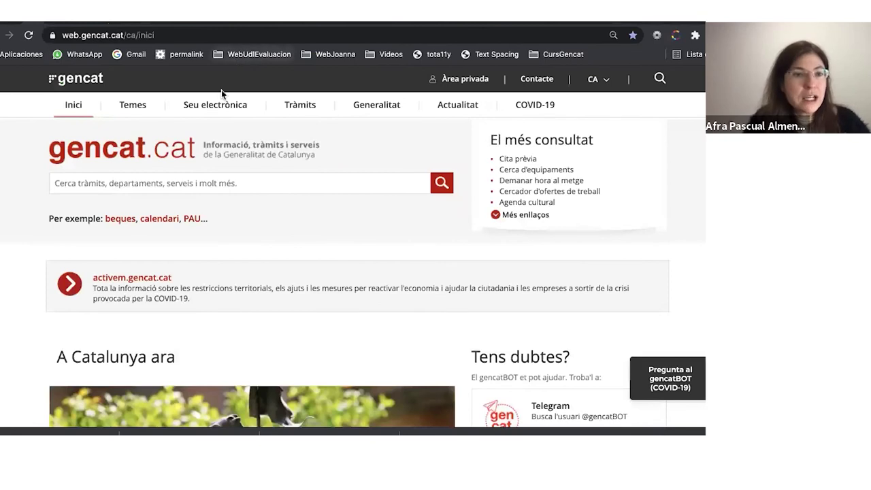
Switch to PowerPoint and copy the web address behind the IRA (format ODS) link on slide 4
{"action": "key", "text": "super+Tab"}
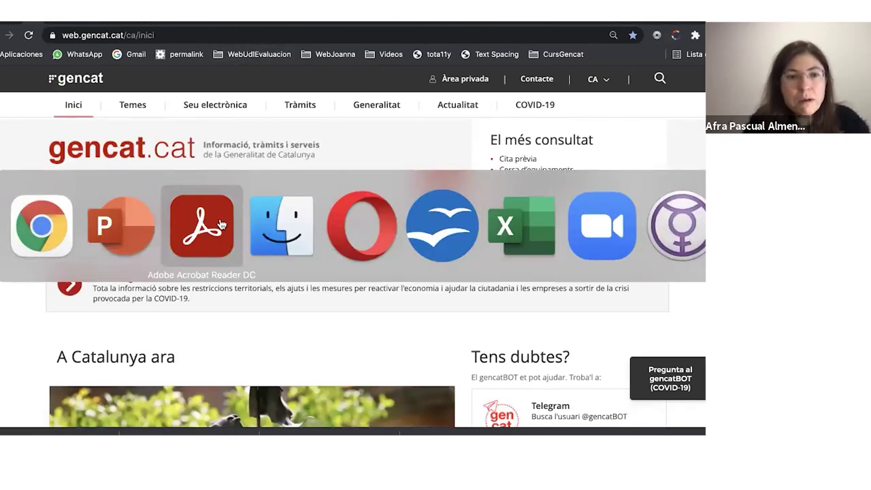
{"action": "left_click", "coordinate": [121, 235]}
{"action": "left_click", "coordinate": [72, 347]}
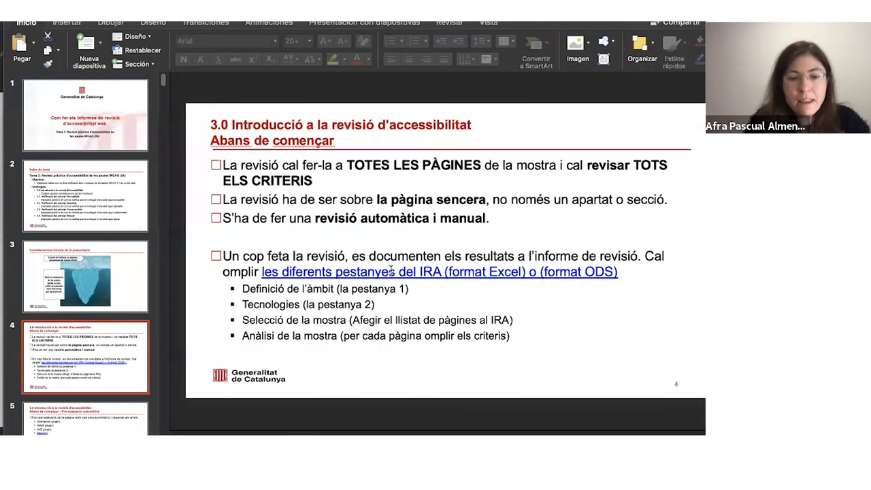
{"action": "left_click", "coordinate": [570, 273]}
{"action": "key", "text": "super+k"}
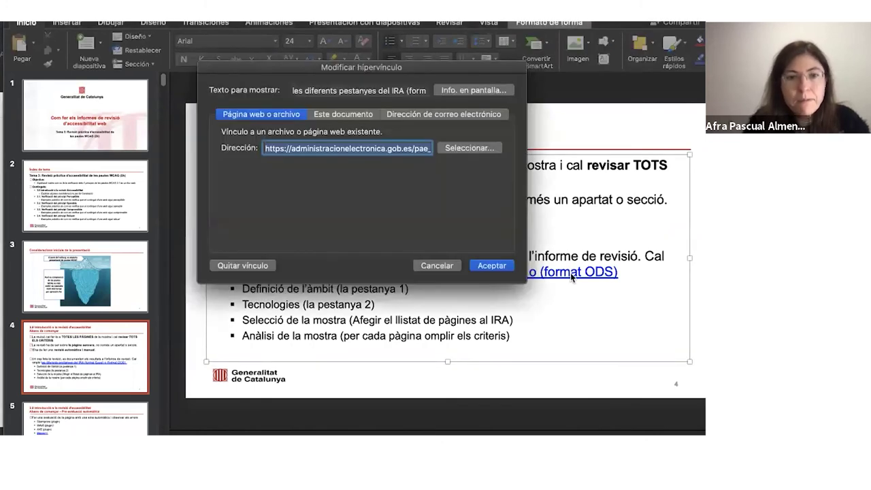
Switch to Chrome and load the copied administracionelectronica.gob.es address in a new tab
{"action": "key", "text": "super+Tab"}
{"action": "key", "text": "super+t"}
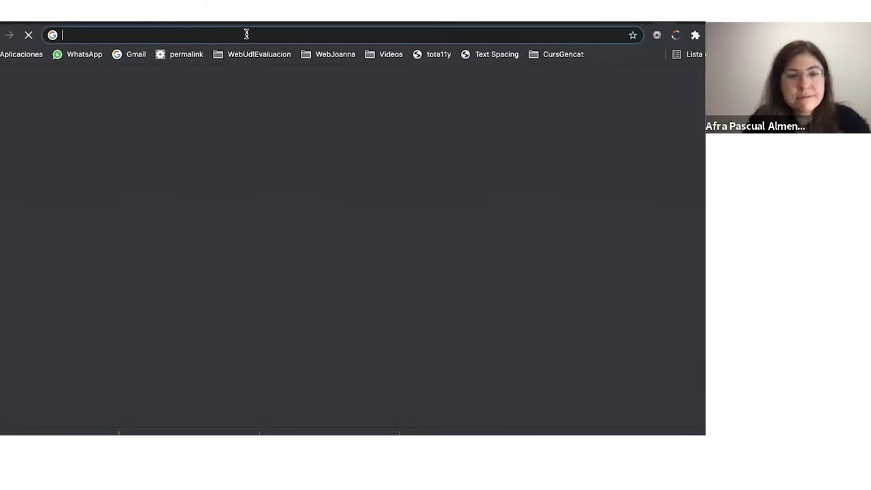
{"action": "key", "text": "super+v"}
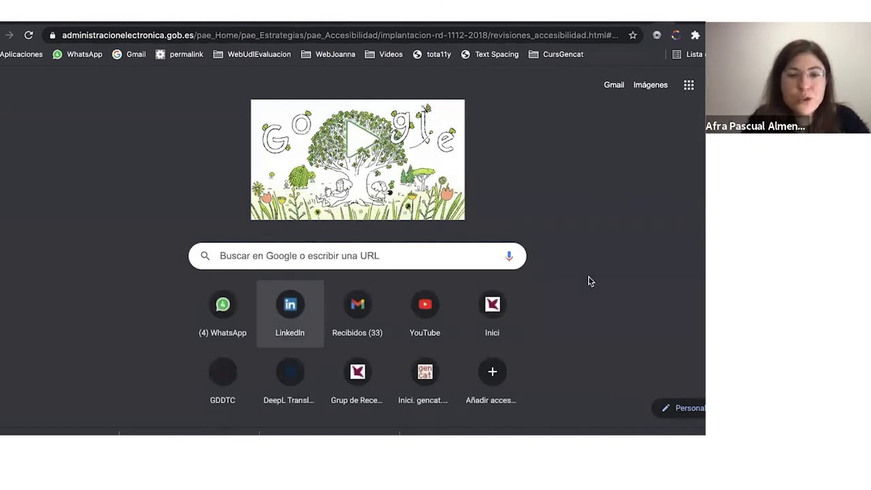
{"action": "key", "text": "Return"}
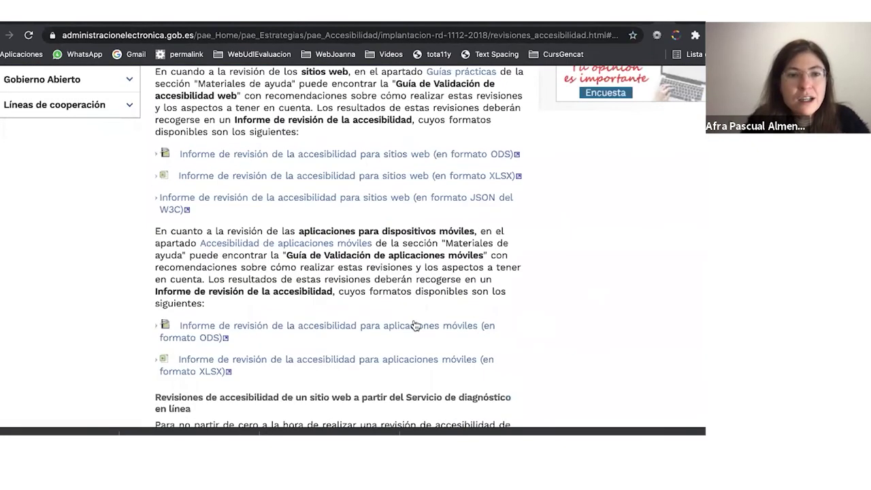
Download the website accessibility review report in ODS format and open the downloaded file from Finder
{"action": "left_click", "coordinate": [349, 155]}
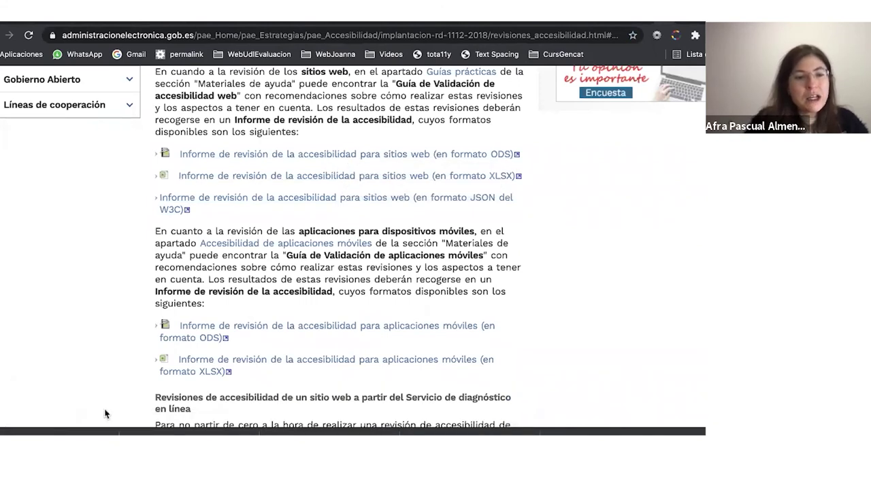
{"action": "left_click", "coordinate": [123, 431]}
{"action": "left_click", "coordinate": [122, 432]}
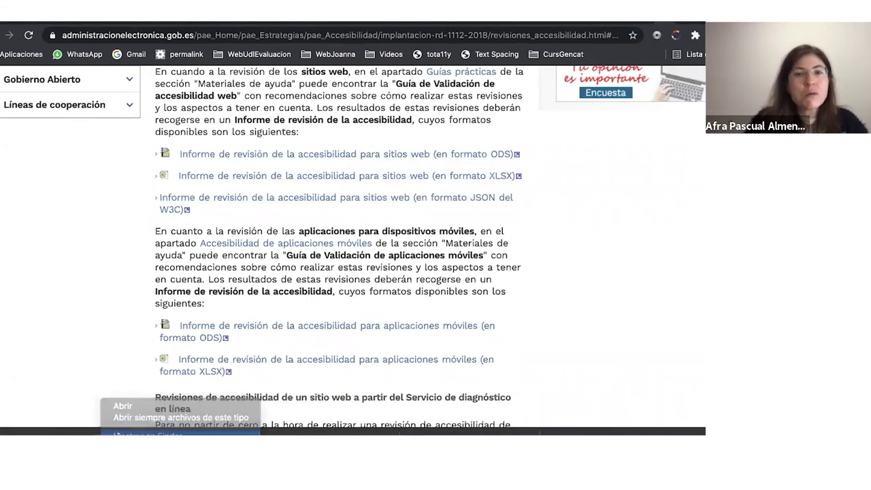
{"action": "double_click", "coordinate": [298, 106]}
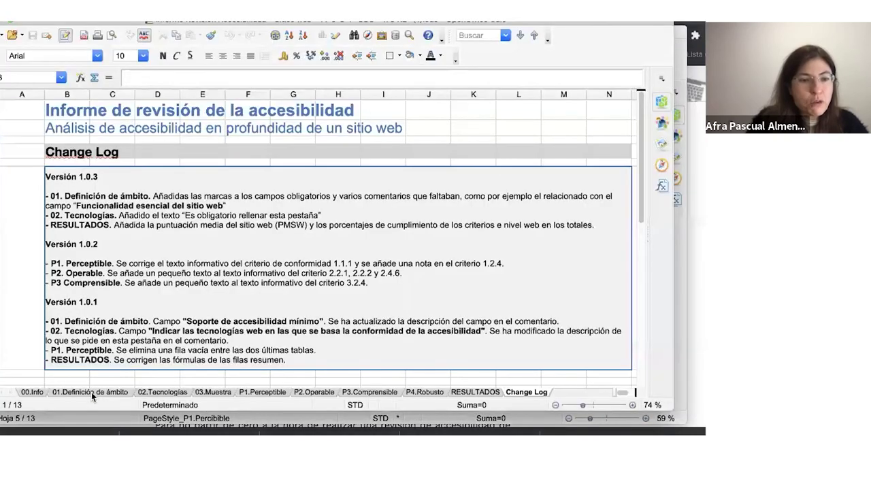
On the 01.Definición de ámbito sheet, enter "Generalitat de catalunya" as the Nombre Sitio Web
{"action": "left_click", "coordinate": [77, 391]}
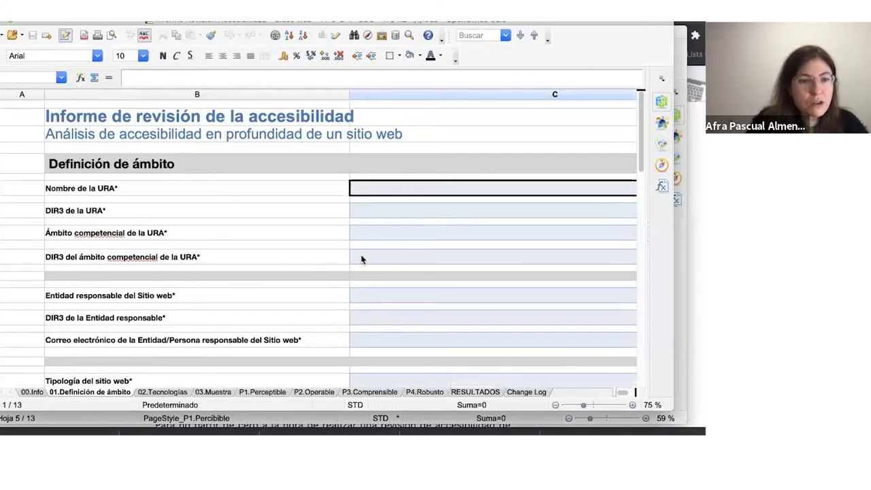
{"action": "scroll", "coordinate": [360, 254], "scroll_direction": "down", "scroll_amount": 1}
{"action": "scroll", "coordinate": [360, 295], "scroll_direction": "down", "scroll_amount": 2}
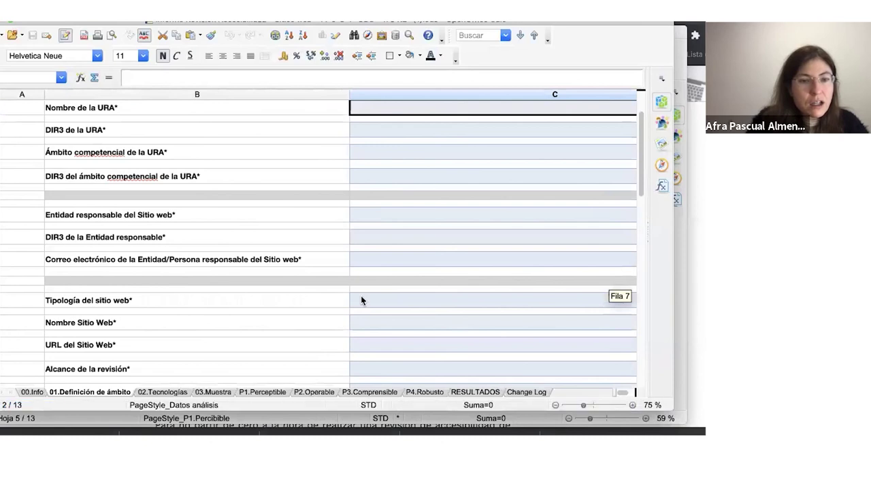
{"action": "left_click", "coordinate": [381, 331]}
{"action": "type", "text": "Gen"}
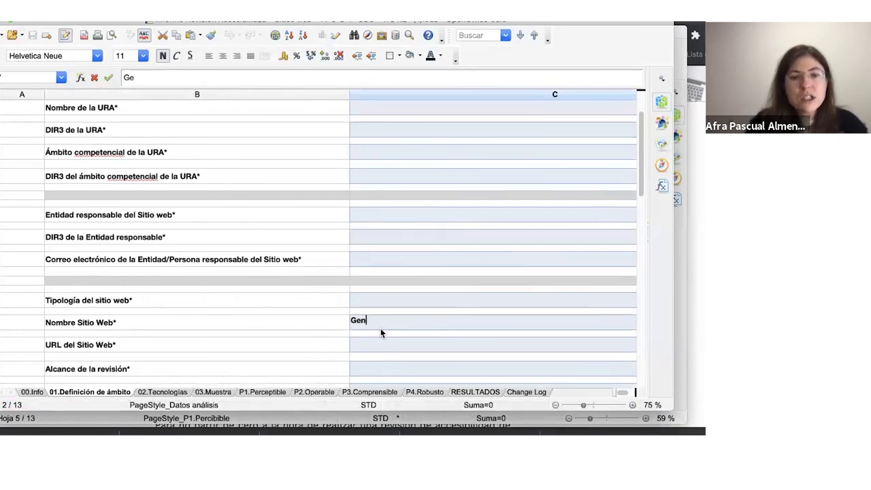
{"action": "type", "text": "eralitat de catalunya"}
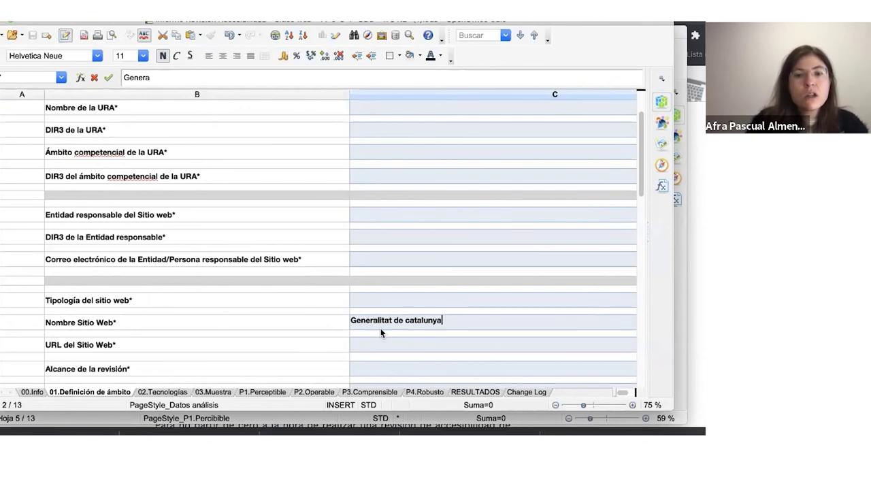
{"action": "key", "text": "Return"}
Copy the gencat home page address from Chrome and paste it into the report's URL del Sitio Web field
{"action": "key", "text": "super+Tab"}
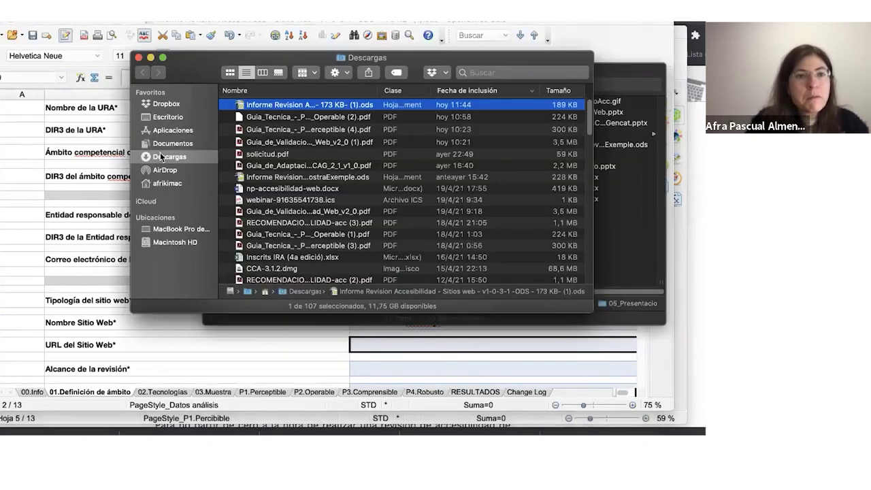
{"action": "key", "text": "super+Tab"}
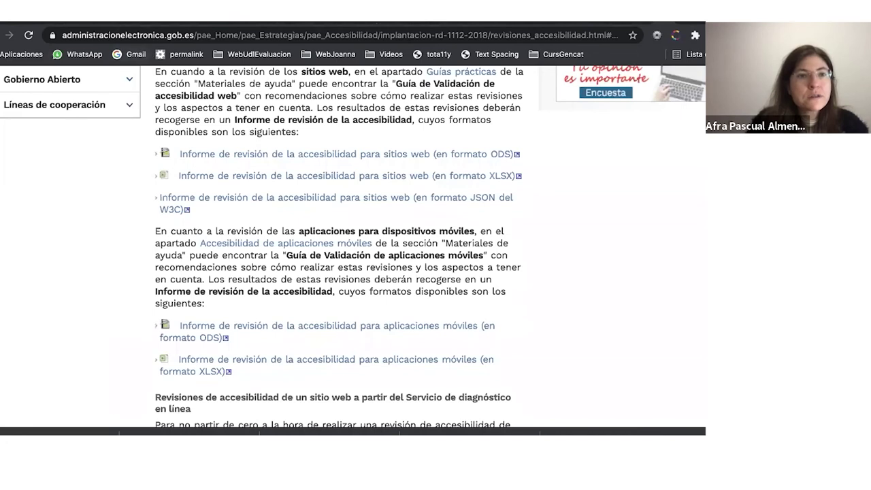
{"action": "key", "text": "ctrl+Tab"}
{"action": "left_click", "coordinate": [92, 36]}
{"action": "key", "text": "super+c"}
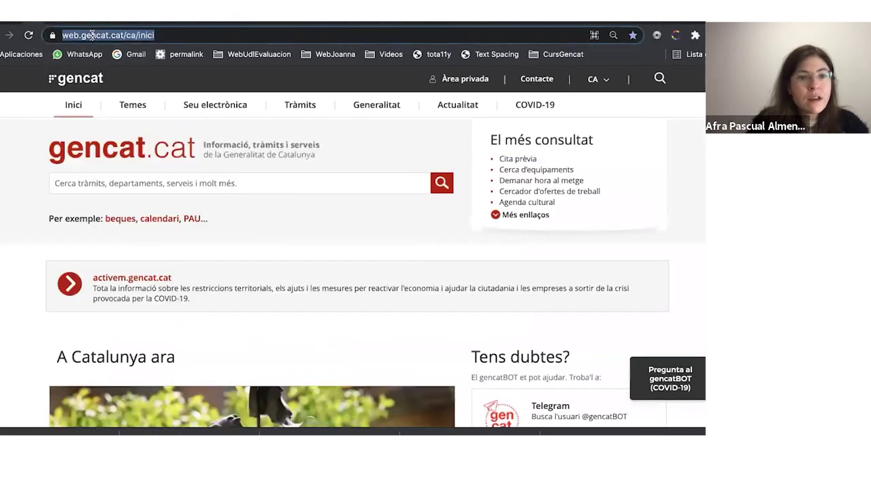
{"action": "key", "text": "super+Tab"}
{"action": "key", "text": "super+t"}
{"action": "key", "text": "super+Tab"}
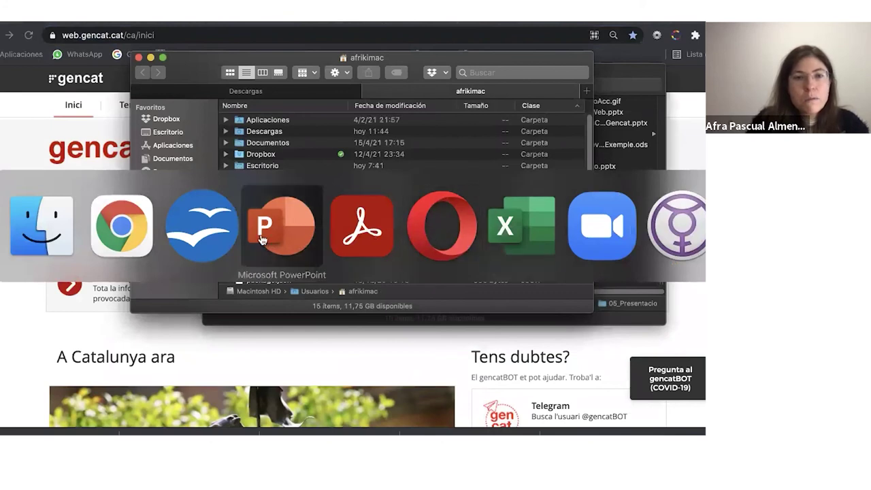
{"action": "left_click", "coordinate": [201, 226]}
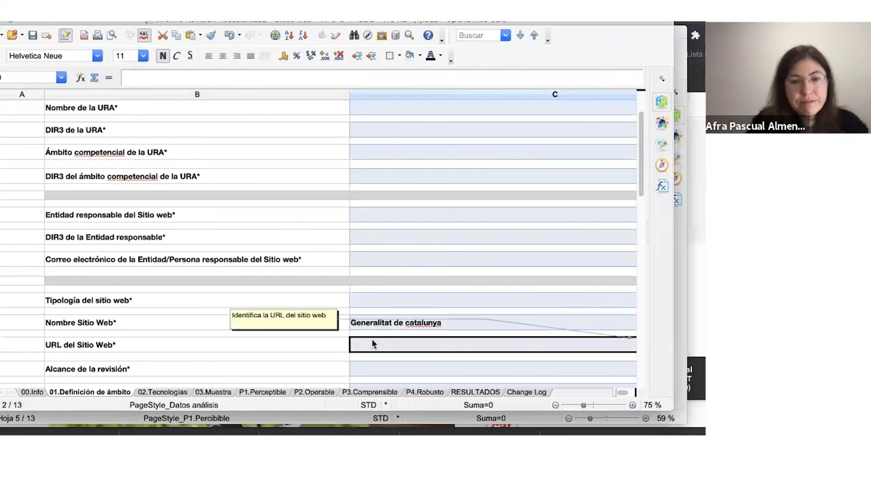
{"action": "key", "text": "super+v"}
On the 02.Tecnologías sheet, set both HTML5 and CSS to Sí
{"action": "left_click", "coordinate": [157, 392]}
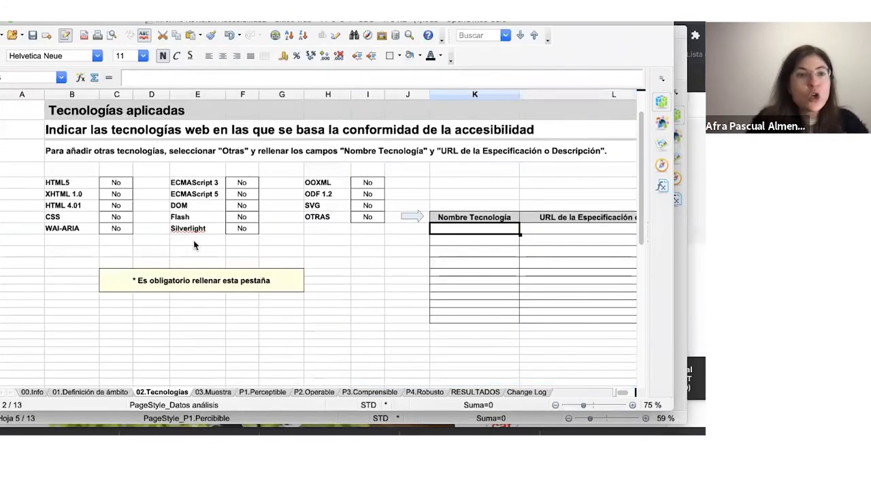
{"action": "left_click", "coordinate": [119, 182]}
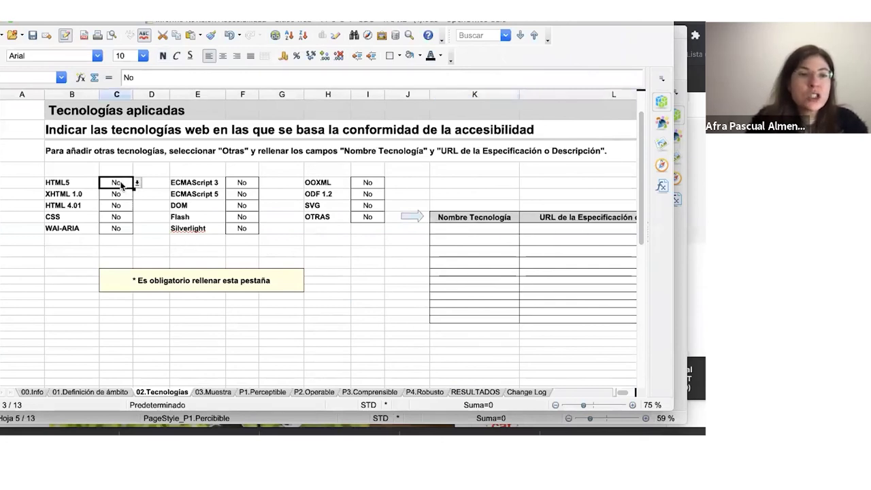
{"action": "left_click", "coordinate": [136, 183]}
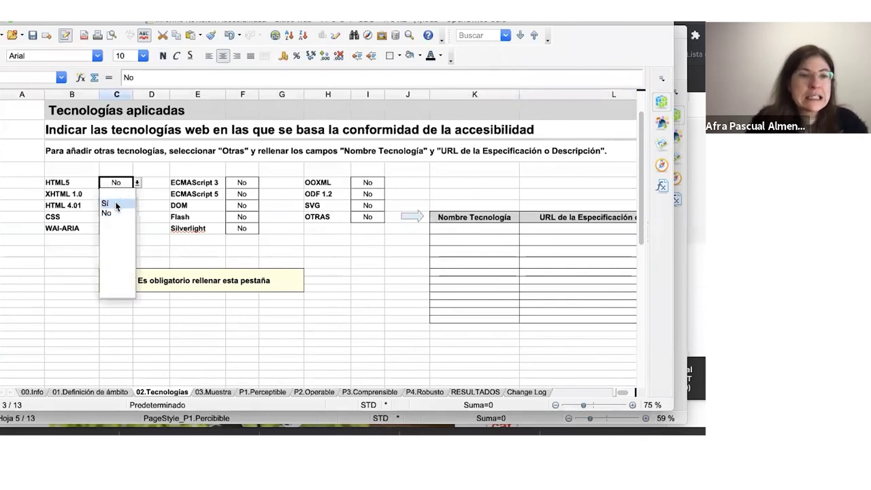
{"action": "left_click", "coordinate": [112, 203]}
{"action": "left_click", "coordinate": [112, 218]}
{"action": "left_click", "coordinate": [137, 218]}
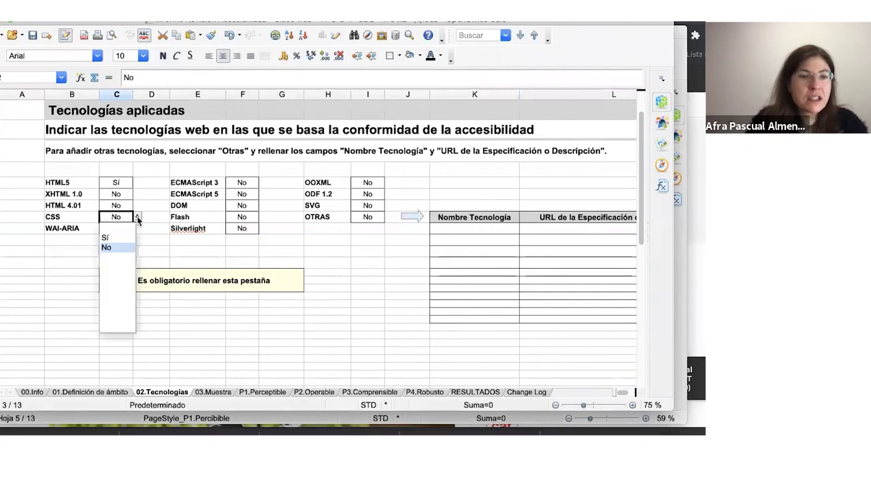
{"action": "left_click", "coordinate": [114, 238]}
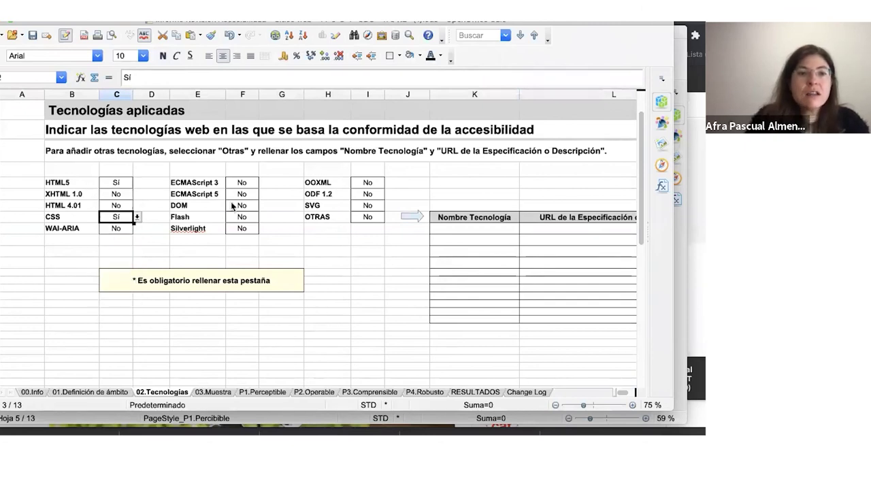
Switch to Chrome and inspect the DOCTYPE declaration in the gencat home page's source code
{"action": "key", "text": "super+Tab"}
{"action": "key", "text": "super+Tab"}
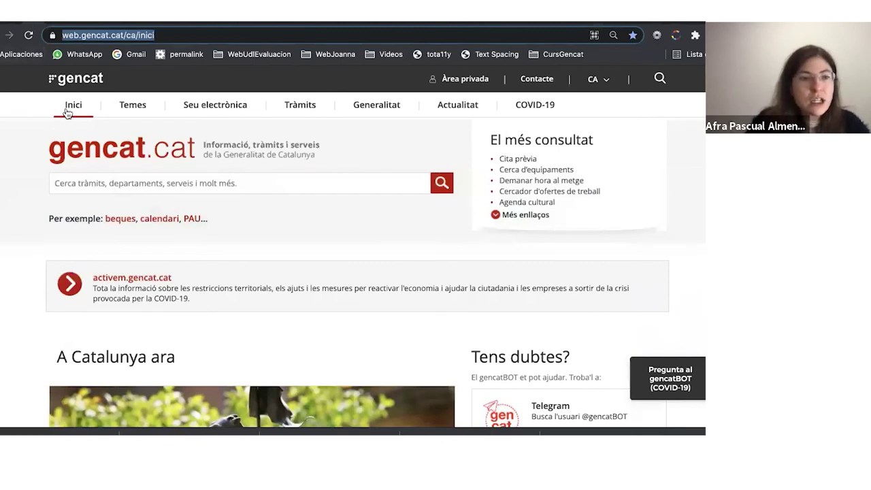
{"action": "key", "text": "super+alt+i"}
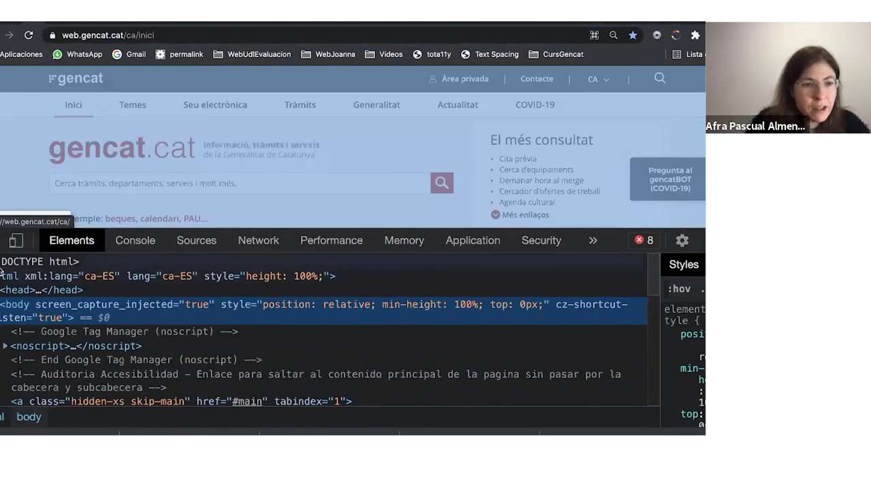
{"action": "left_click", "coordinate": [19, 263]}
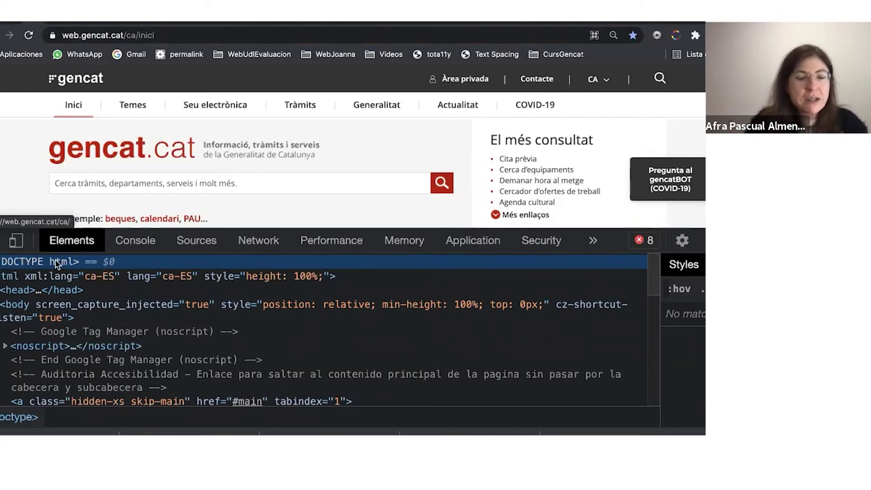
{"action": "key", "text": "super+Tab"}
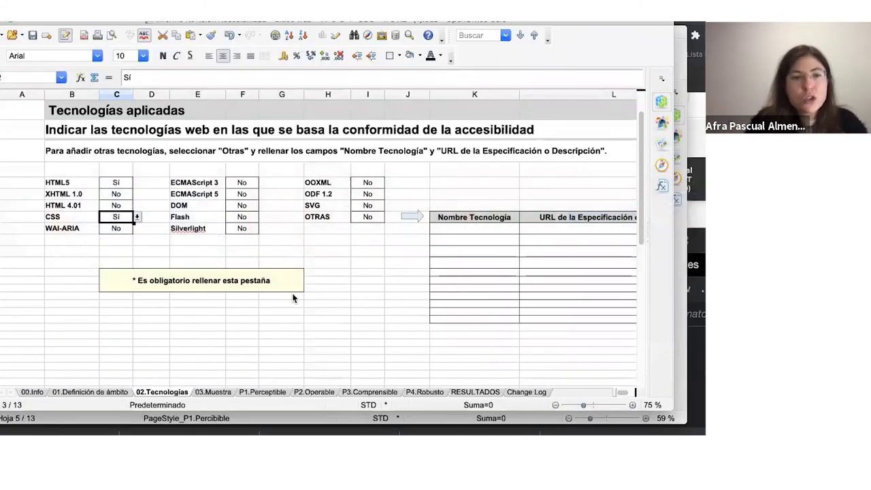
{"action": "left_click", "coordinate": [215, 392]}
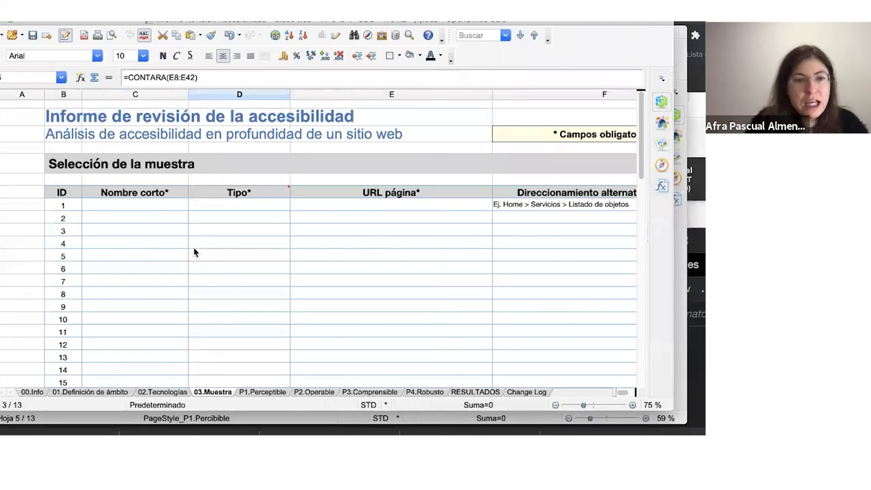
{"action": "left_click", "coordinate": [342, 204]}
{"action": "left_click", "coordinate": [297, 80]}
{"action": "key", "text": "super+v"}
{"action": "key", "text": "Return"}
Give sample page 1 the short name "Pagina gencat" and set its Tipo to Página inicio
{"action": "left_click", "coordinate": [151, 206]}
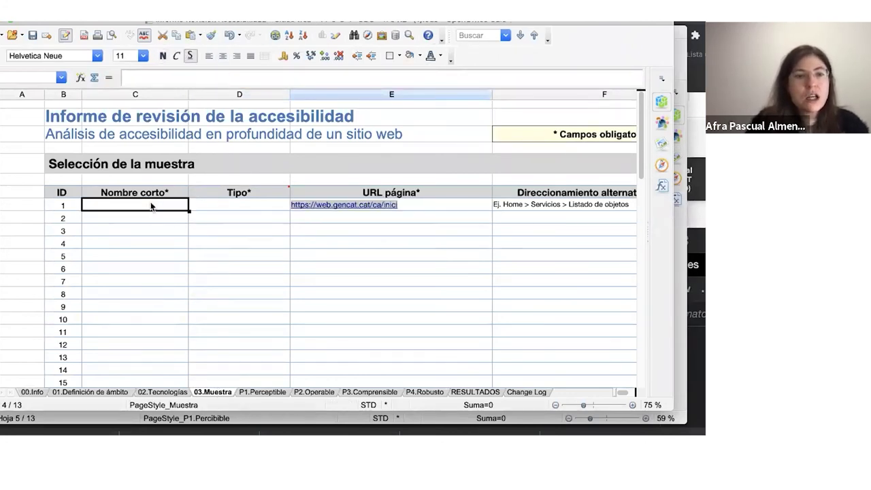
{"action": "type", "text": "Pagina"}
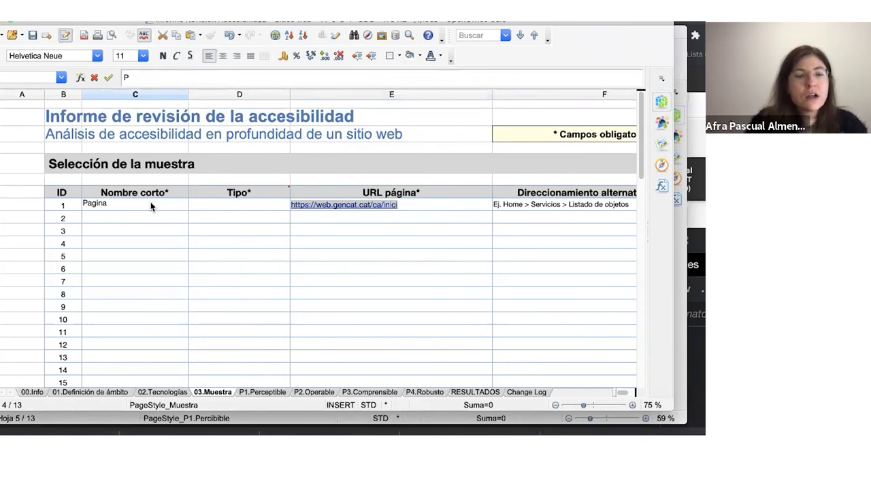
{"action": "type", "text": " gf"}
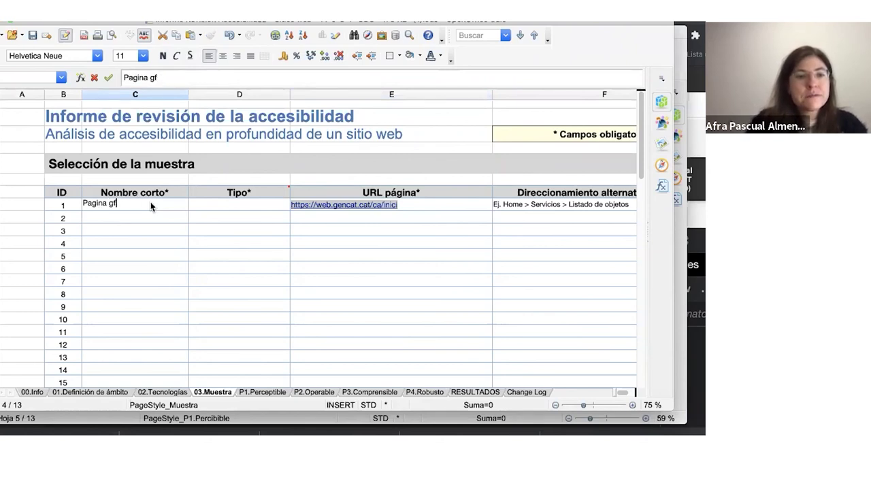
{"action": "type", "text": "enccat"}
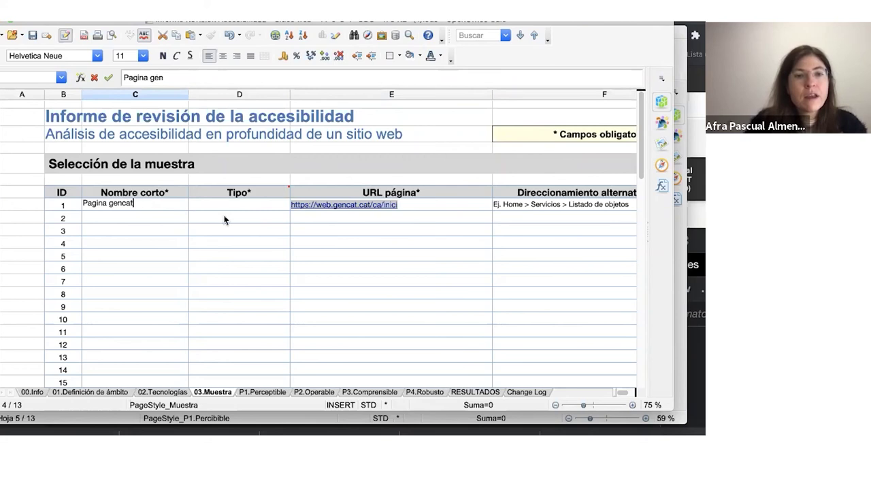
{"action": "left_click", "coordinate": [256, 208]}
{"action": "left_click", "coordinate": [293, 205]}
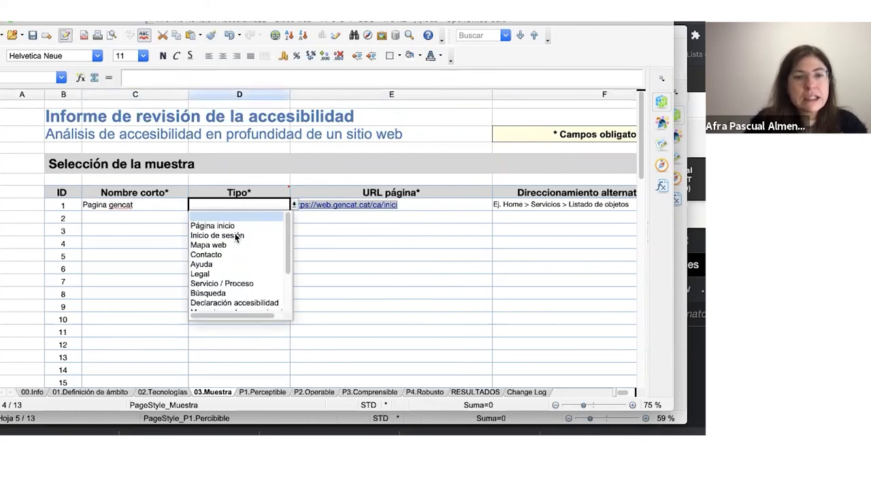
{"action": "left_click", "coordinate": [237, 226]}
Examine the sample summary below the page list, selecting the rows from PAGINAS SELECCIONADAS to ¿MUESTRA CORRECTA?
{"action": "scroll", "coordinate": [243, 305], "scroll_direction": "down", "scroll_amount": 10}
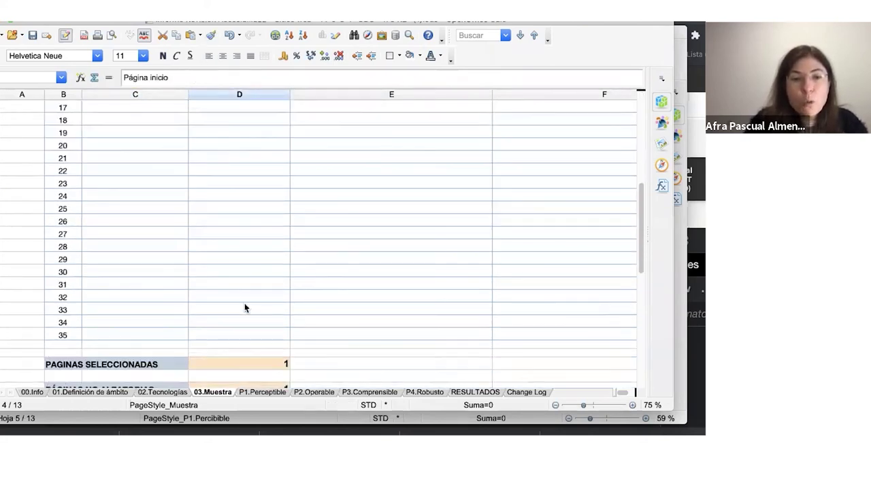
{"action": "left_click_drag", "start_coordinate": [32, 201], "coordinate": [311, 292]}
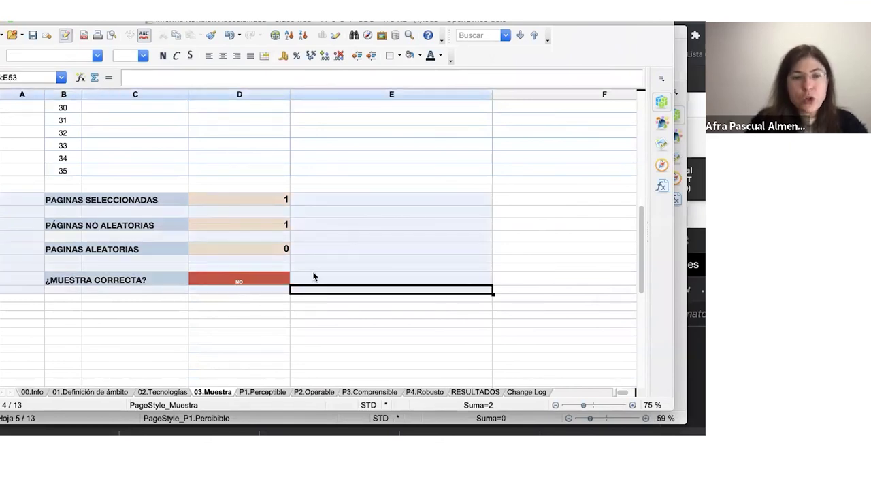
Examine the 1.1.1 Contenido no textual block on the P1.Perceptible sheet, including the Pagina gencat row
{"action": "scroll", "coordinate": [313, 277], "scroll_direction": "up", "scroll_amount": 10}
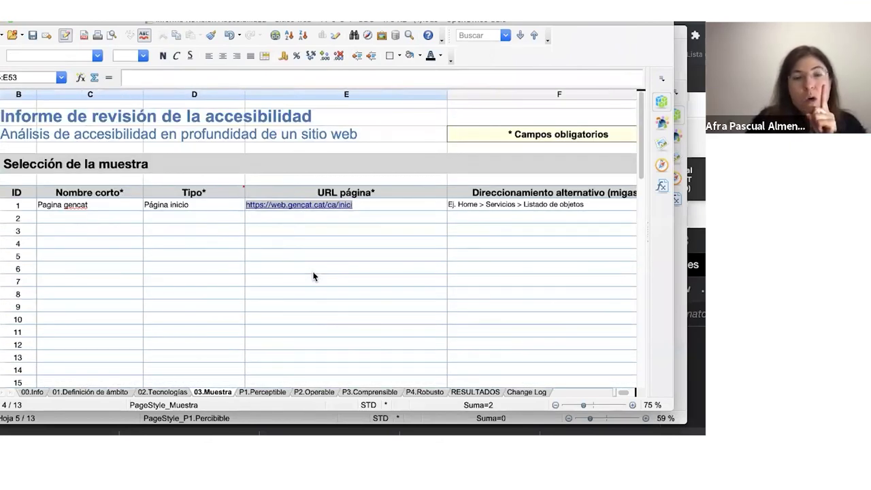
{"action": "left_click", "coordinate": [259, 393]}
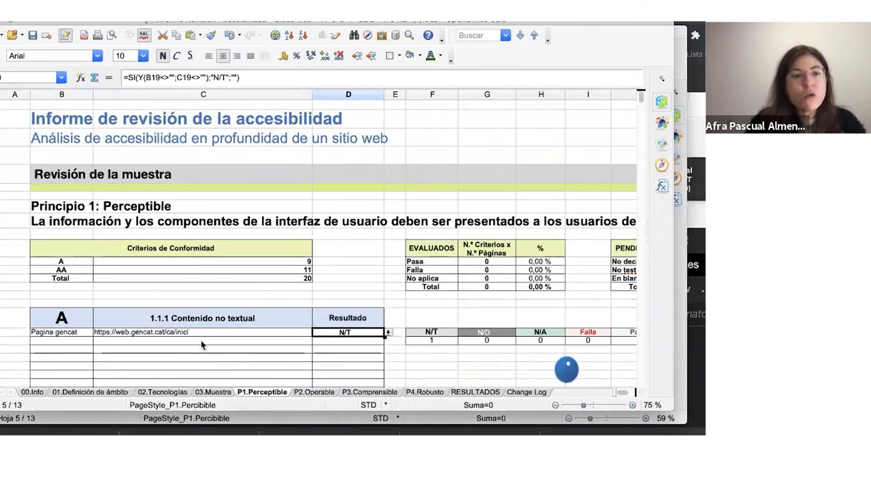
{"action": "scroll", "coordinate": [198, 349], "scroll_direction": "down", "scroll_amount": 3}
{"action": "scroll", "coordinate": [120, 168], "scroll_direction": "up", "scroll_amount": 3}
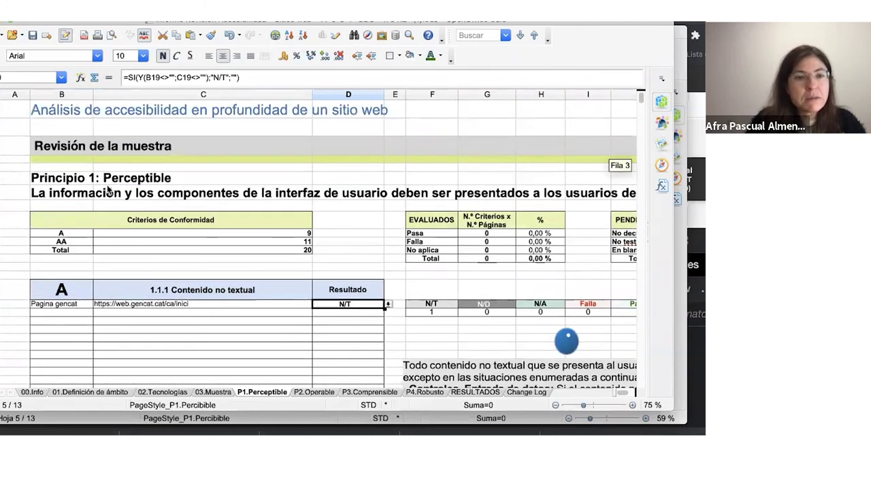
{"action": "left_click", "coordinate": [165, 293]}
{"action": "key", "text": "Right"}
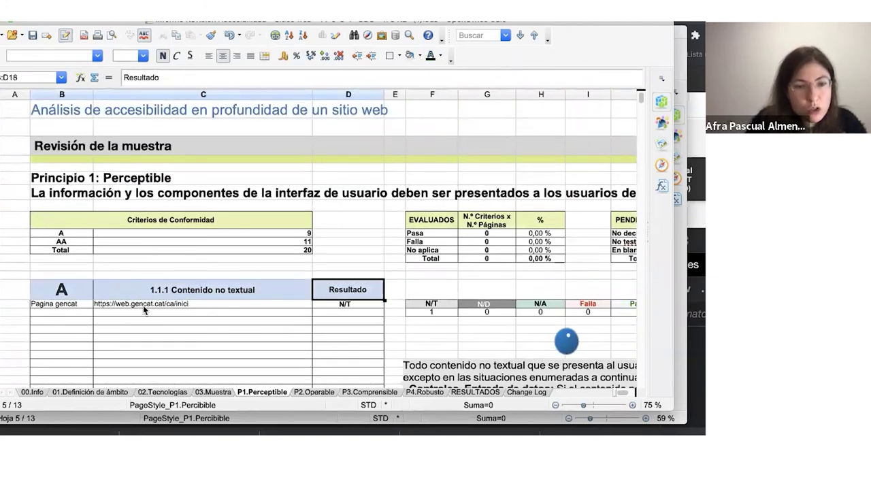
{"action": "left_click", "coordinate": [143, 305]}
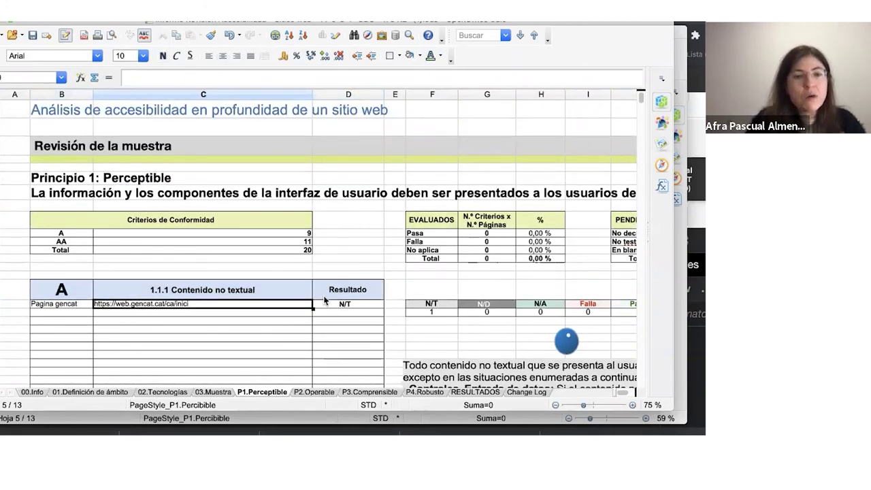
Switch to Chrome, close the developer tools and check the gencat home page with Outline Images Without Alt Attributes
{"action": "key", "text": "super+Tab"}
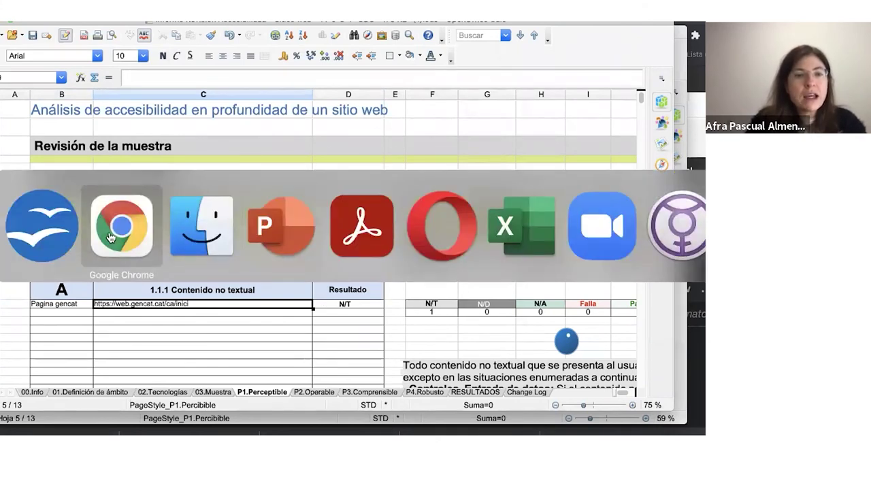
{"action": "left_click", "coordinate": [111, 235]}
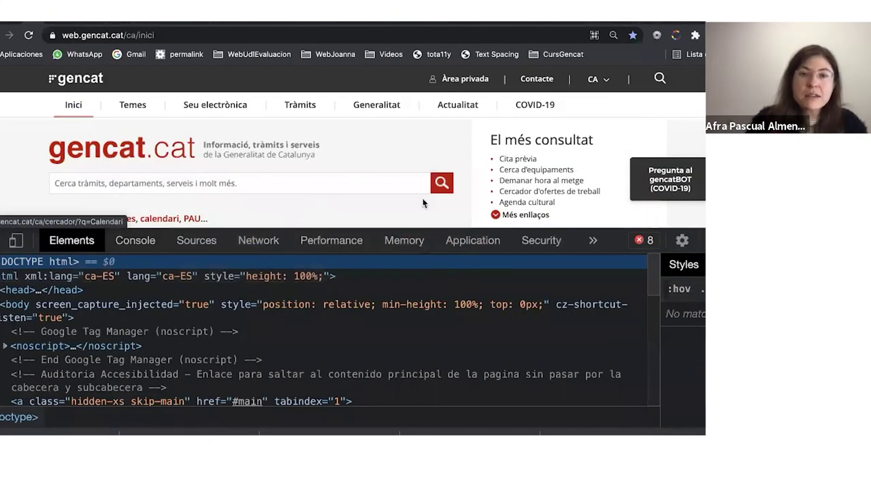
{"action": "key", "text": "super+l"}
{"action": "key", "text": "super+alt+i"}
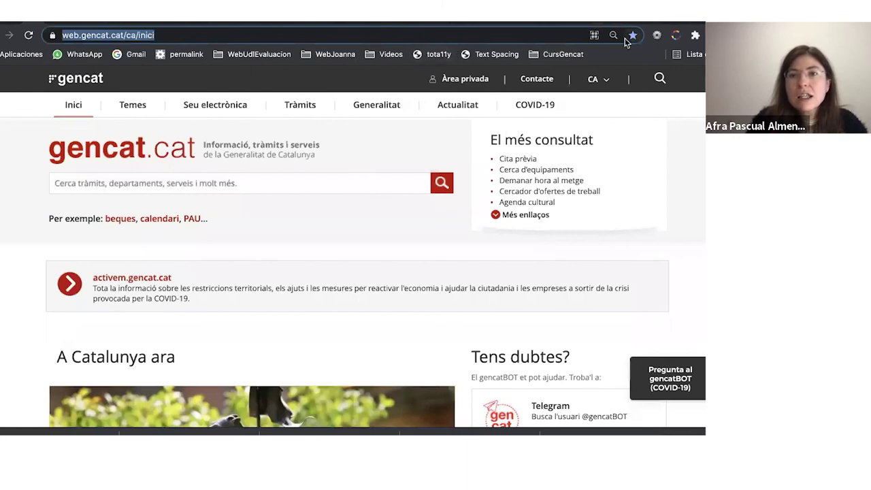
{"action": "left_click", "coordinate": [655, 37]}
{"action": "left_click", "coordinate": [549, 87]}
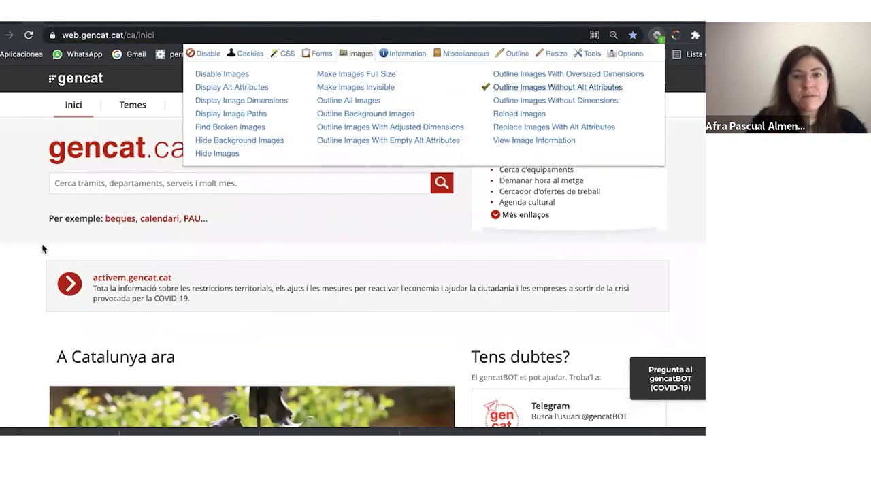
{"action": "scroll", "coordinate": [41, 248], "scroll_direction": "down", "scroll_amount": 20}
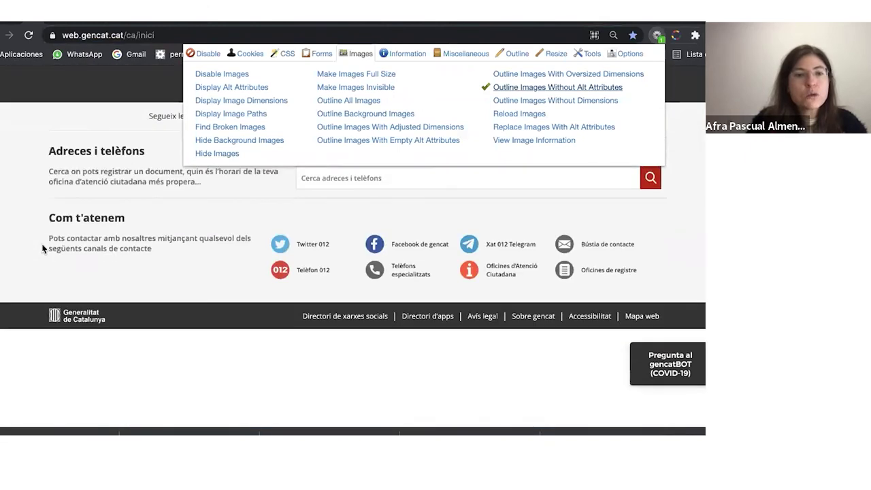
{"action": "scroll", "coordinate": [42, 248], "scroll_direction": "up", "scroll_amount": 4}
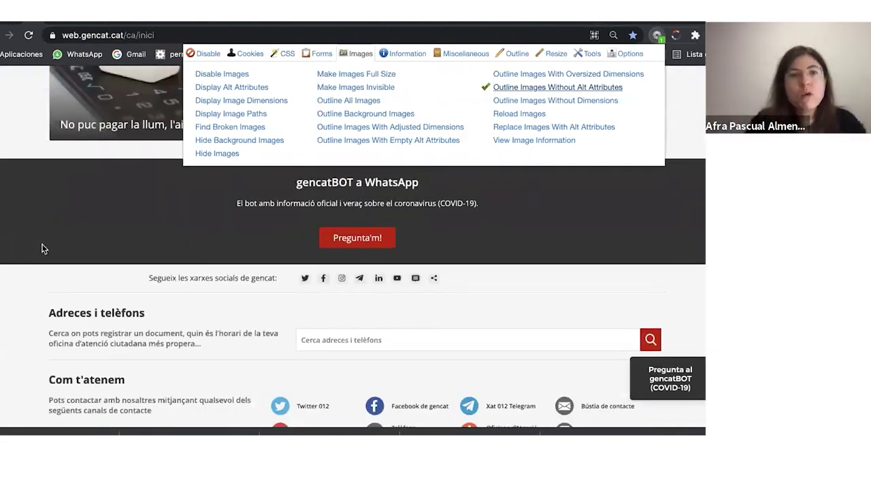
Replace the missing-alt outline with Display Alt Attributes and return to the start of the gencat home page
{"action": "left_click", "coordinate": [504, 88]}
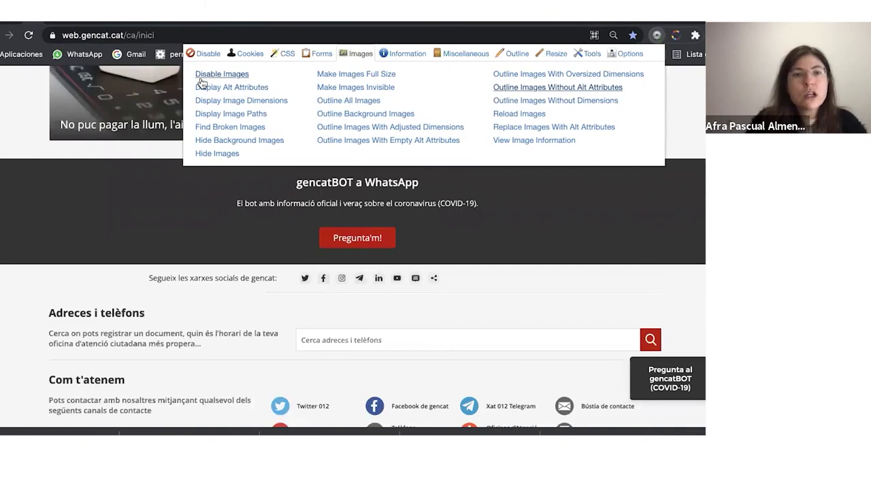
{"action": "left_click", "coordinate": [207, 88]}
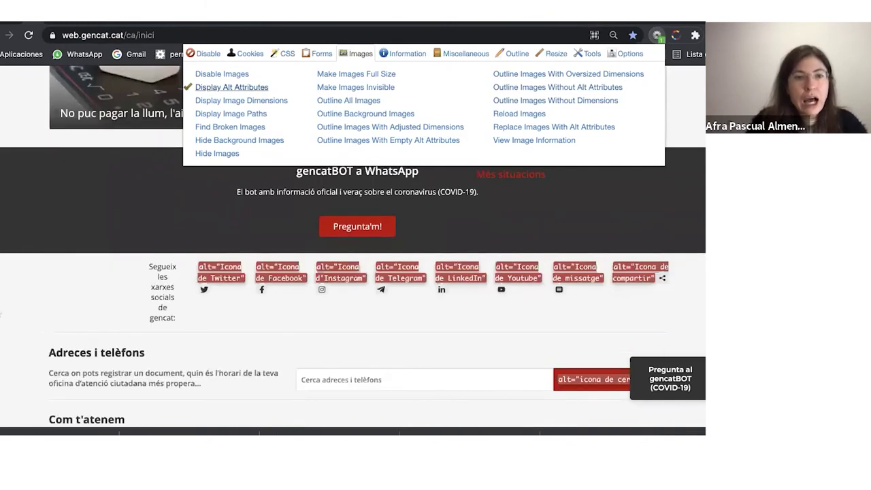
{"action": "scroll", "coordinate": [42, 248], "scroll_direction": "up", "scroll_amount": 4}
{"action": "scroll", "coordinate": [41, 249], "scroll_direction": "up", "scroll_amount": 6}
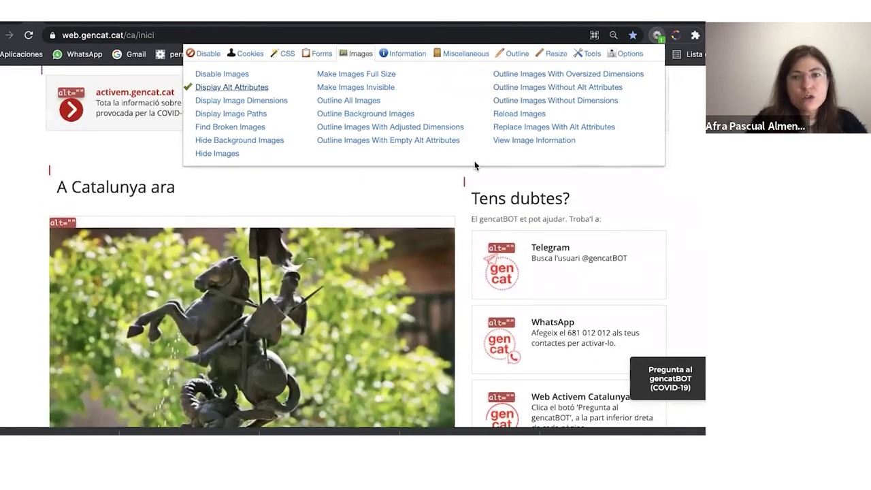
{"action": "key", "text": "super+l"}
{"action": "scroll", "coordinate": [406, 176], "scroll_direction": "up", "scroll_amount": 3}
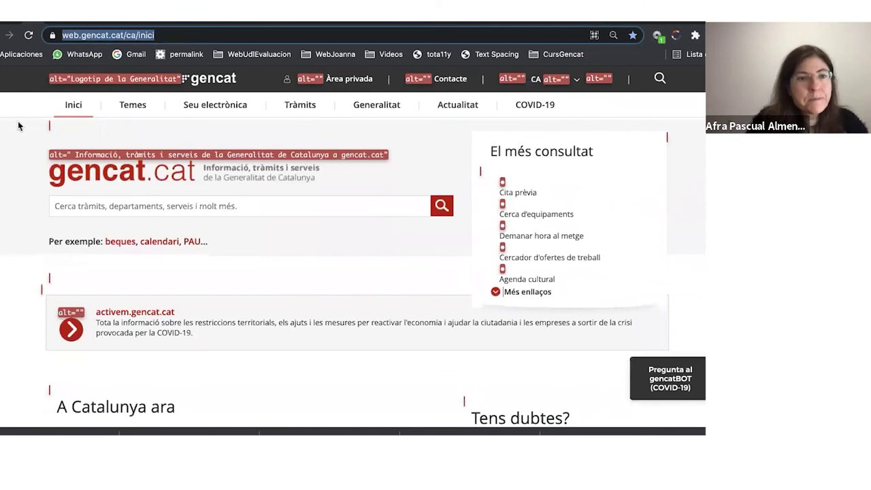
Inspect the alternative texts of the gencat.cat logo, the header icons and the activem.gencat.cat banner icon
{"action": "left_click_drag", "start_coordinate": [35, 164], "coordinate": [282, 197]}
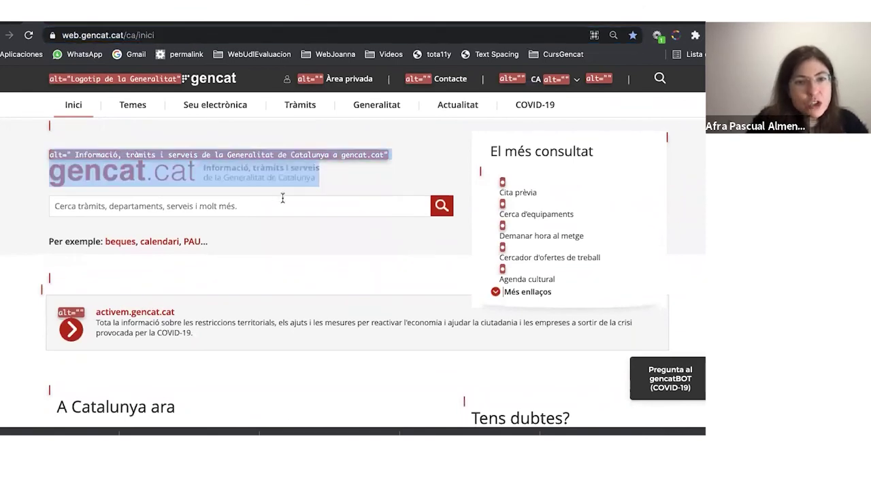
{"action": "left_click", "coordinate": [29, 172]}
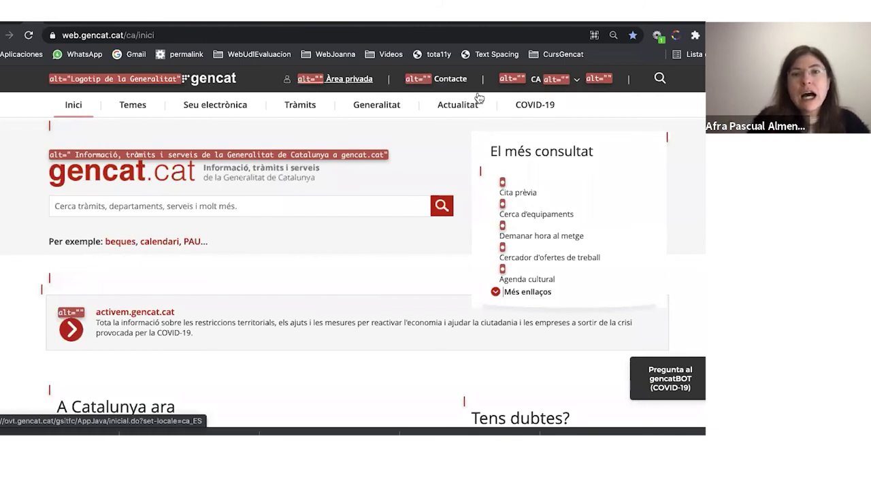
{"action": "left_click_drag", "start_coordinate": [671, 89], "coordinate": [300, 80]}
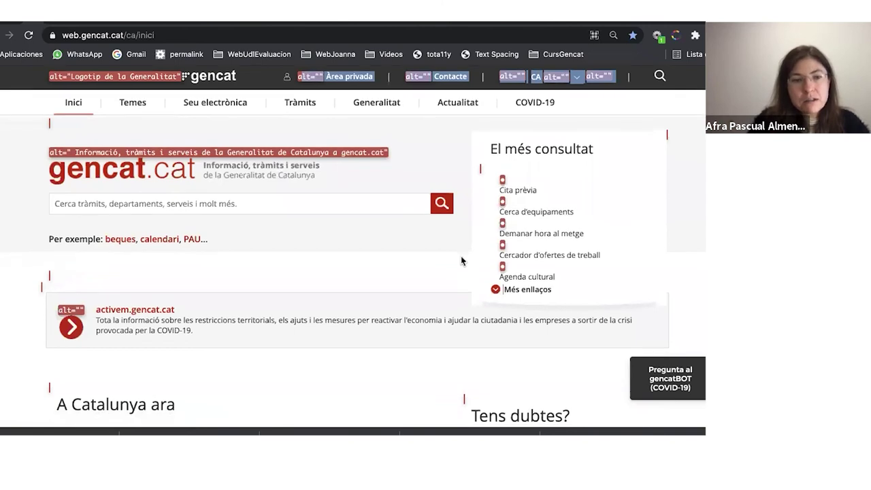
{"action": "scroll", "coordinate": [460, 256], "scroll_direction": "down", "scroll_amount": 3}
{"action": "left_click_drag", "start_coordinate": [59, 220], "coordinate": [81, 230]}
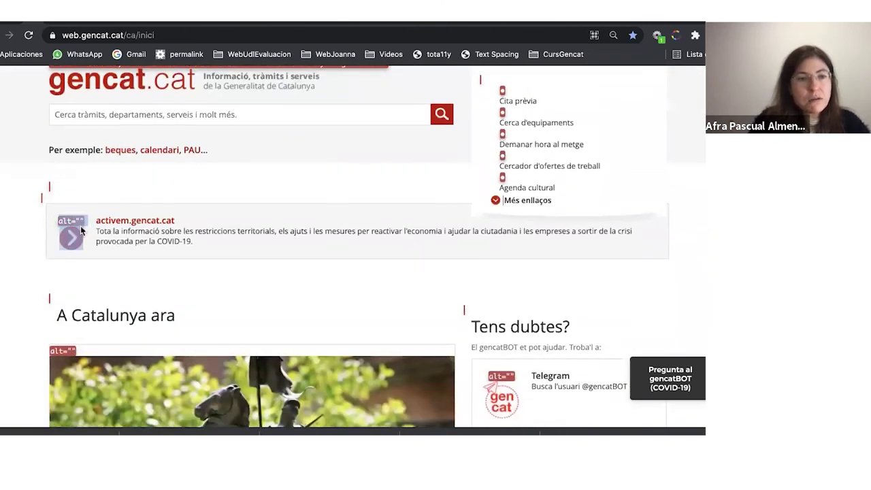
{"action": "left_click", "coordinate": [23, 247]}
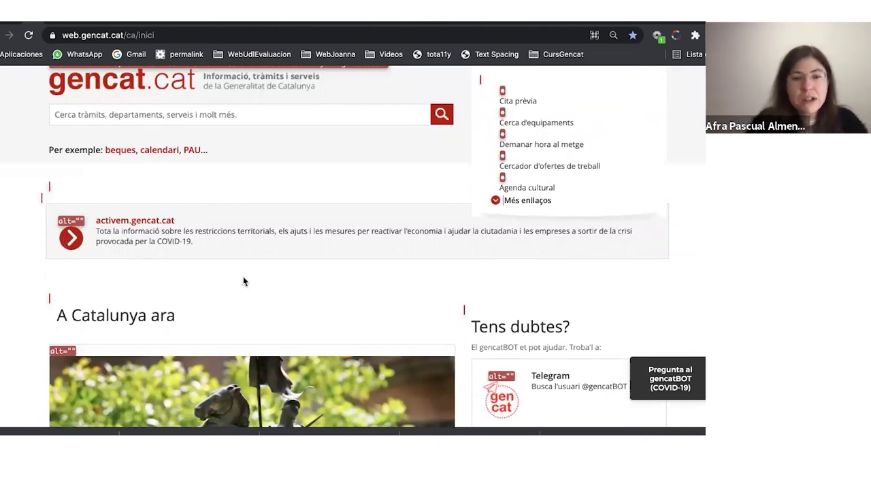
Review the alternative texts of the news carousel, social icons, Temes destacats and Què cal fer si sections
{"action": "scroll", "coordinate": [243, 278], "scroll_direction": "down", "scroll_amount": 5}
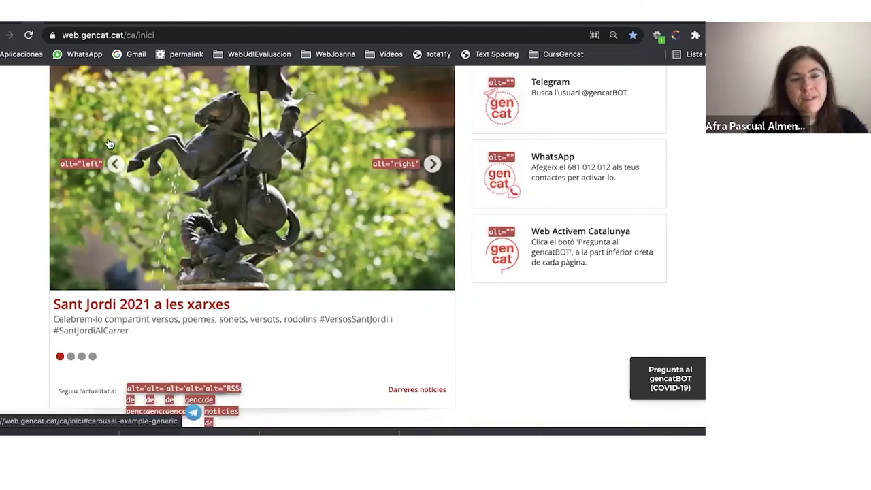
{"action": "scroll", "coordinate": [21, 231], "scroll_direction": "down", "scroll_amount": 3}
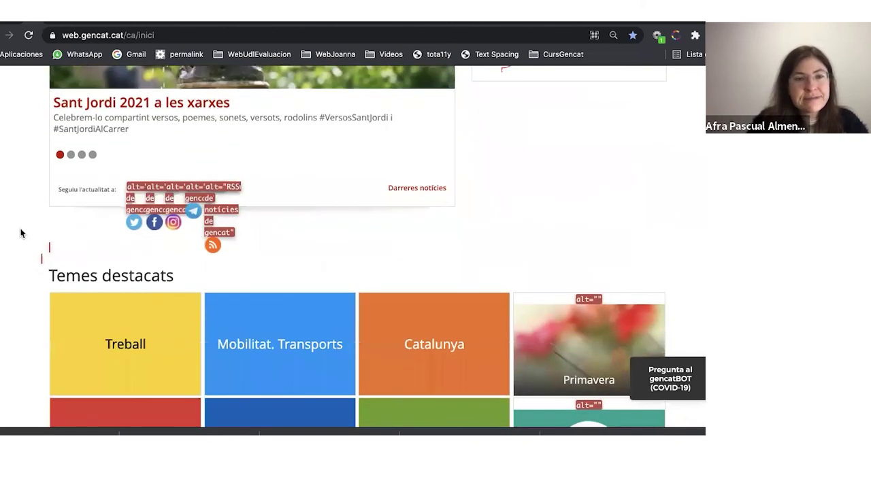
{"action": "scroll", "coordinate": [20, 233], "scroll_direction": "down", "scroll_amount": 5}
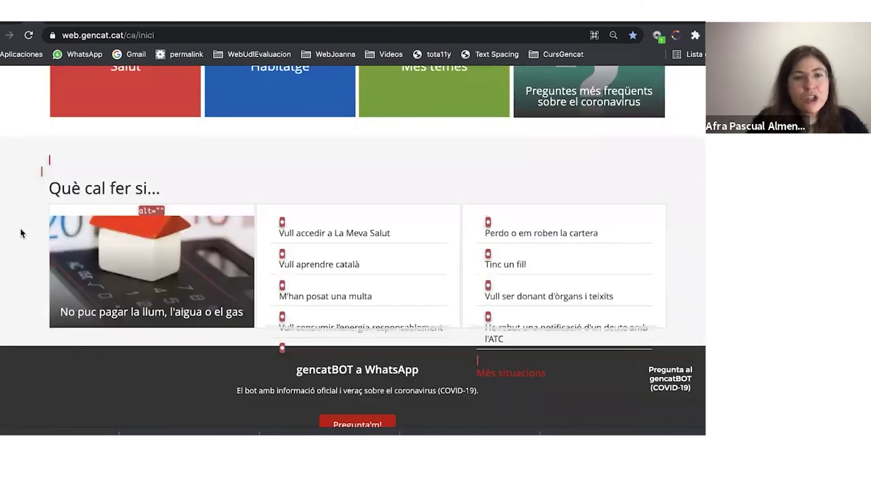
{"action": "scroll", "coordinate": [21, 233], "scroll_direction": "up", "scroll_amount": 3}
{"action": "scroll", "coordinate": [20, 233], "scroll_direction": "up", "scroll_amount": 5}
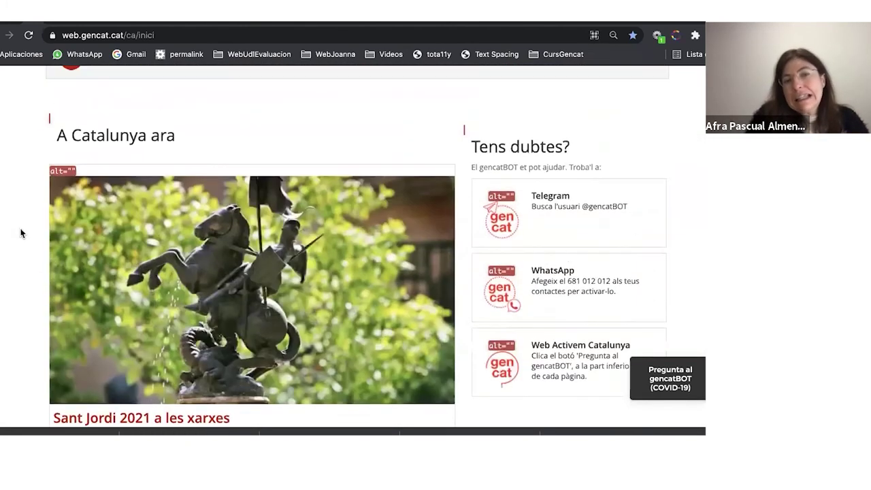
{"action": "scroll", "coordinate": [20, 233], "scroll_direction": "up", "scroll_amount": 1}
Return to the report and rate Pagina gencat under 1.1.1 Contenido no textual, trying Falla before settling on Pasa
{"action": "key", "text": "super+Tab"}
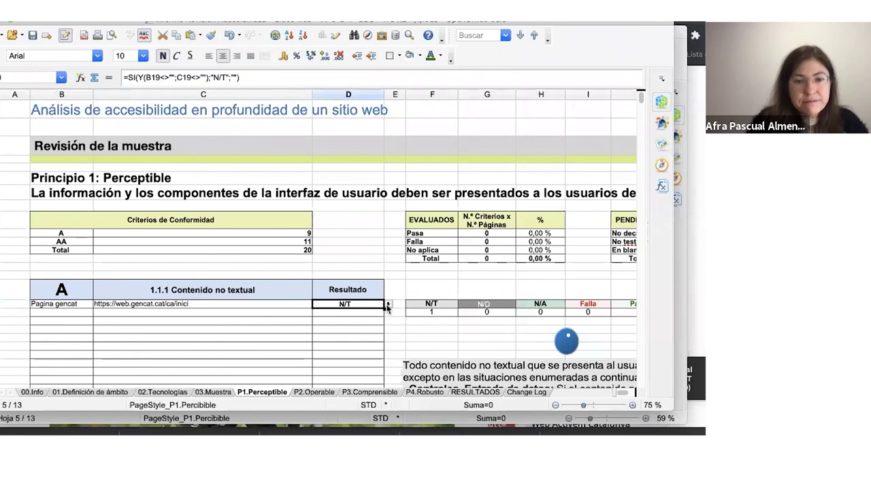
{"action": "left_click", "coordinate": [387, 304]}
{"action": "left_click", "coordinate": [327, 353]}
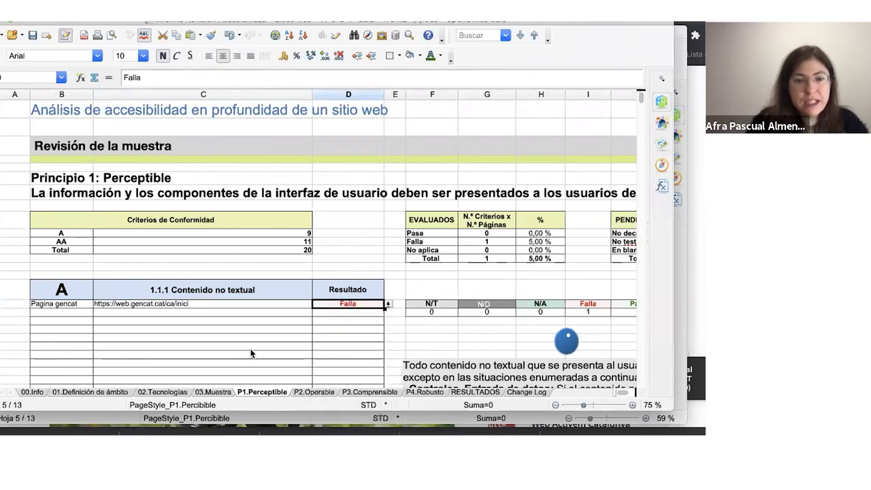
{"action": "left_click", "coordinate": [388, 304]}
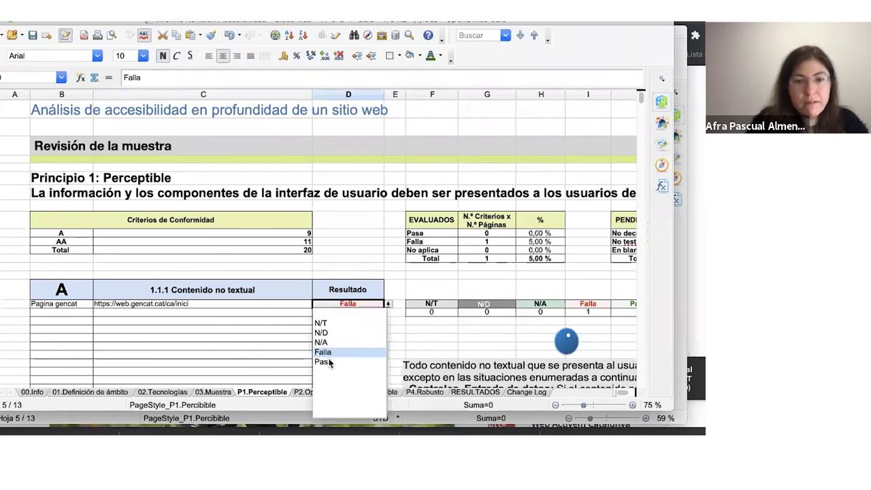
{"action": "left_click", "coordinate": [330, 361]}
Locate criterion 1.2.1 Sólo audio y sólo vídeo (grabado), switch to Chrome and reload the gencat home page
{"action": "scroll", "coordinate": [259, 361], "scroll_direction": "down", "scroll_amount": 1}
{"action": "scroll", "coordinate": [257, 355], "scroll_direction": "down", "scroll_amount": 8}
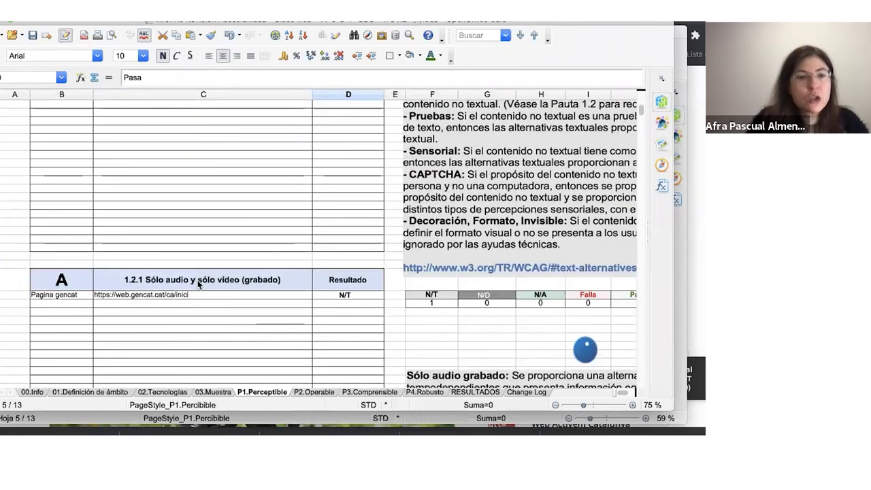
{"action": "left_click", "coordinate": [202, 280]}
{"action": "key", "text": "alt+Tab"}
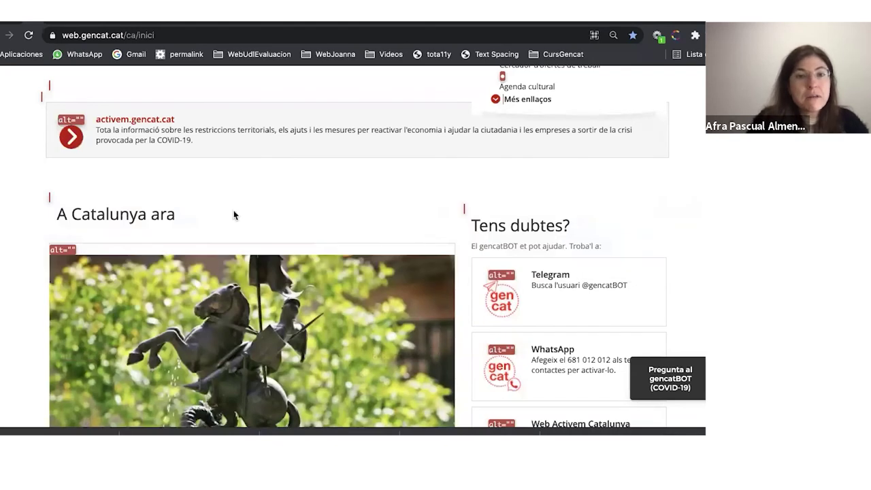
{"action": "left_click", "coordinate": [229, 31]}
{"action": "key", "text": "Return"}
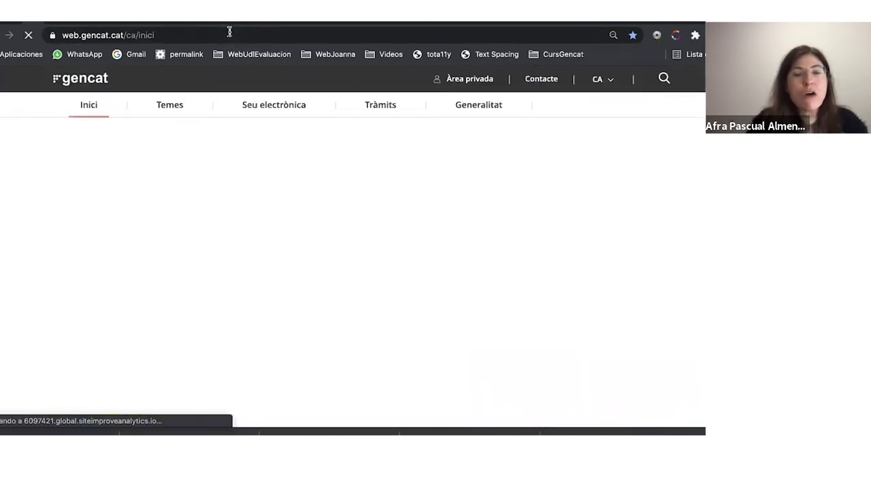
Return to the report and set Pagina gencat's Resultado for 1.2.1 Sólo audio y sólo vídeo (grabado) to N/A
{"action": "key", "text": "alt+Tab"}
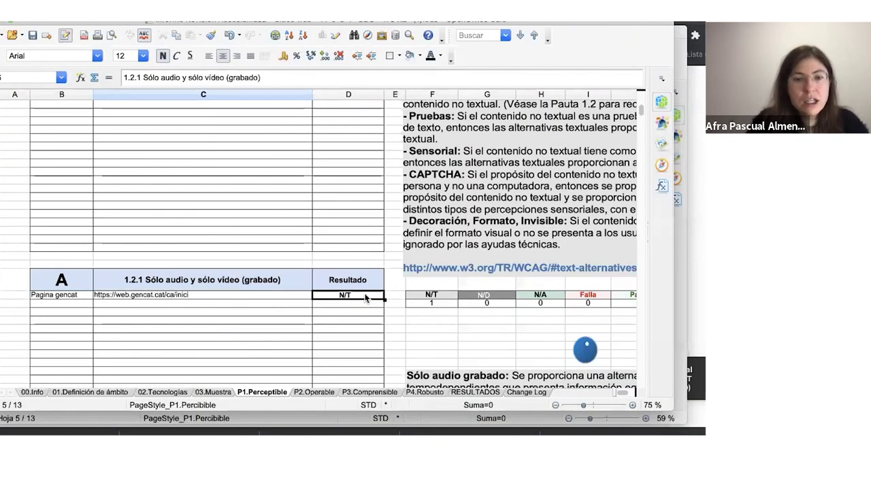
{"action": "left_click", "coordinate": [366, 297]}
{"action": "left_click", "coordinate": [387, 295]}
{"action": "left_click", "coordinate": [339, 335]}
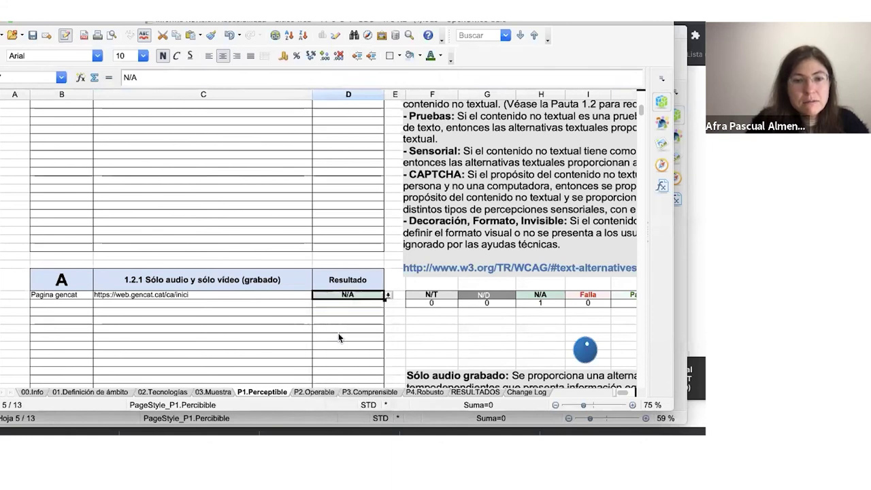
Set Pagina gencat's Resultado for criterion 1.2.2 Subtítulos (grabados) to N/A
{"action": "scroll", "coordinate": [249, 351], "scroll_direction": "down", "scroll_amount": 8}
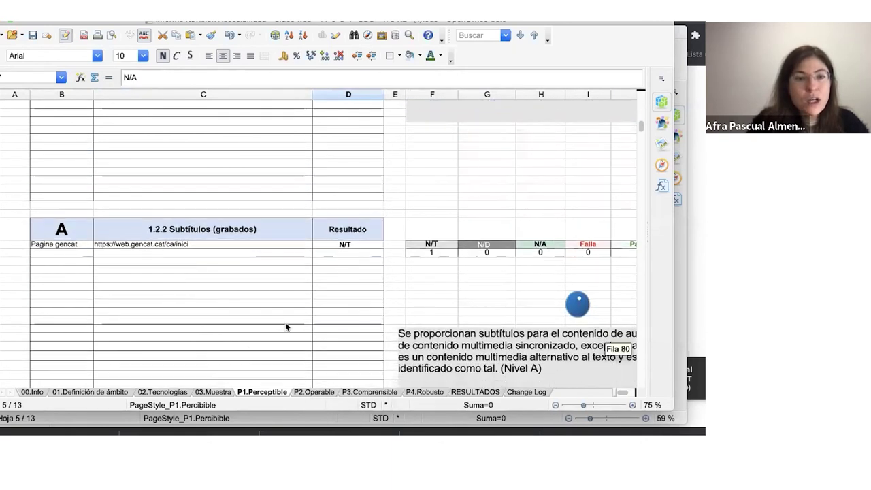
{"action": "left_click", "coordinate": [362, 246]}
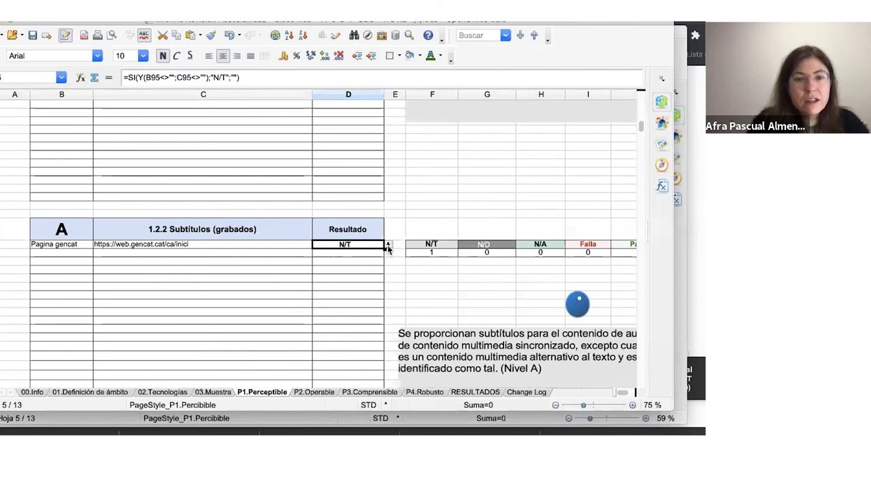
{"action": "left_click", "coordinate": [387, 246]}
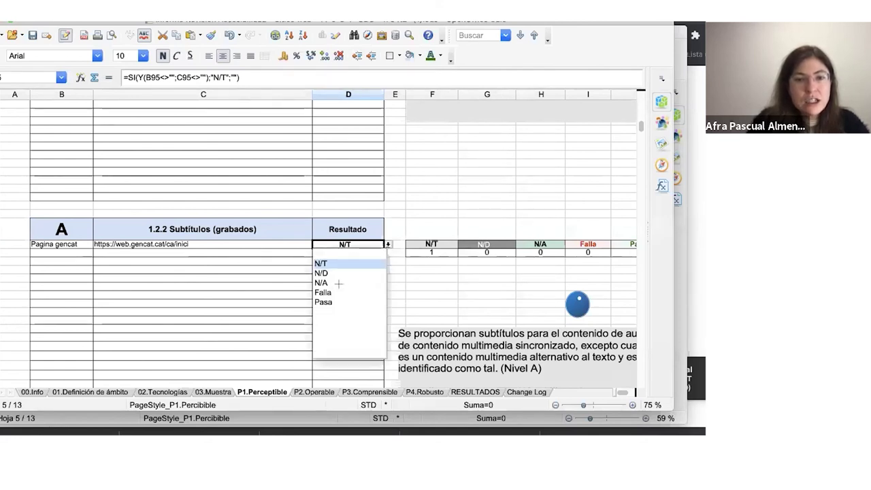
{"action": "left_click", "coordinate": [338, 283]}
Set Pagina gencat's Resultado for criterion 1.2.3 Audiodescripción o Medio Alternativo (grabado) to N/A
{"action": "scroll", "coordinate": [256, 303], "scroll_direction": "down", "scroll_amount": 10}
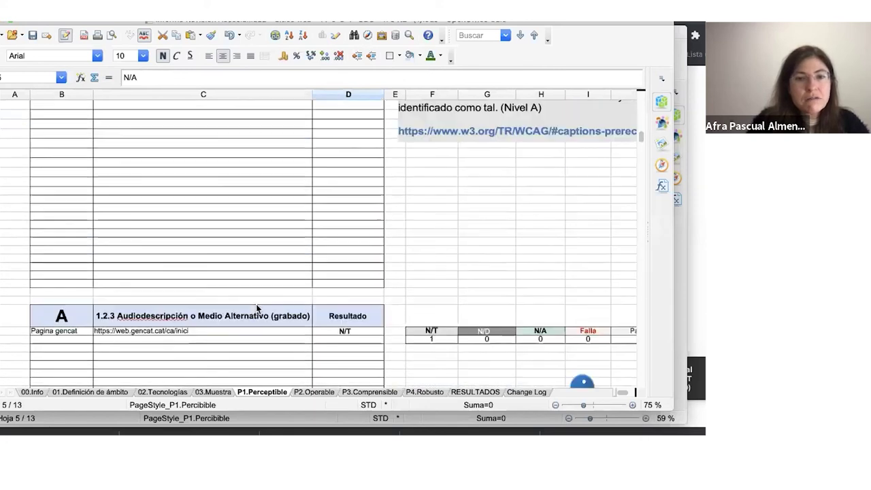
{"action": "scroll", "coordinate": [256, 303], "scroll_direction": "down", "scroll_amount": 2}
{"action": "left_click", "coordinate": [349, 282]}
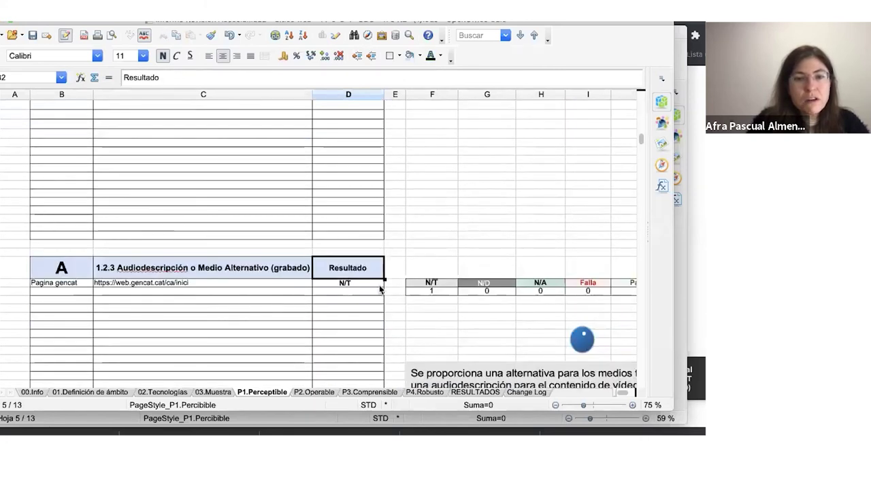
{"action": "left_click", "coordinate": [387, 282]}
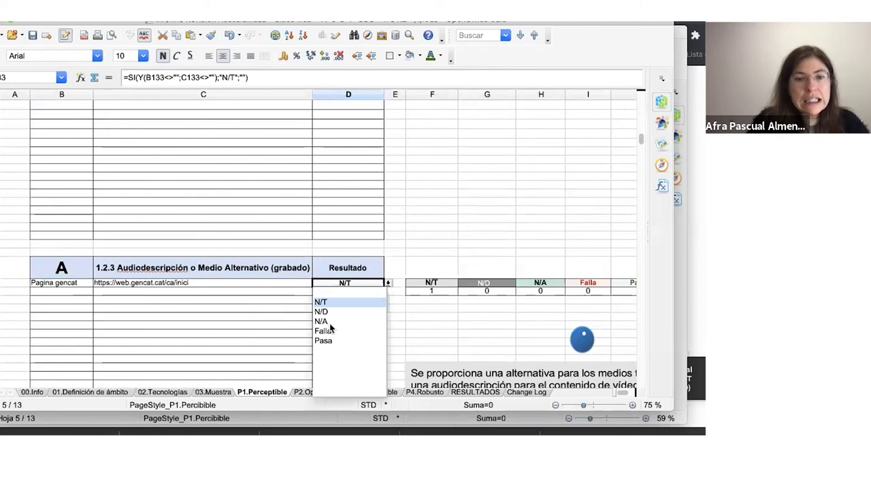
{"action": "left_click", "coordinate": [327, 322]}
Locate criterion 1.3.1 Información y relaciones in the P1.Perceptible sheet and select its heading
{"action": "scroll", "coordinate": [246, 356], "scroll_direction": "down", "scroll_amount": 4}
{"action": "scroll", "coordinate": [246, 356], "scroll_direction": "down", "scroll_amount": 15}
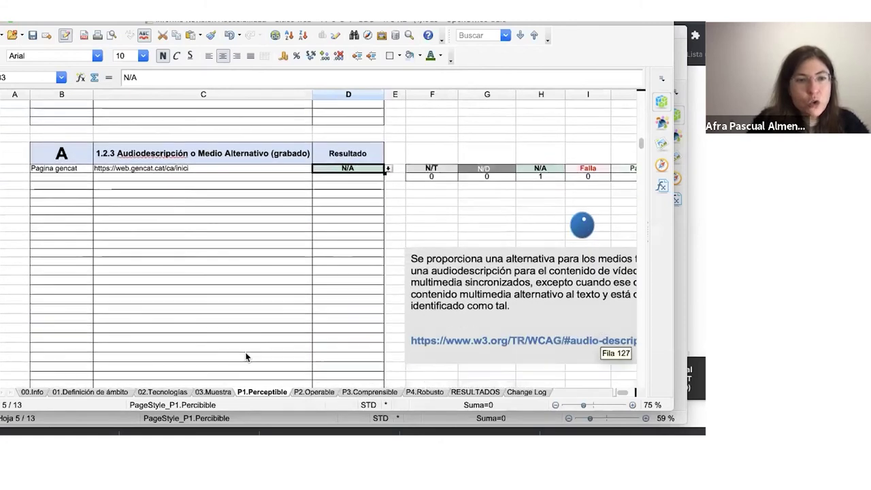
{"action": "scroll", "coordinate": [245, 353], "scroll_direction": "down", "scroll_amount": 20}
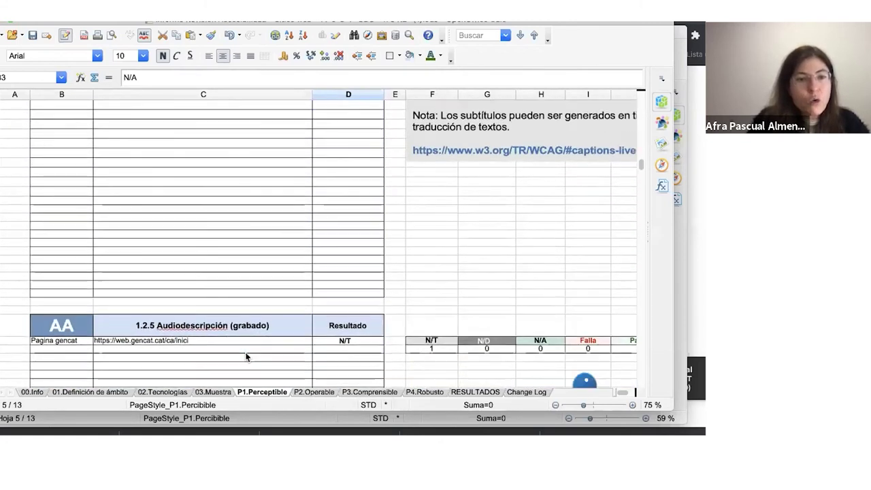
{"action": "scroll", "coordinate": [246, 357], "scroll_direction": "down", "scroll_amount": 3}
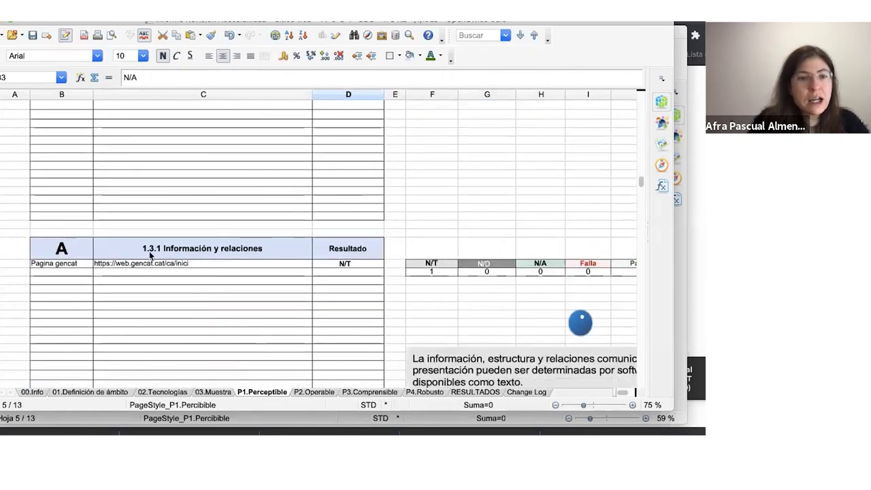
{"action": "left_click", "coordinate": [142, 252]}
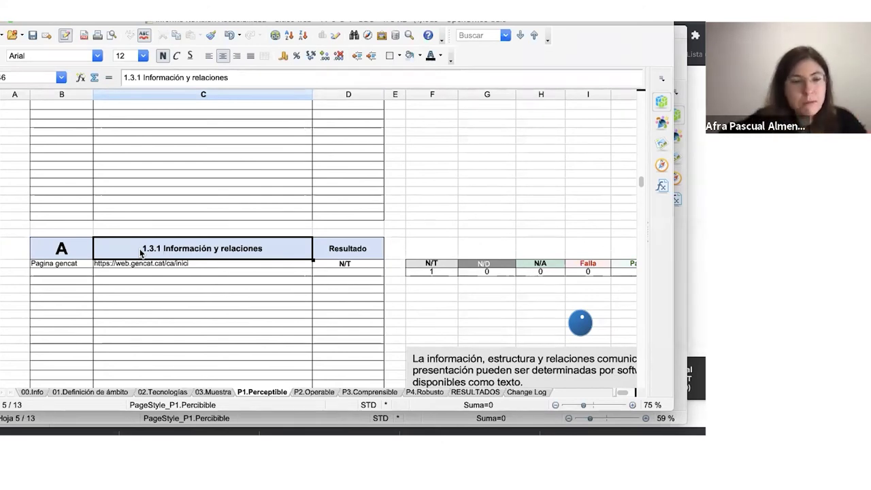
Switch to Chrome, look up the Web Developer form tools for the gencat home page and return to the report
{"action": "key", "text": "super+Tab"}
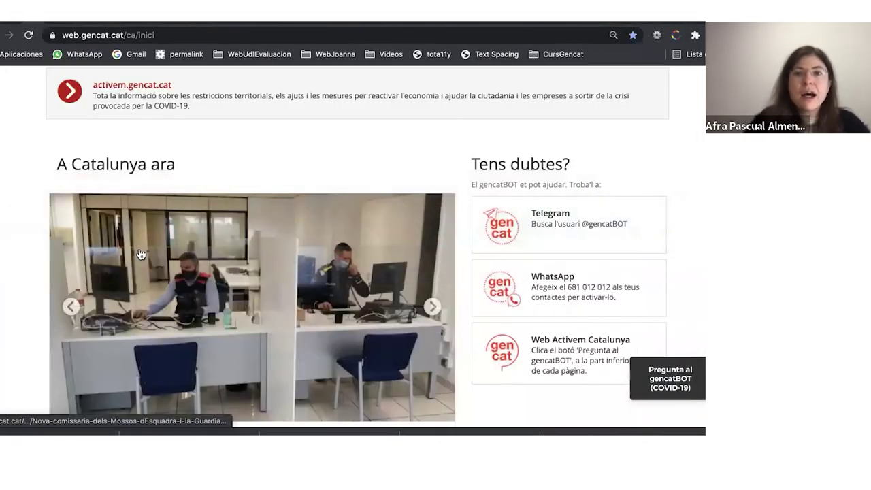
{"action": "scroll", "coordinate": [434, 136], "scroll_direction": "up", "scroll_amount": 4}
{"action": "scroll", "coordinate": [431, 143], "scroll_direction": "down", "scroll_amount": 1}
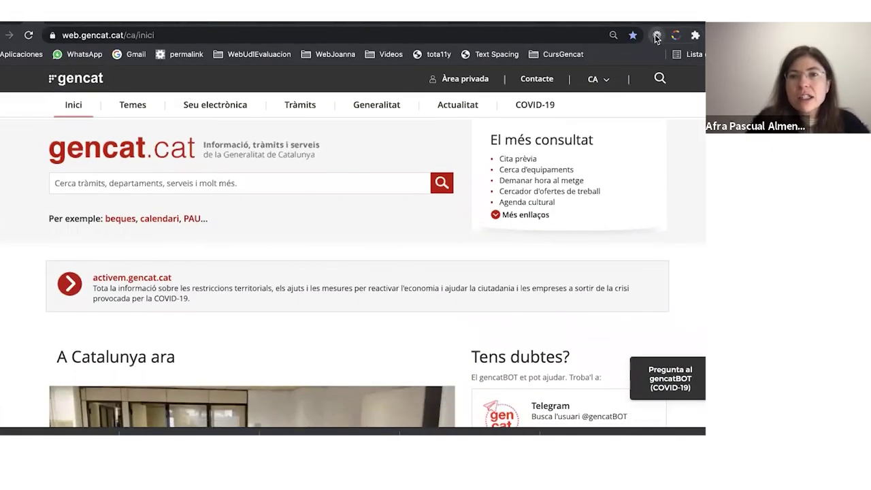
{"action": "left_click", "coordinate": [656, 34]}
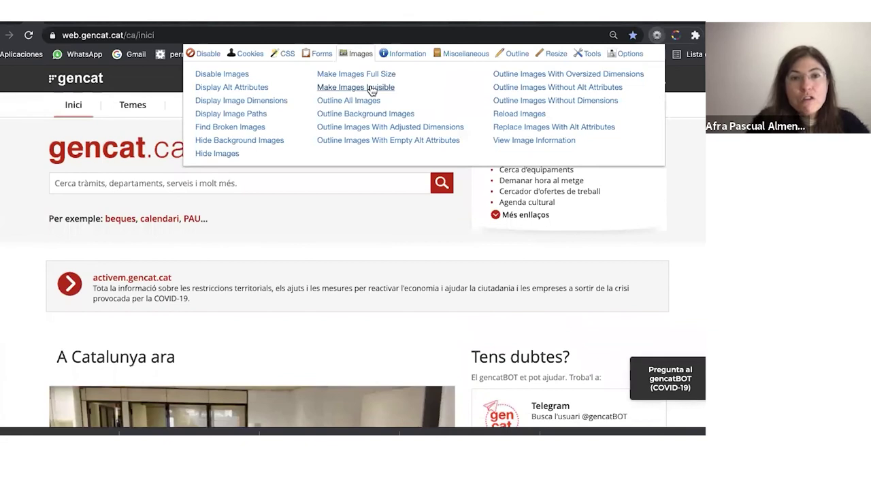
{"action": "left_click", "coordinate": [305, 52]}
{"action": "left_click", "coordinate": [59, 189]}
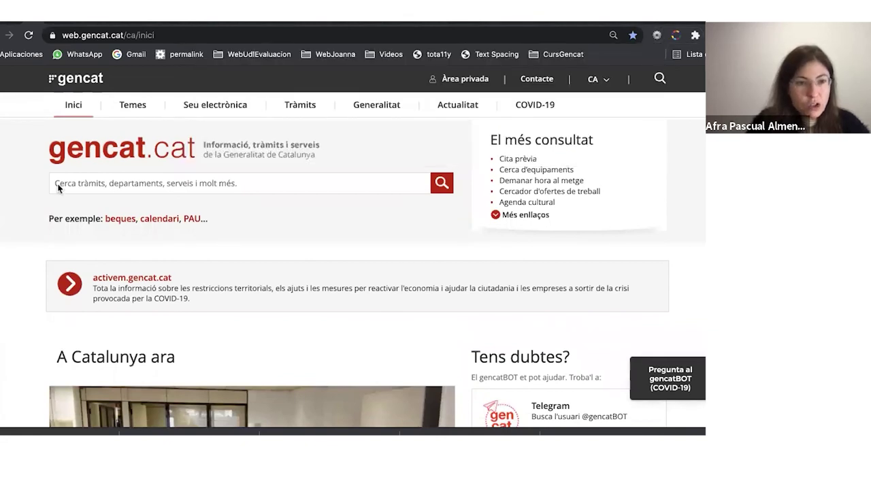
{"action": "key", "text": "super+Tab"}
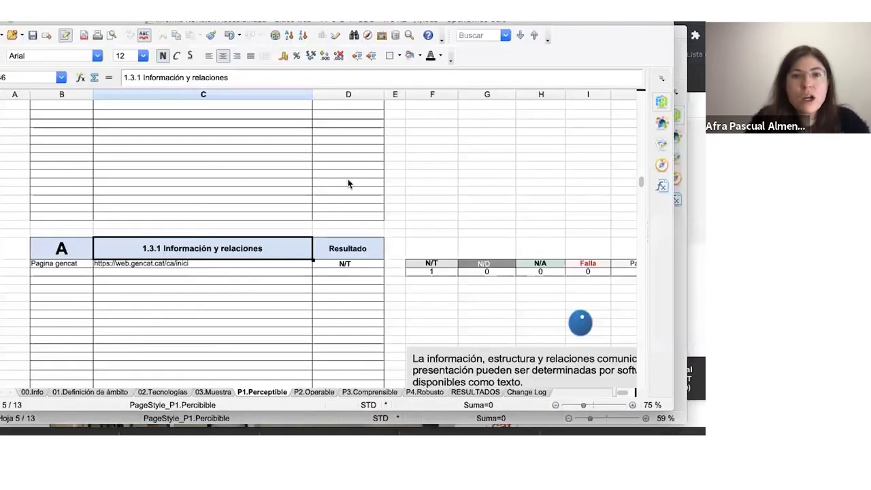
Switch to Chrome, display the form details on the gencat home page and hide them again
{"action": "key", "text": "super+Tab"}
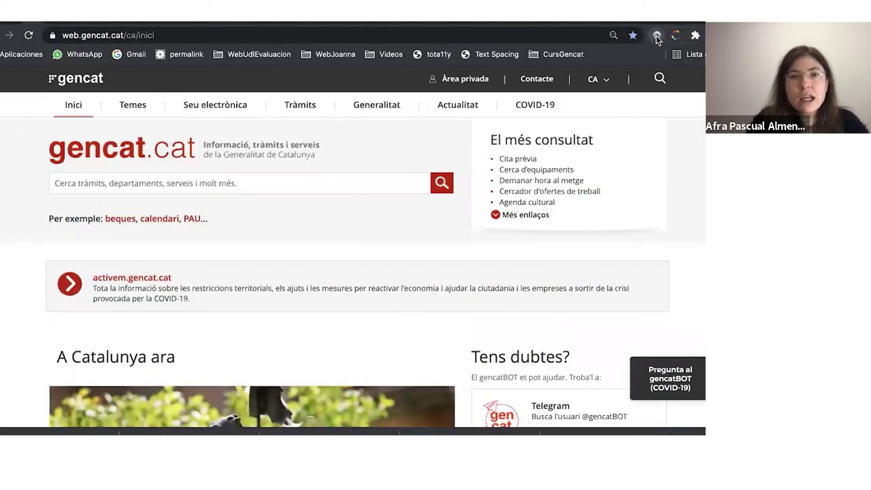
{"action": "left_click", "coordinate": [657, 38]}
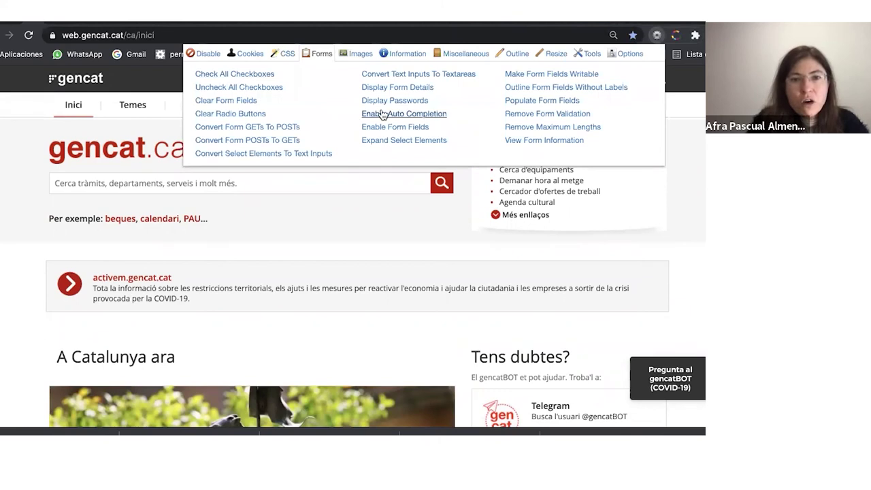
{"action": "left_click", "coordinate": [420, 93]}
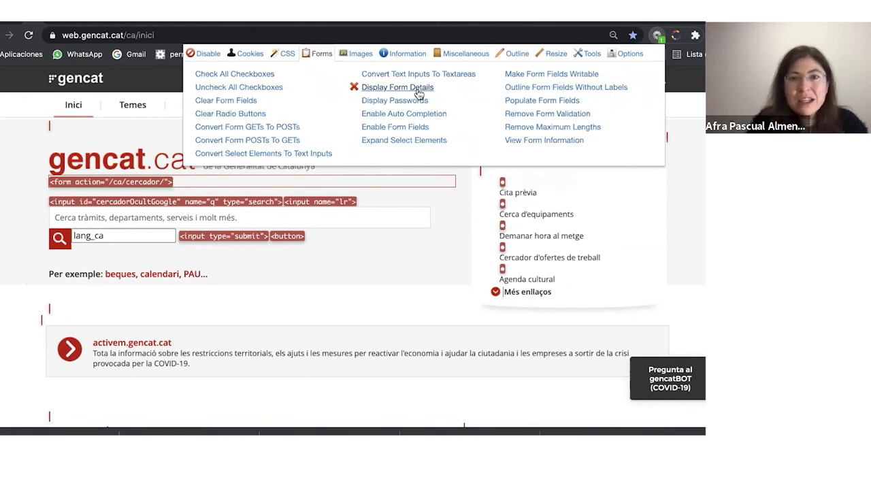
{"action": "left_click", "coordinate": [419, 91]}
Outline the form fields without labels on the gencat home page and examine the search field
{"action": "left_click", "coordinate": [548, 88]}
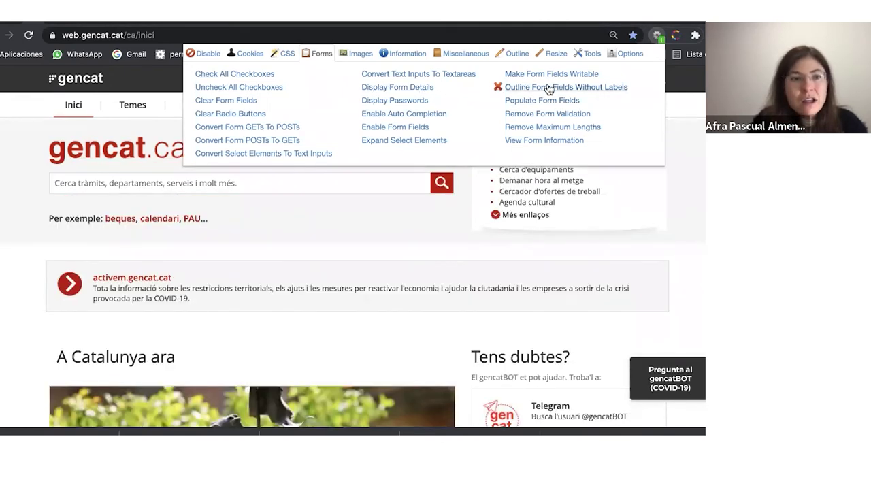
{"action": "left_click", "coordinate": [548, 89]}
{"action": "left_click", "coordinate": [525, 91]}
{"action": "left_click", "coordinate": [289, 191]}
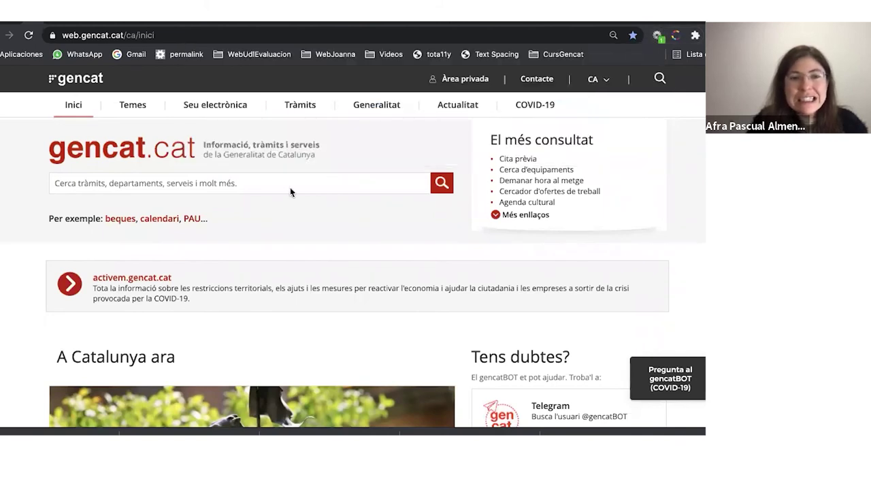
{"action": "left_click", "coordinate": [656, 35]}
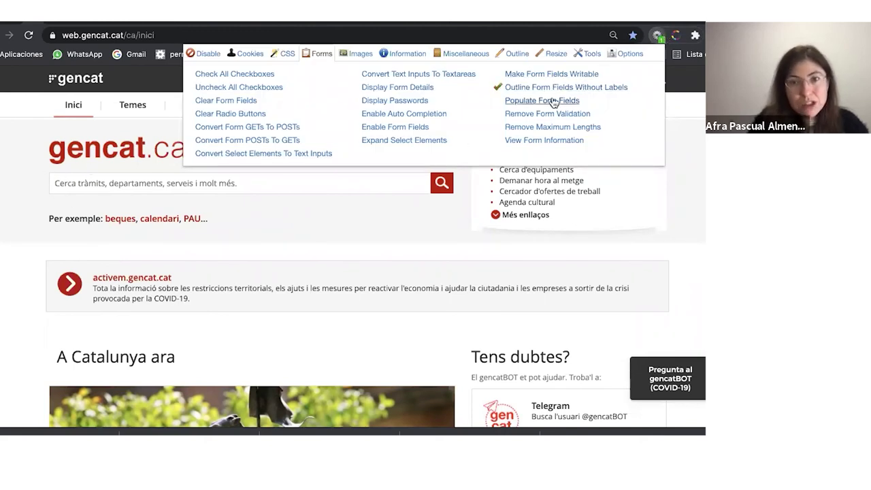
{"action": "left_click", "coordinate": [336, 192]}
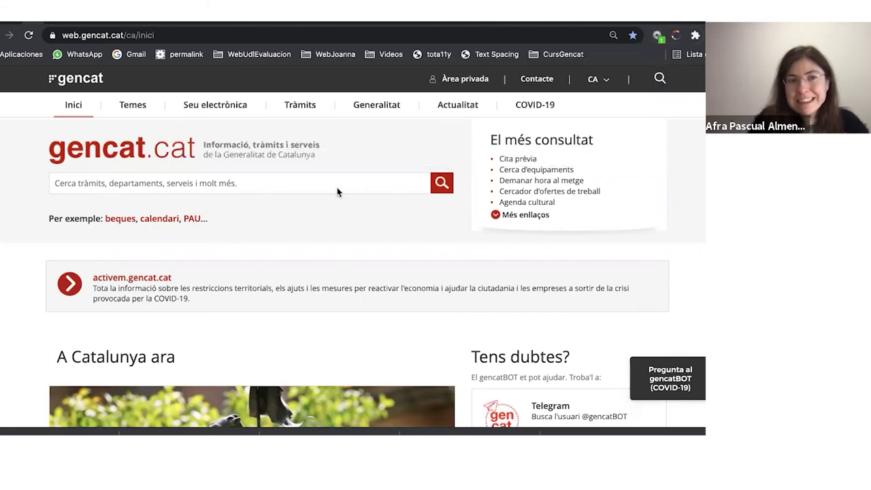
Run the headingsMap extension on the gencat home page to show its heading outline
{"action": "left_click", "coordinate": [658, 37]}
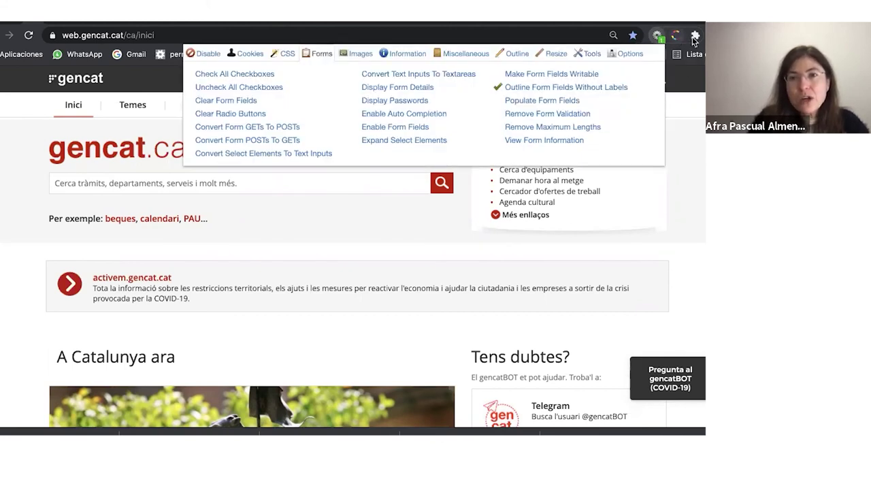
{"action": "left_click", "coordinate": [694, 37]}
{"action": "scroll", "coordinate": [548, 270], "scroll_direction": "down", "scroll_amount": 3}
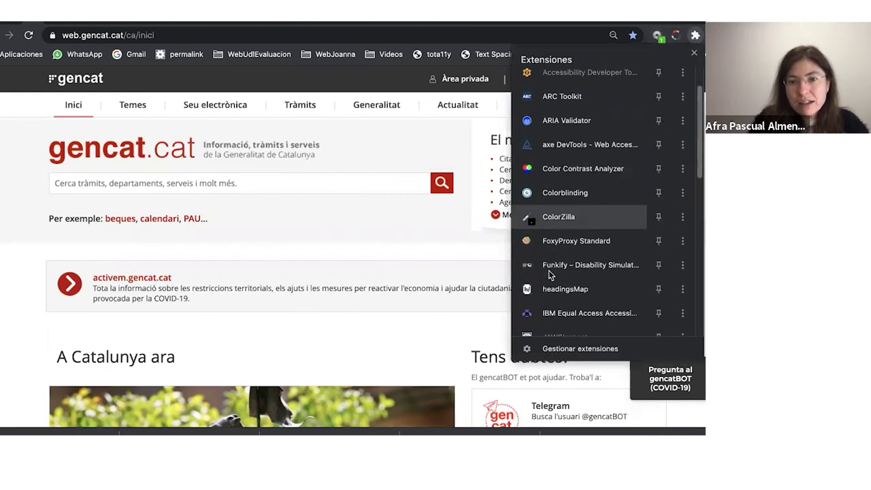
{"action": "left_click", "coordinate": [551, 261]}
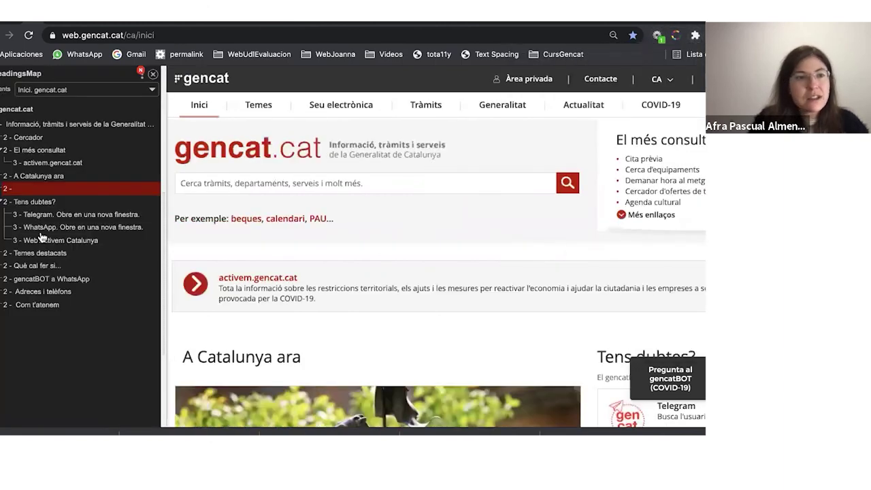
Jump to the A Catalunya ara heading and the textless level 2 heading to examine where they are on the page
{"action": "left_click", "coordinate": [39, 177]}
{"action": "left_click", "coordinate": [31, 192]}
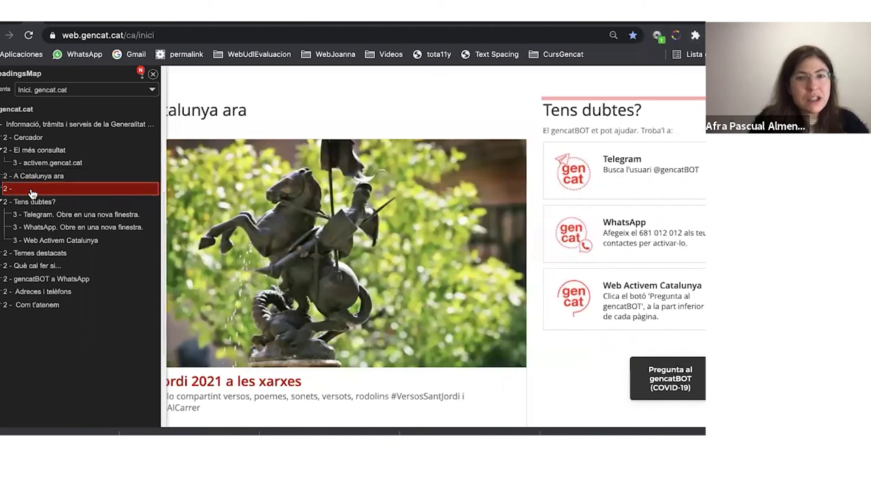
{"action": "left_click", "coordinate": [28, 192]}
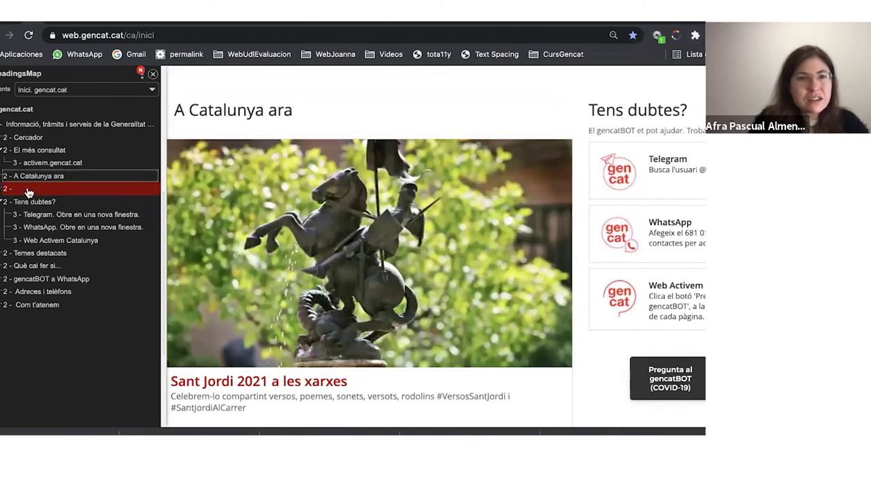
{"action": "left_click", "coordinate": [59, 187]}
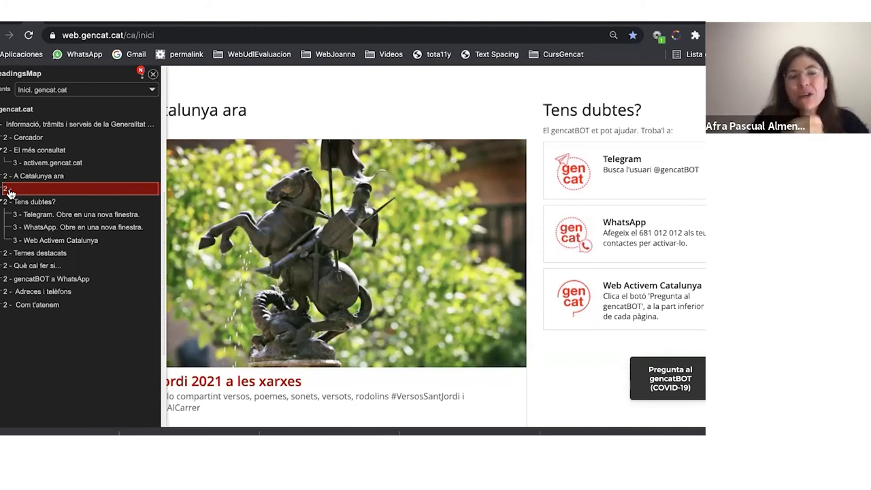
Return to the report and set Pagina gencat's Resultado for 1.3.1 Información y relaciones to Falla
{"action": "key", "text": "super+Tab"}
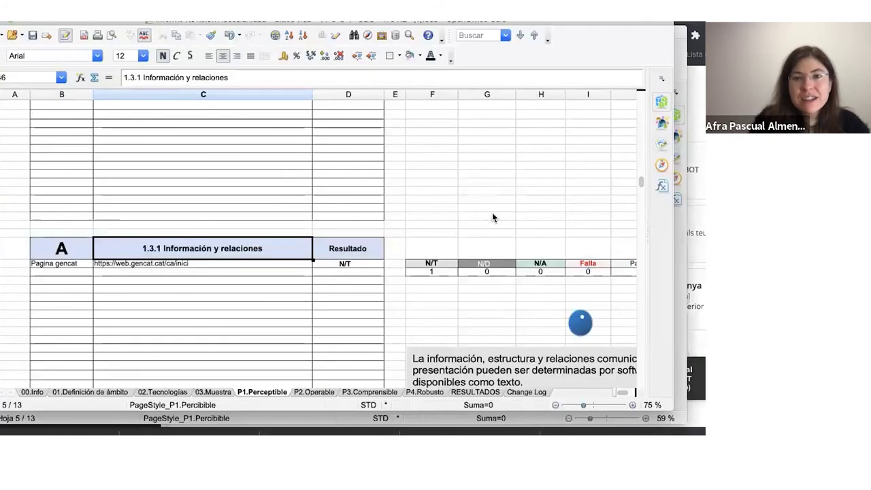
{"action": "left_click", "coordinate": [368, 266]}
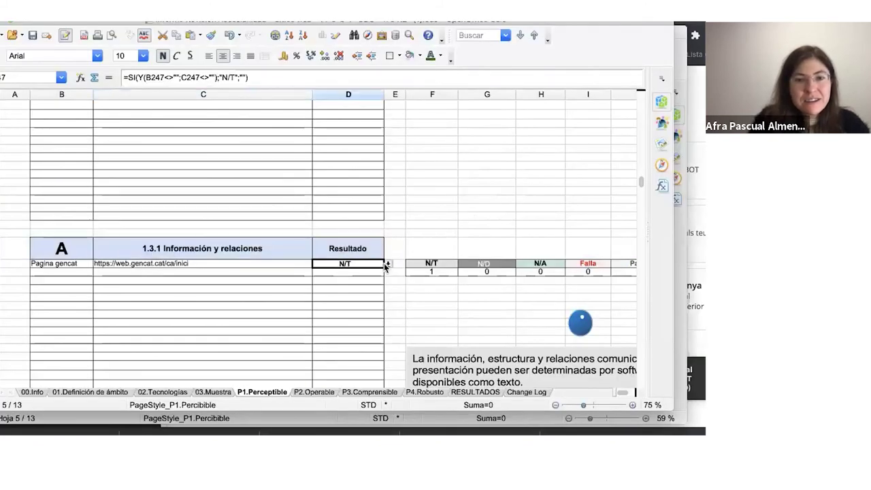
{"action": "left_click", "coordinate": [388, 265]}
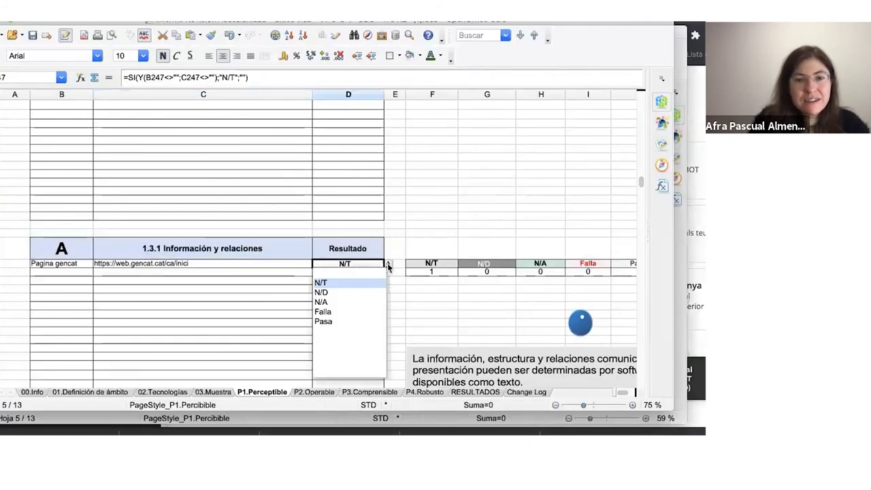
{"action": "left_click", "coordinate": [323, 312]}
Locate criterion 1.3.2 Secuencia significativa in the report and switch to the gencat home page in Chrome
{"action": "scroll", "coordinate": [310, 333], "scroll_direction": "down", "scroll_amount": 3}
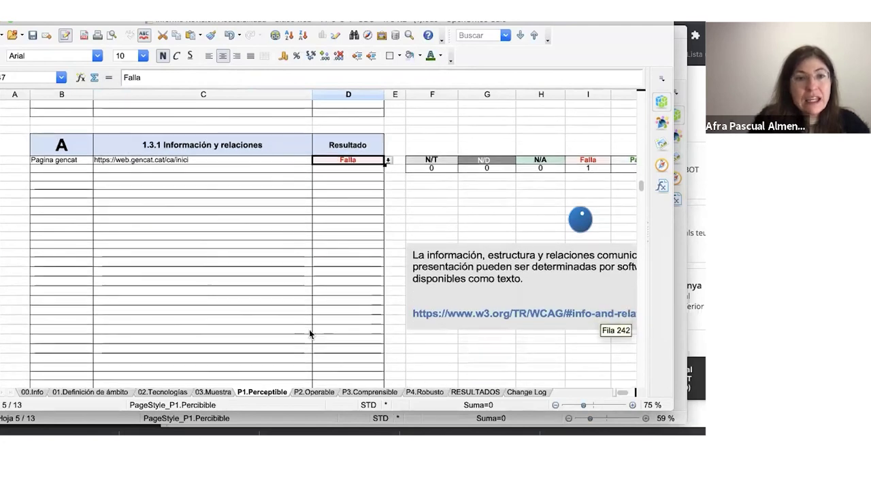
{"action": "scroll", "coordinate": [308, 333], "scroll_direction": "down", "scroll_amount": 10}
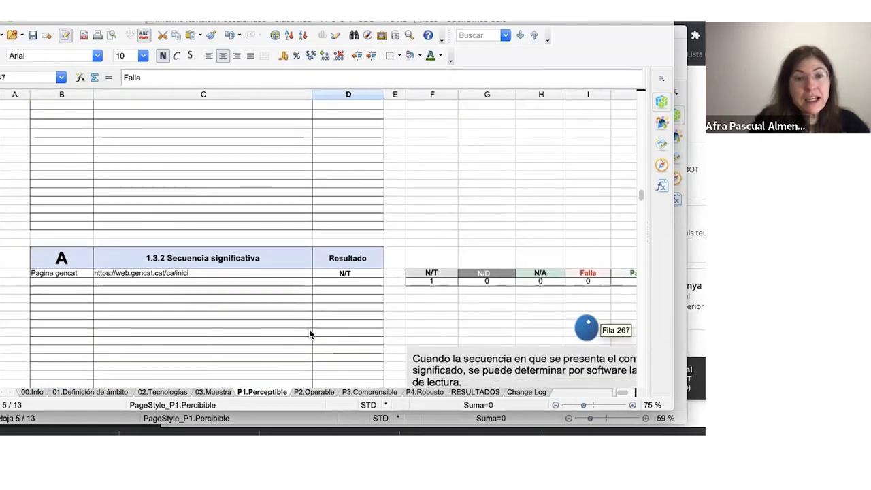
{"action": "scroll", "coordinate": [308, 333], "scroll_direction": "down", "scroll_amount": 1}
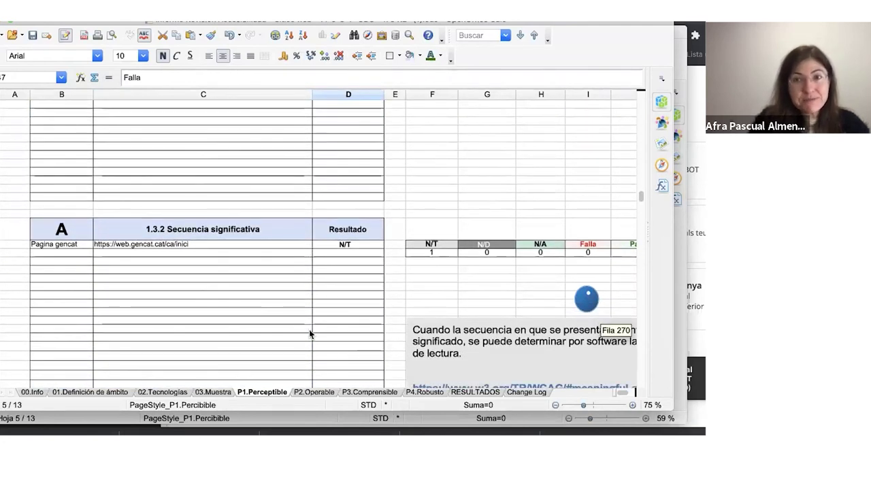
{"action": "key", "text": "super+Tab"}
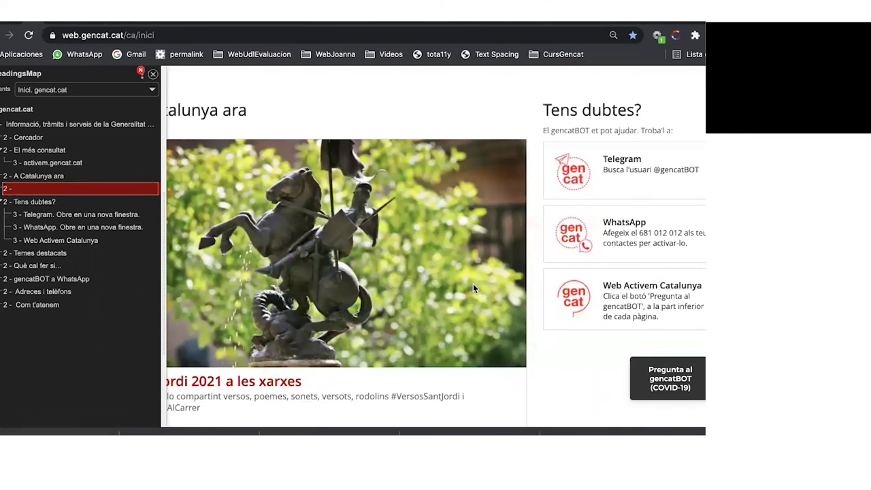
Close the headingsMap outline and open the Borsa de treball page from the CPNL transparency portal, returning to the portal
{"action": "left_click", "coordinate": [153, 74]}
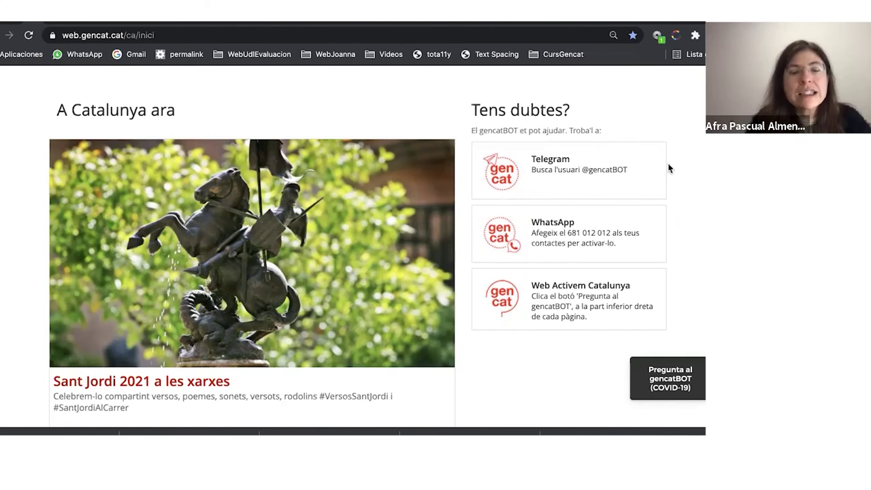
{"action": "left_click", "coordinate": [181, 53]}
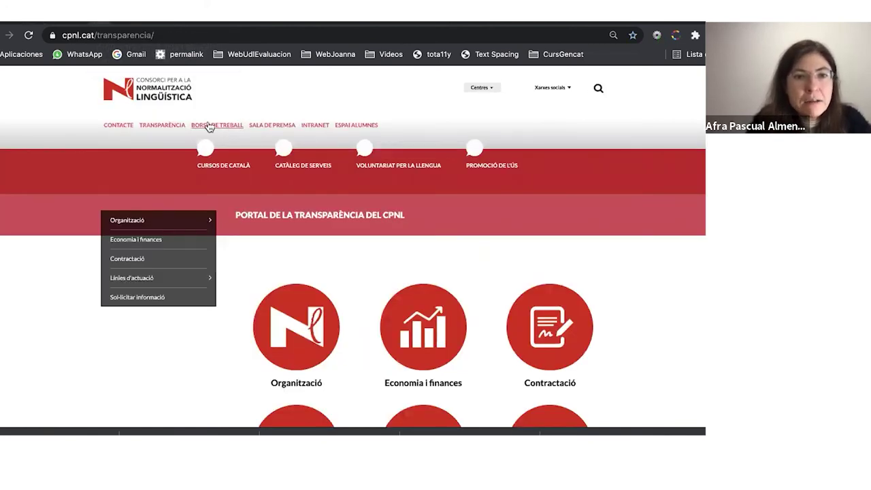
{"action": "left_click", "coordinate": [218, 129]}
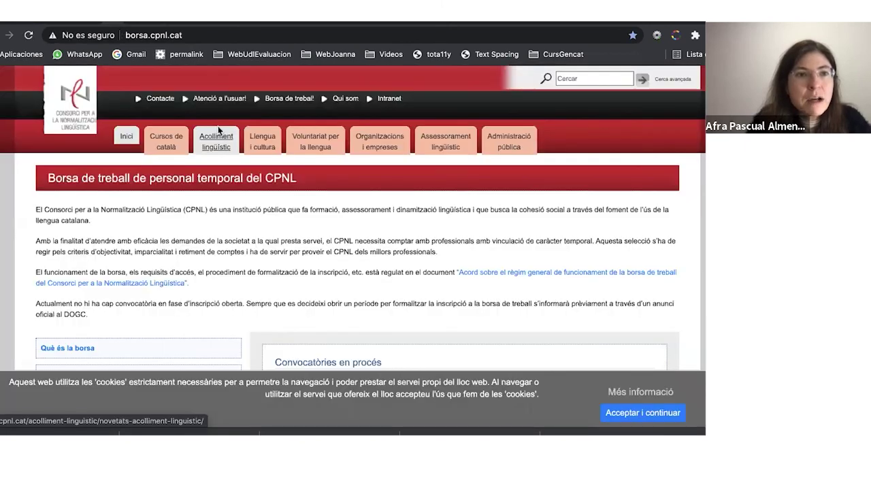
{"action": "left_click", "coordinate": [93, 28]}
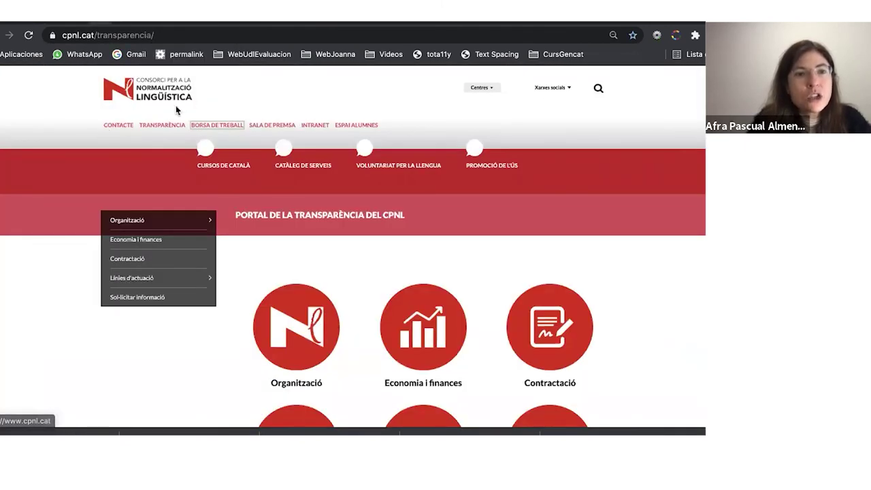
Compare the domain in the CPNL portal's web address with the one of its Borsa de treball page
{"action": "left_click_drag", "start_coordinate": [96, 35], "coordinate": [48, 42]}
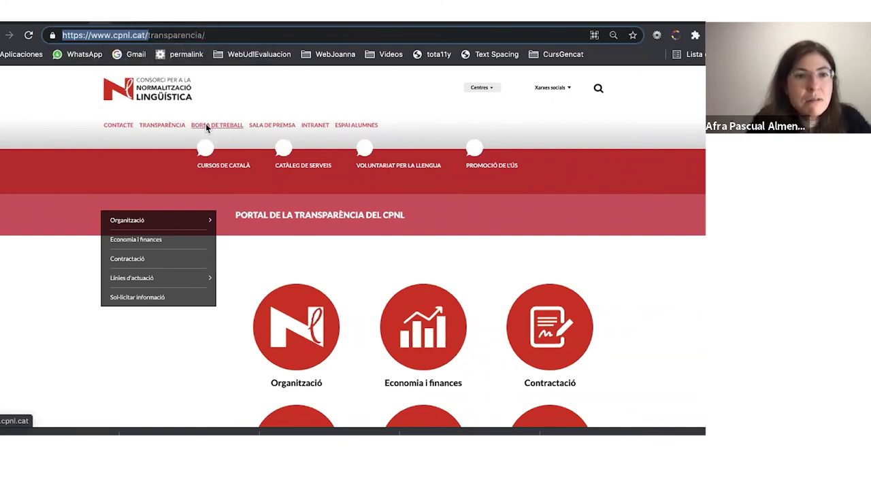
{"action": "left_click", "coordinate": [206, 124]}
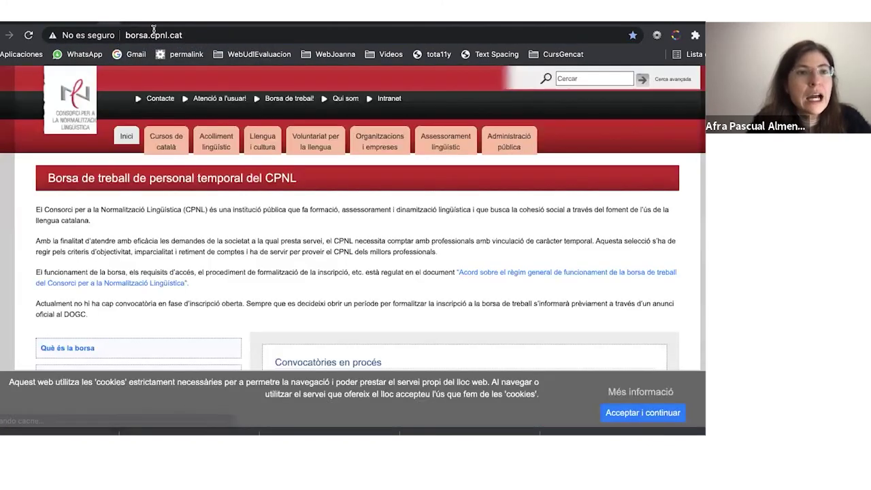
{"action": "left_click", "coordinate": [155, 35]}
{"action": "double_click", "coordinate": [154, 35]}
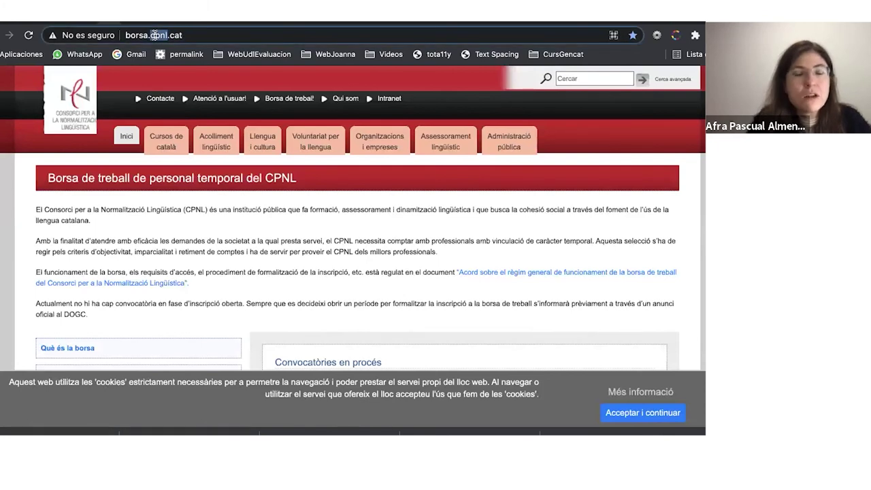
Open Àrea privada from the gencat home page and compare its domain with the home page's
{"action": "key", "text": "alt+Left"}
{"action": "scroll", "coordinate": [275, 136], "scroll_direction": "up", "scroll_amount": 4}
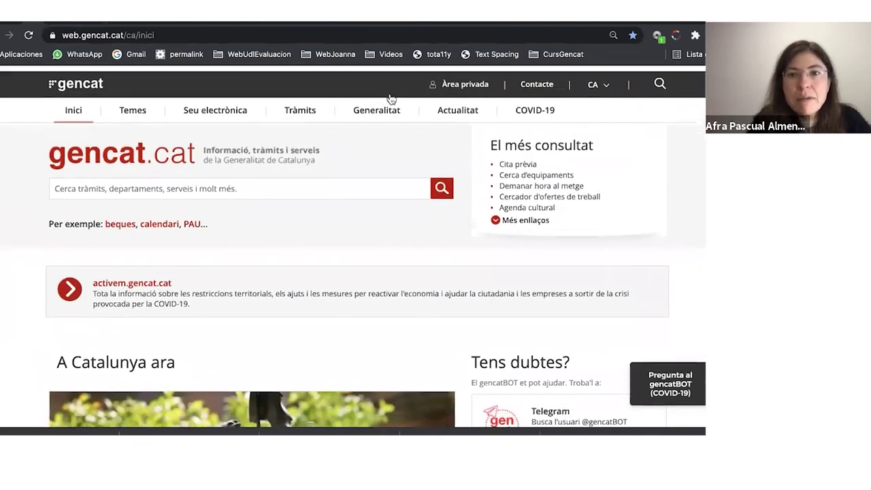
{"action": "left_click", "coordinate": [465, 80]}
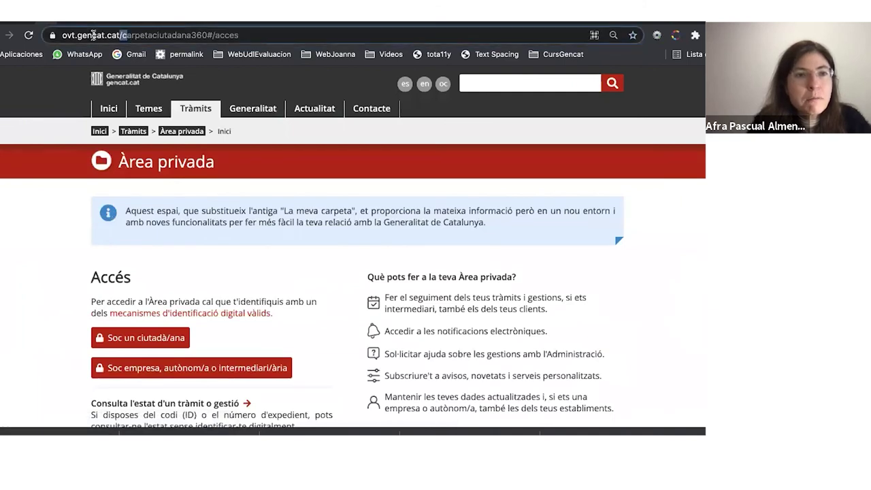
{"action": "left_click_drag", "start_coordinate": [125, 34], "coordinate": [60, 38]}
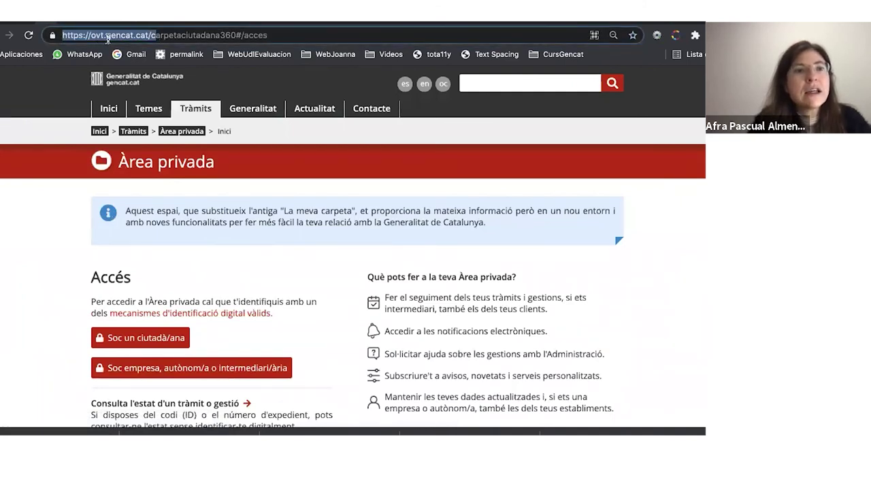
{"action": "key", "text": "alt+Left"}
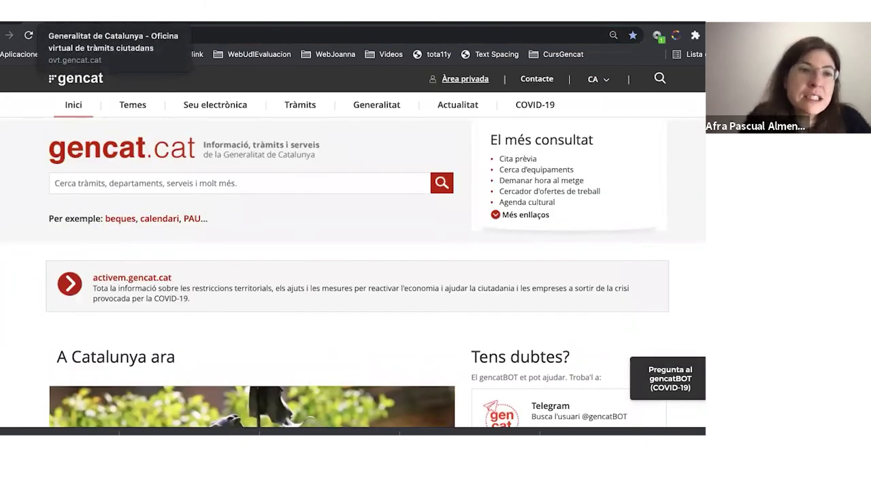
{"action": "left_click", "coordinate": [102, 34]}
{"action": "type", "text": "https://ovt.gencat.cat/carpetaciutadana360#/acces"}
{"action": "key", "text": "Return"}
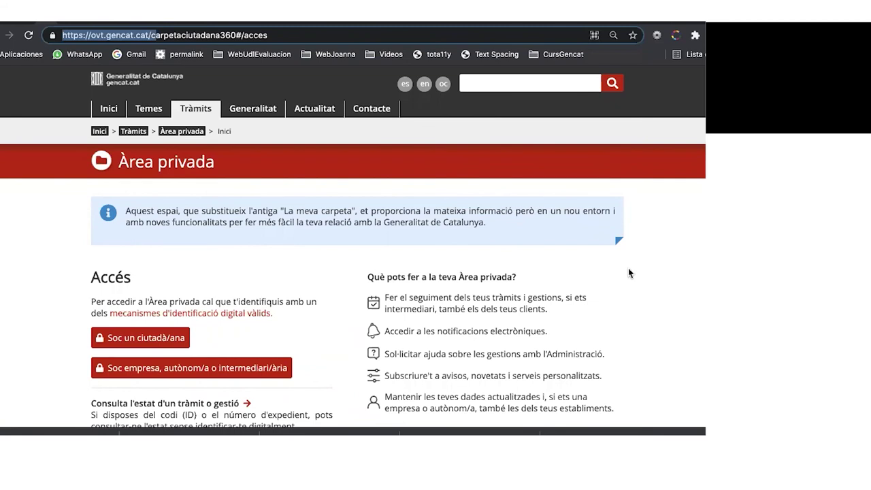
Switch to the report in OpenOffice and locate criterion 1.3.3 Características sensoriales on the P1.Perceptible sheet
{"action": "key", "text": "super+Tab"}
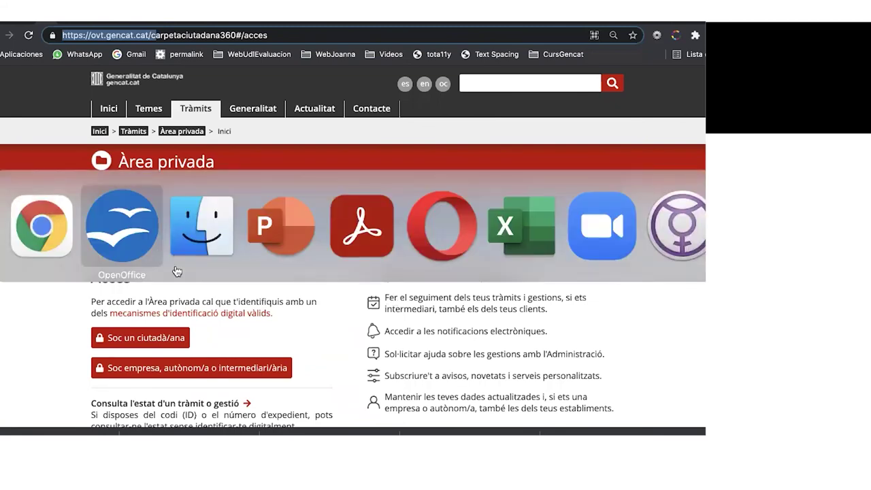
{"action": "scroll", "coordinate": [141, 329], "scroll_direction": "down", "scroll_amount": 5}
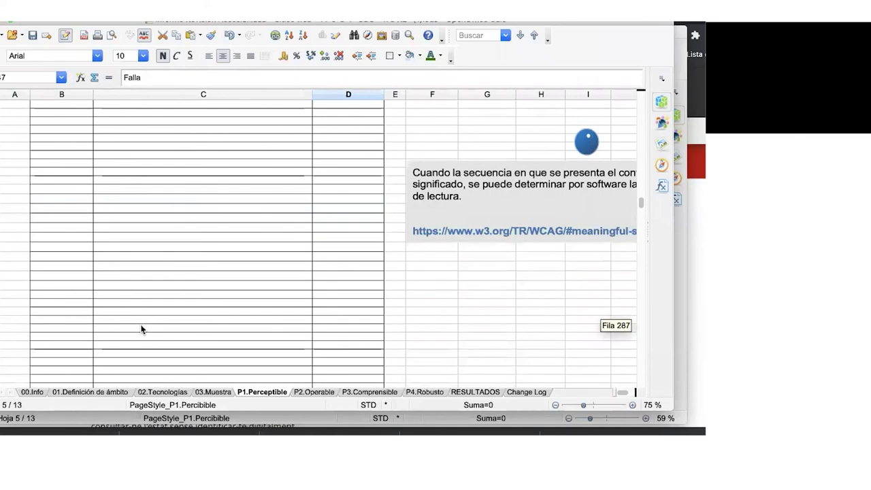
{"action": "scroll", "coordinate": [141, 329], "scroll_direction": "down", "scroll_amount": 5}
{"action": "scroll", "coordinate": [142, 328], "scroll_direction": "down", "scroll_amount": 4}
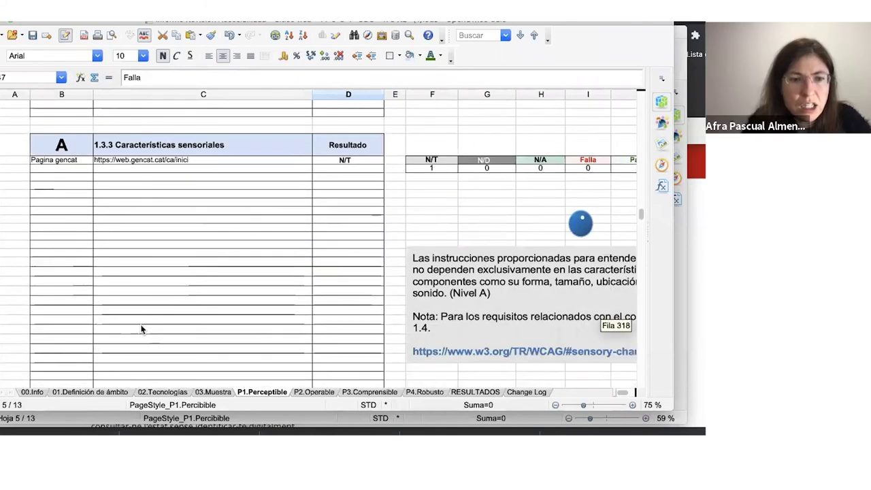
{"action": "scroll", "coordinate": [142, 329], "scroll_direction": "down", "scroll_amount": 2}
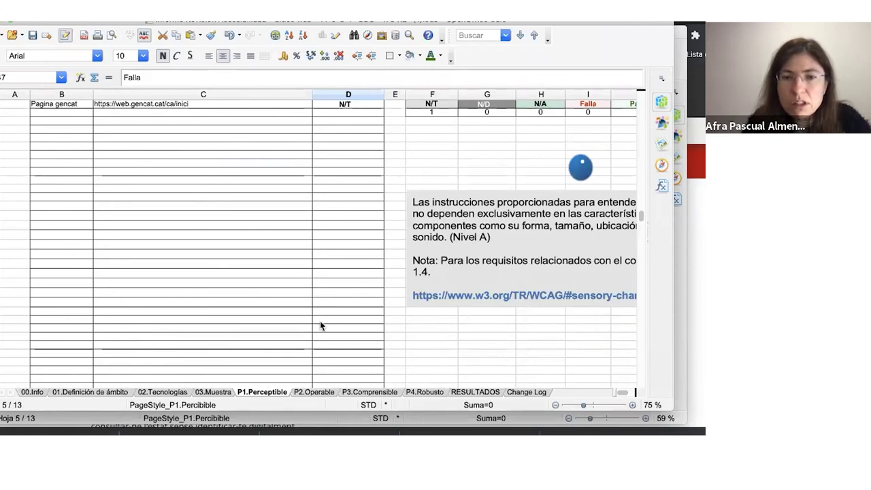
{"action": "scroll", "coordinate": [320, 326], "scroll_direction": "up", "scroll_amount": 3}
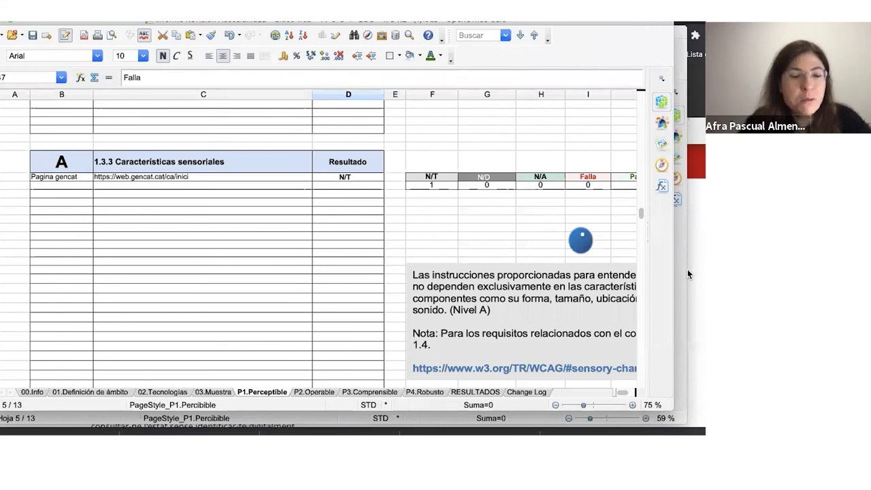
Switch to the PowerPoint presentation and cancel editing the IRA hyperlink on slide 4
{"action": "key", "text": "super+Tab"}
{"action": "key", "text": "super+Tab"}
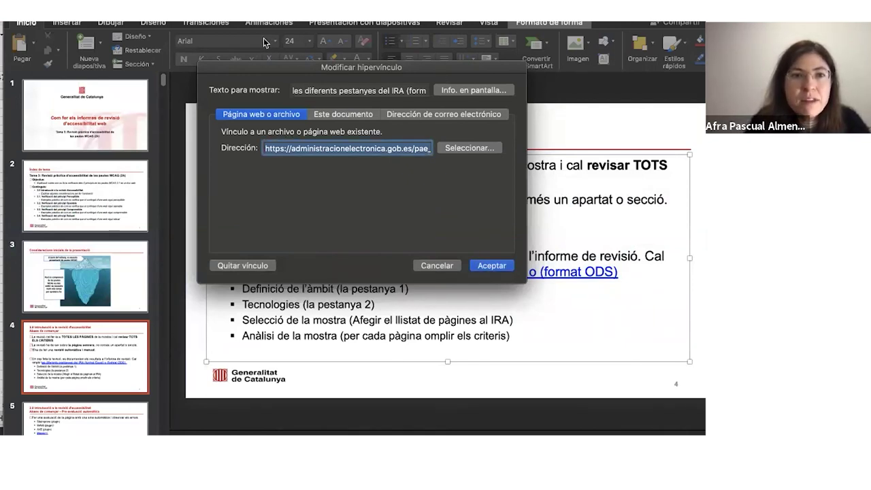
{"action": "left_click", "coordinate": [434, 266]}
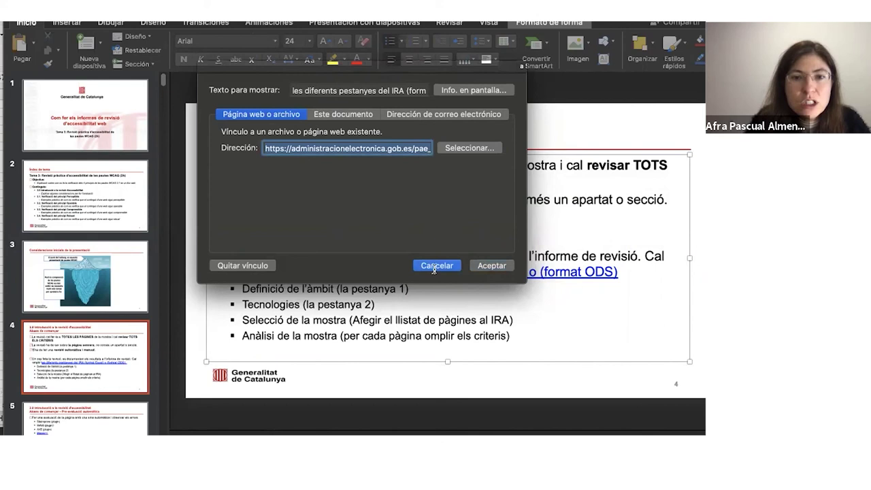
{"action": "left_click", "coordinate": [206, 286]}
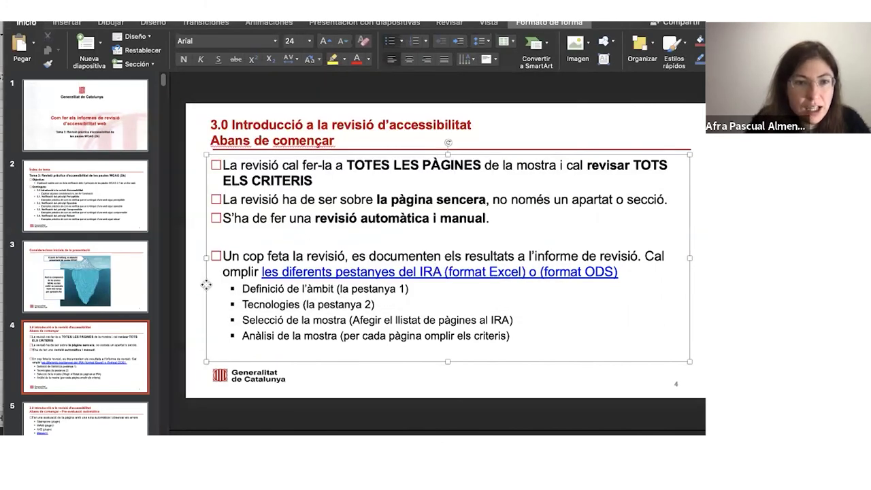
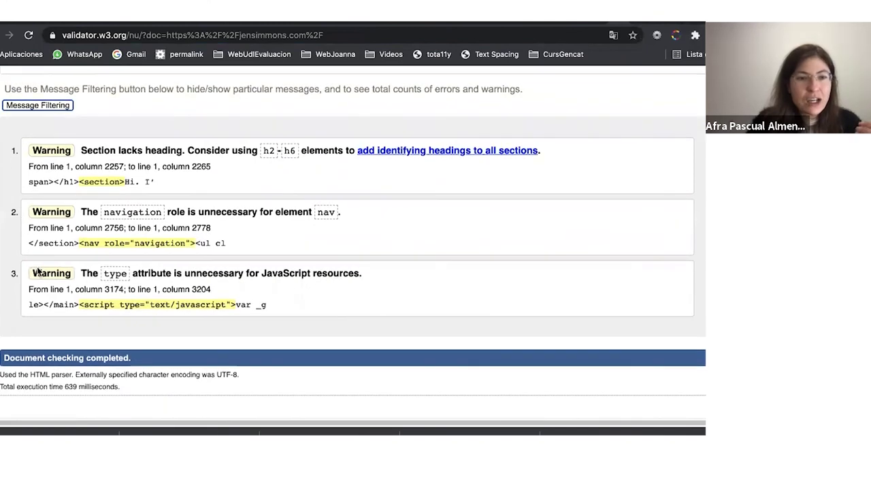
Open jensimmons.com in a new browser tab and look over its home page
{"action": "scroll", "coordinate": [37, 266], "scroll_direction": "up", "scroll_amount": 5}
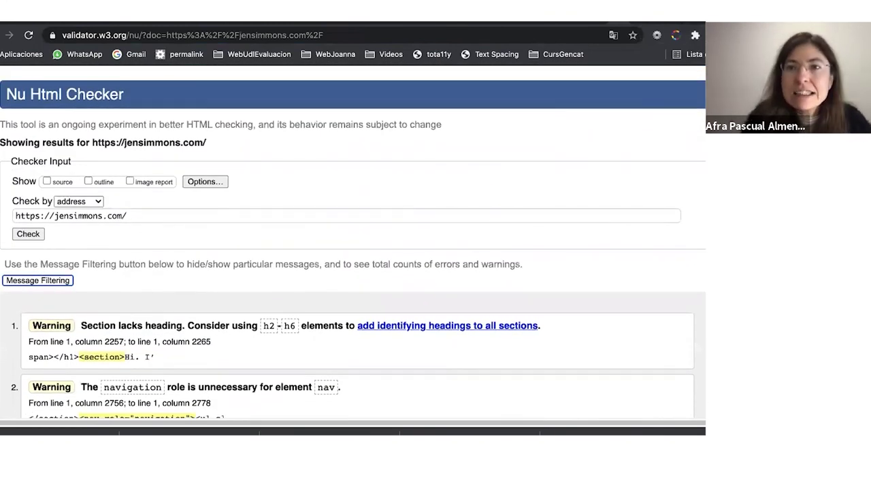
{"action": "left_click", "coordinate": [669, 21]}
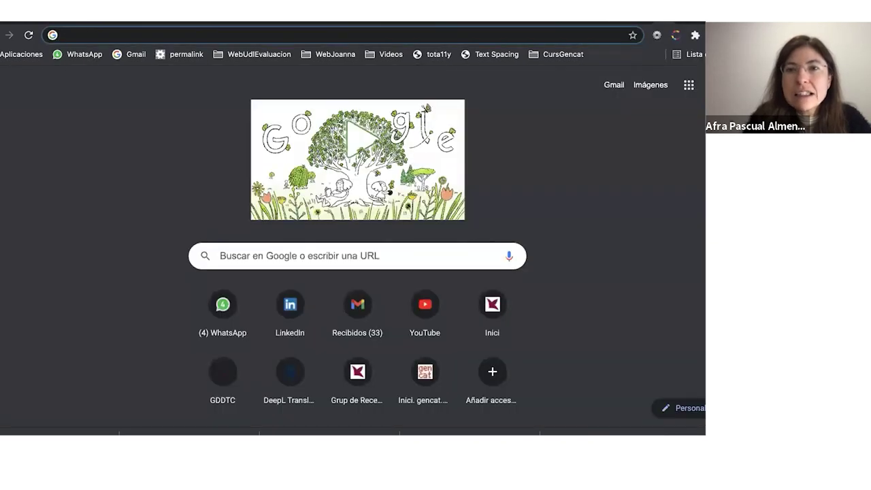
{"action": "left_click", "coordinate": [526, 35]}
{"action": "type", "text": "jensimmons.com"}
{"action": "key", "text": "Return"}
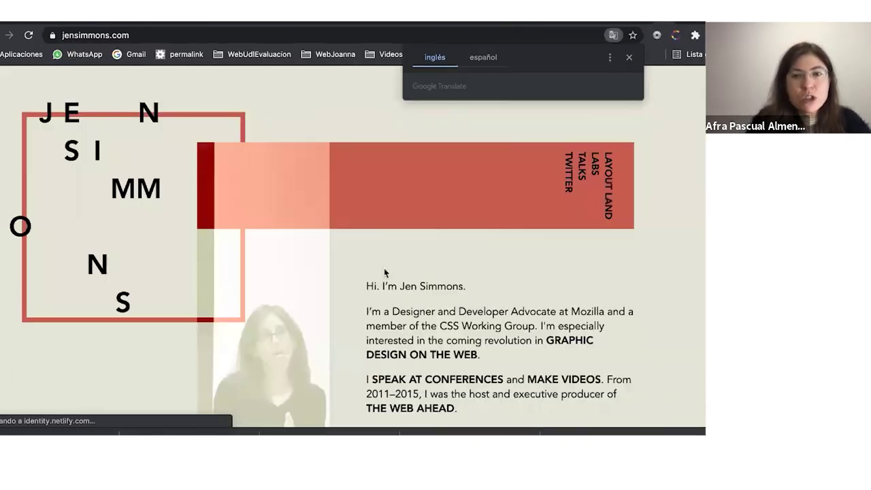
{"action": "scroll", "coordinate": [252, 324], "scroll_direction": "down", "scroll_amount": 5}
{"action": "scroll", "coordinate": [253, 324], "scroll_direction": "up", "scroll_amount": 5}
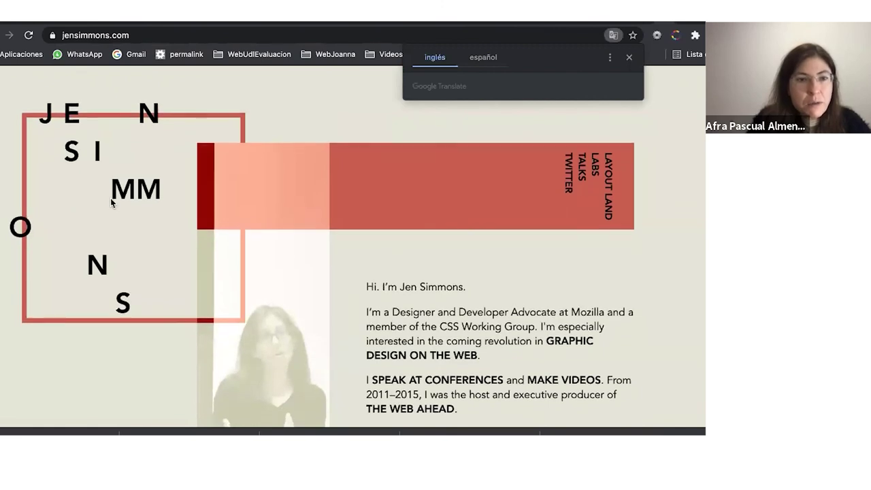
{"action": "scroll", "coordinate": [346, 244], "scroll_direction": "down", "scroll_amount": 2}
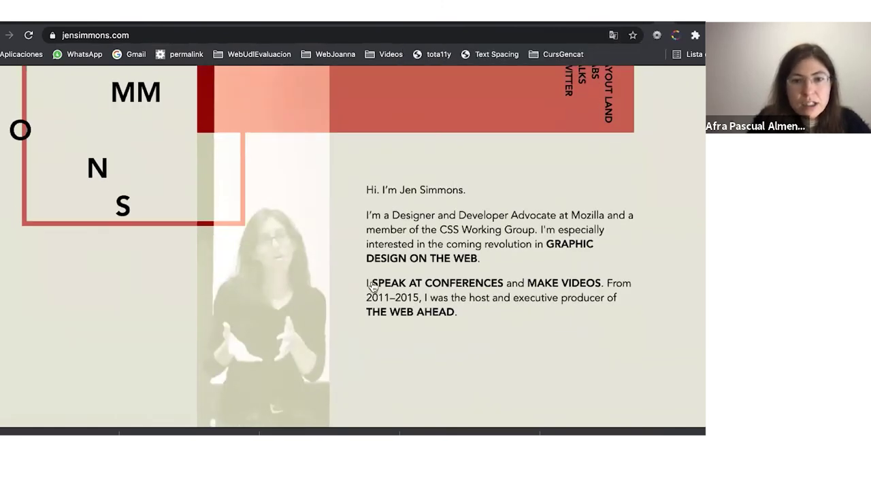
Follow the home page's GRAPHIC DESIGN ON THE WEB link and copy the address of the labs.jensimmons.com page
{"action": "left_click", "coordinate": [403, 262]}
{"action": "scroll", "coordinate": [402, 254], "scroll_direction": "down", "scroll_amount": 10}
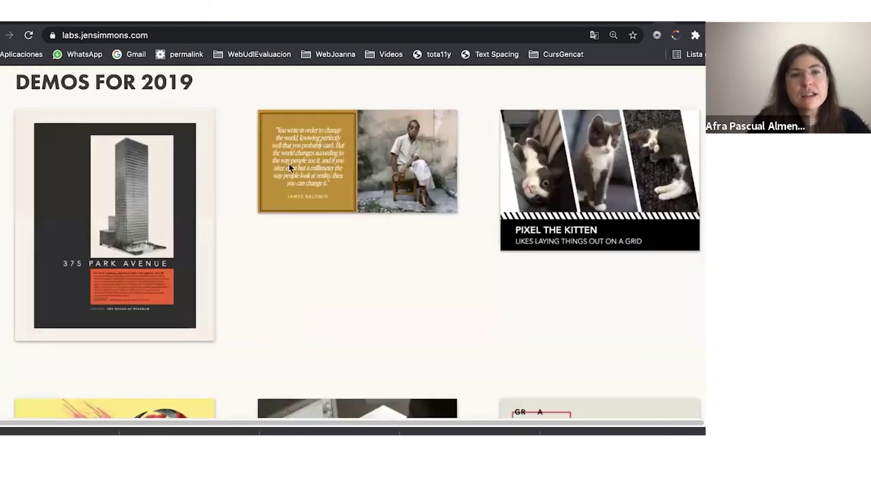
{"action": "left_click", "coordinate": [282, 30]}
{"action": "key", "text": "ctrl+c"}
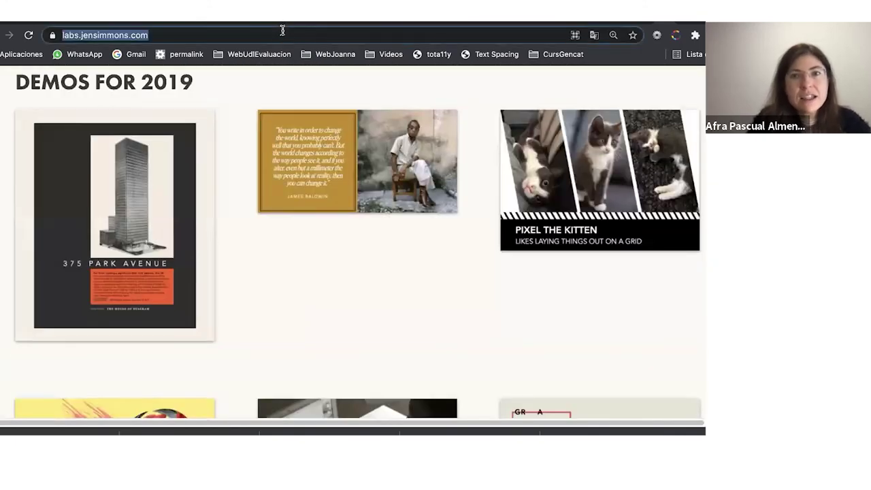
{"action": "left_click", "coordinate": [617, 23]}
{"action": "left_click", "coordinate": [152, 215]}
{"action": "key", "text": "ctrl+a"}
{"action": "key", "text": "ctrl+v"}
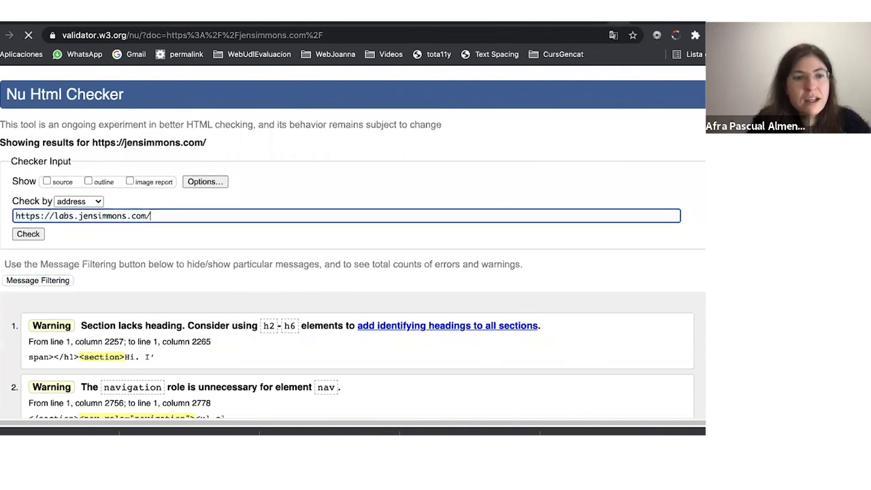
{"action": "key", "text": "Return"}
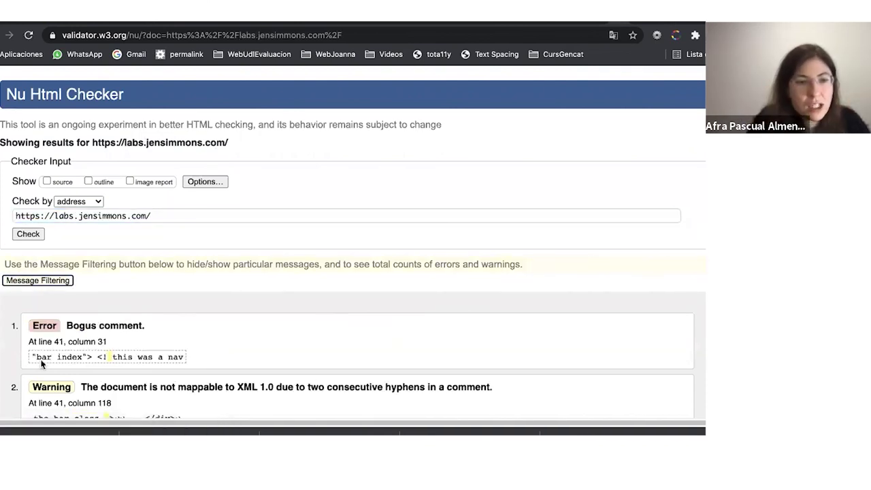
{"action": "scroll", "coordinate": [147, 313], "scroll_direction": "down", "scroll_amount": 4}
{"action": "scroll", "coordinate": [158, 307], "scroll_direction": "down", "scroll_amount": 18}
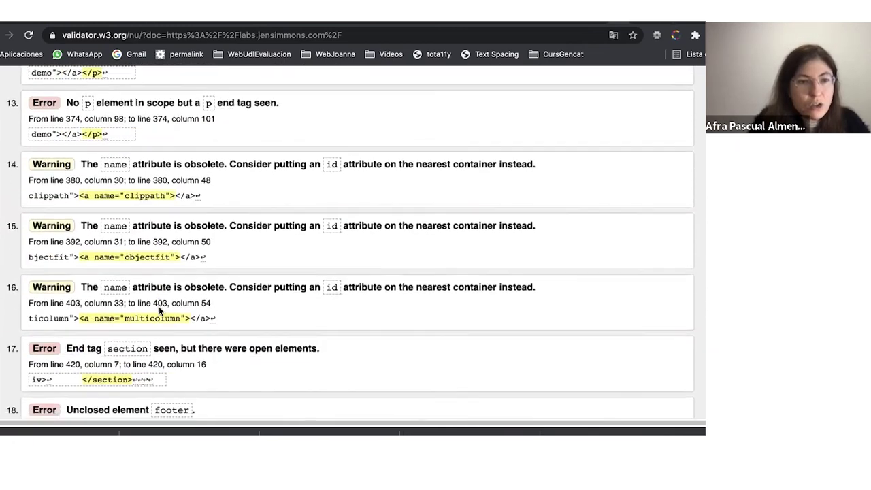
Browse the layout demos on labs.jensimmons.com and go back to the jensimmons.com home page
{"action": "key", "text": "ctrl+Tab"}
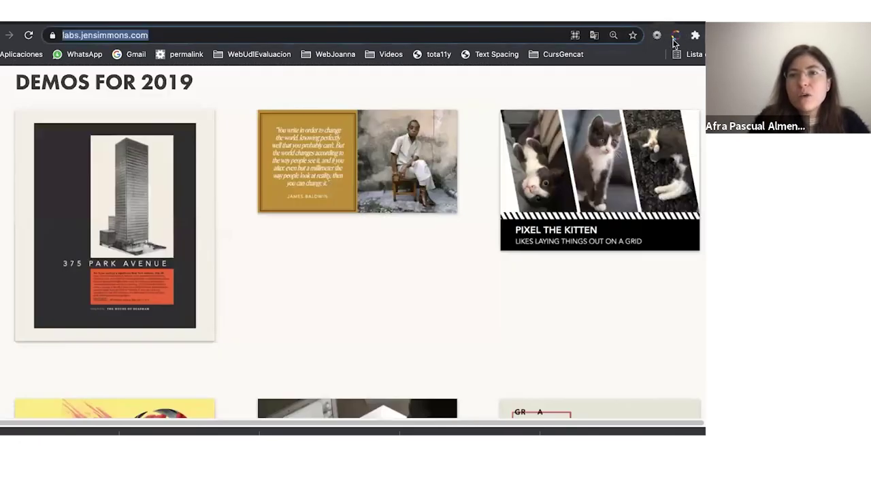
{"action": "scroll", "coordinate": [423, 235], "scroll_direction": "down", "scroll_amount": 5}
{"action": "scroll", "coordinate": [424, 236], "scroll_direction": "down", "scroll_amount": 10}
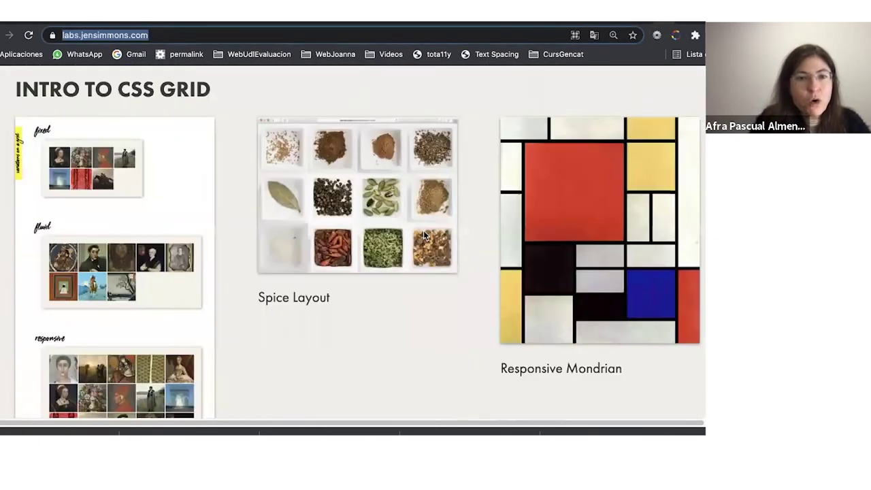
{"action": "scroll", "coordinate": [424, 236], "scroll_direction": "up", "scroll_amount": 11}
{"action": "key", "text": "alt+Left"}
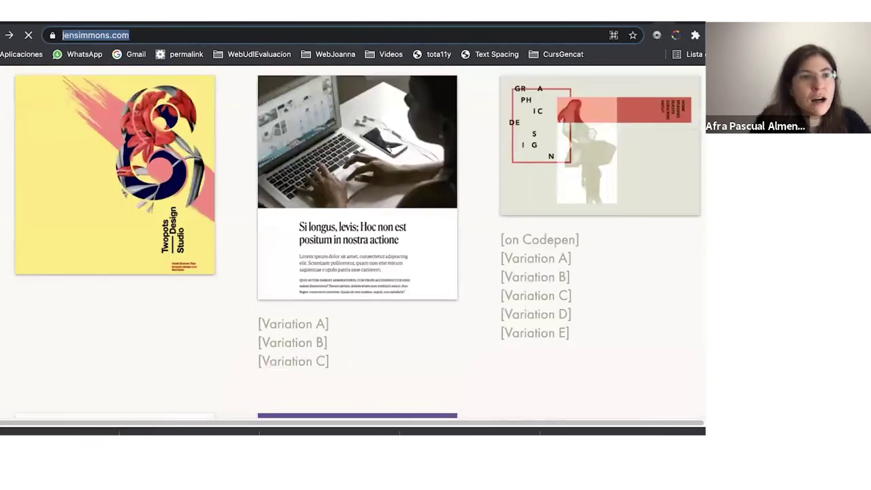
{"action": "scroll", "coordinate": [260, 236], "scroll_direction": "down", "scroll_amount": 4}
{"action": "scroll", "coordinate": [260, 235], "scroll_direction": "up", "scroll_amount": 4}
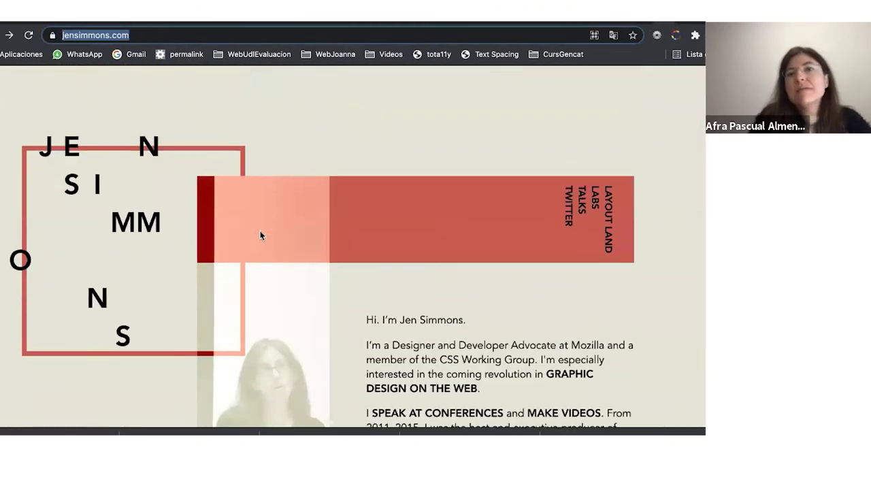
{"action": "left_click", "coordinate": [626, 25]}
{"action": "triple_click", "coordinate": [140, 213]}
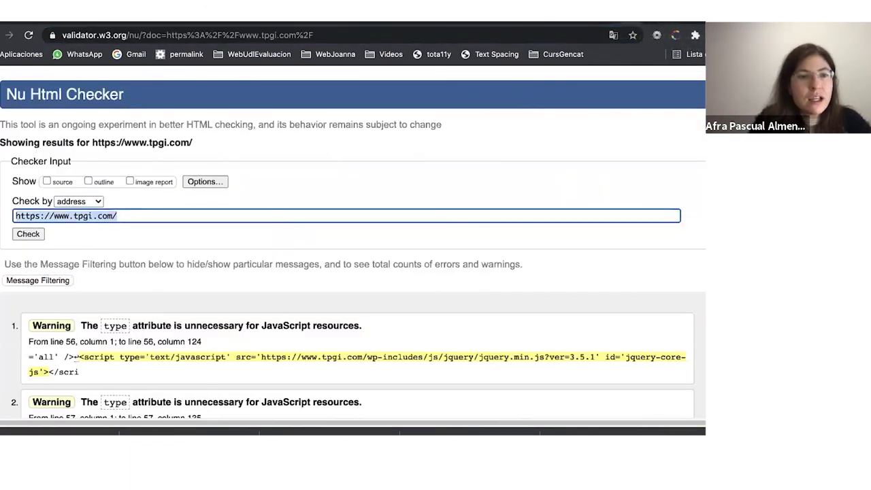
{"action": "type", "text": "https://jensimmons.com/"}
{"action": "key", "text": "Return"}
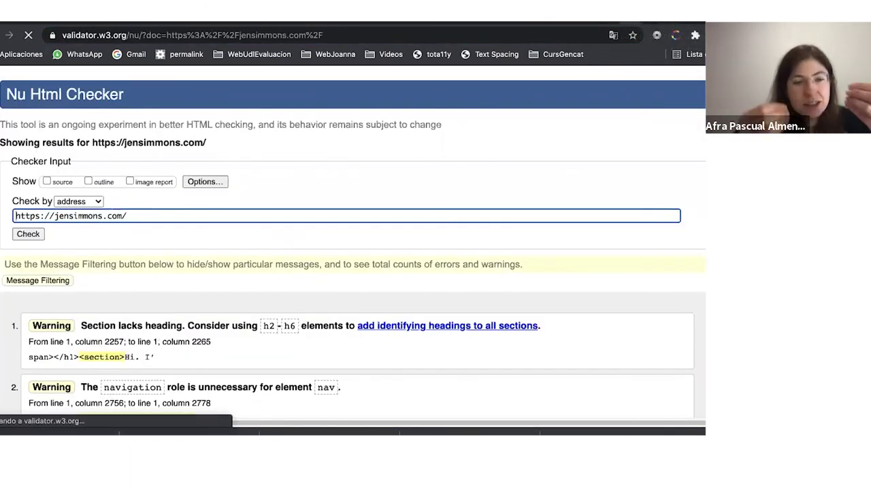
{"action": "scroll", "coordinate": [23, 251], "scroll_direction": "down", "scroll_amount": 1}
{"action": "scroll", "coordinate": [23, 255], "scroll_direction": "down", "scroll_amount": 4}
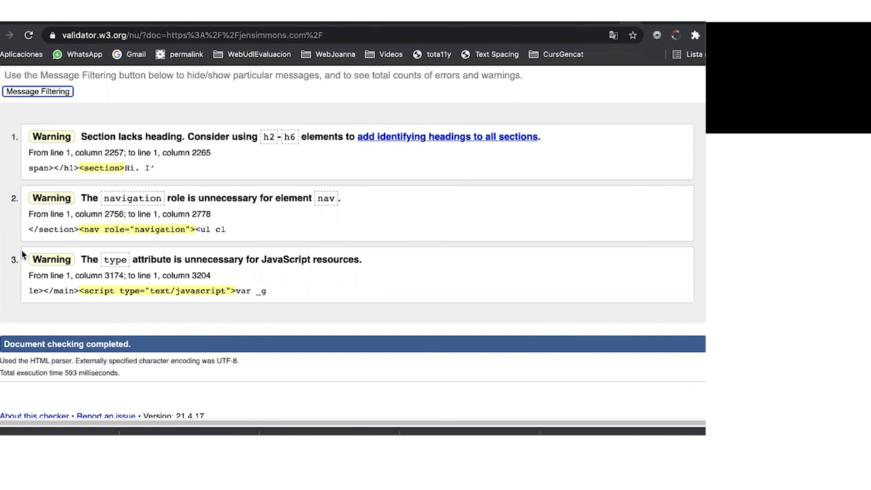
Switch to the PowerPoint presentation and go through the introduction slides up to the criterion 1.1.1 slide on image types
{"action": "key", "text": "super+Tab"}
{"action": "left_click", "coordinate": [124, 253]}
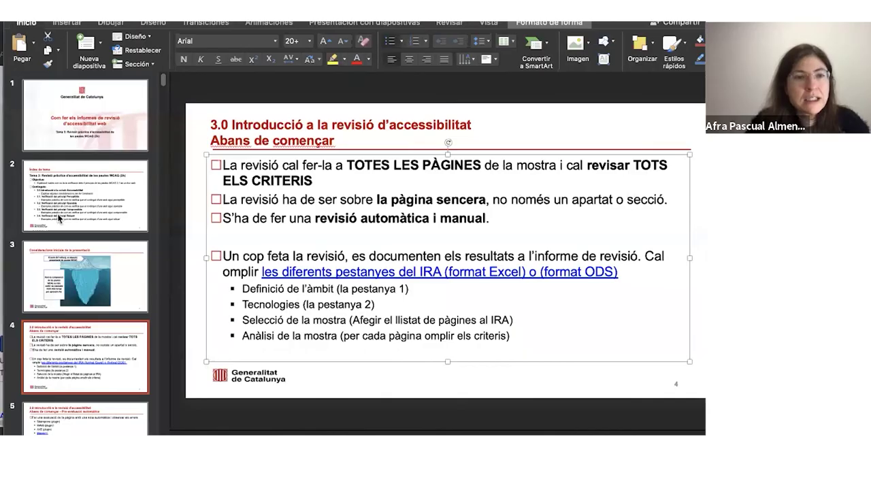
{"action": "left_click", "coordinate": [64, 275]}
{"action": "left_click", "coordinate": [66, 347]}
{"action": "key", "text": "Down"}
{"action": "key", "text": "Down"}
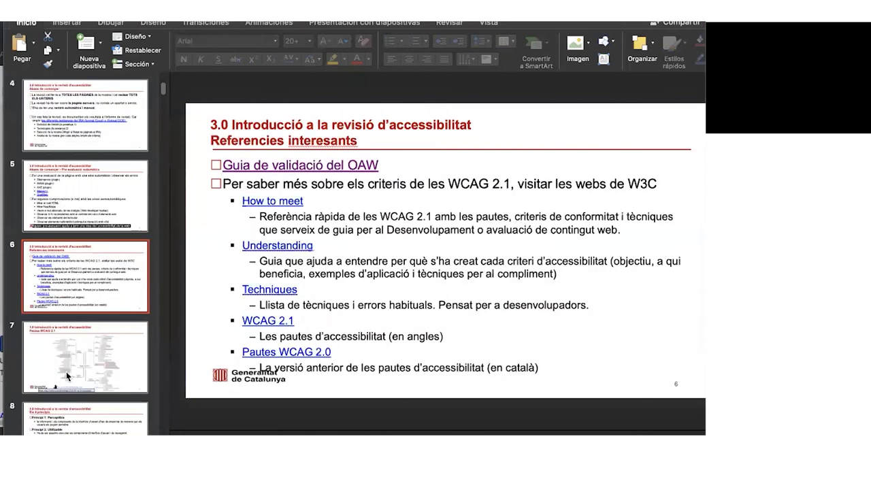
{"action": "left_click", "coordinate": [66, 372]}
{"action": "left_click", "coordinate": [59, 418]}
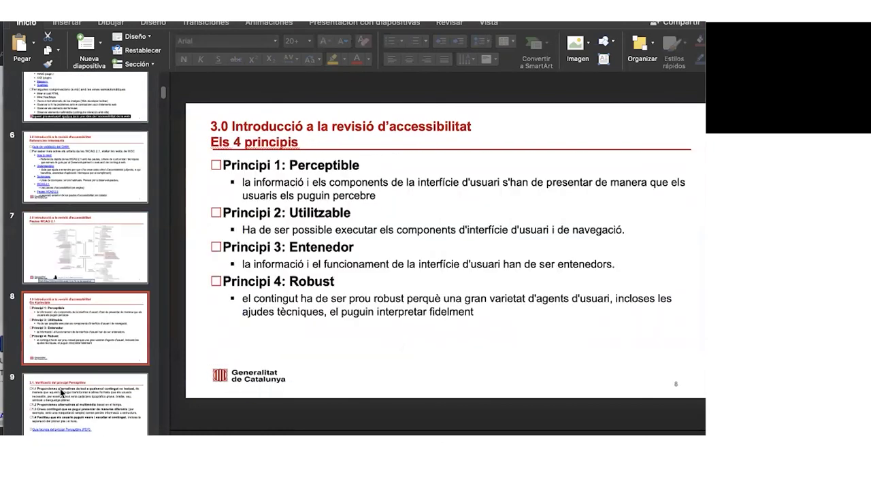
{"action": "left_click", "coordinate": [60, 388]}
{"action": "left_click", "coordinate": [60, 388]}
{"action": "left_click", "coordinate": [60, 387]}
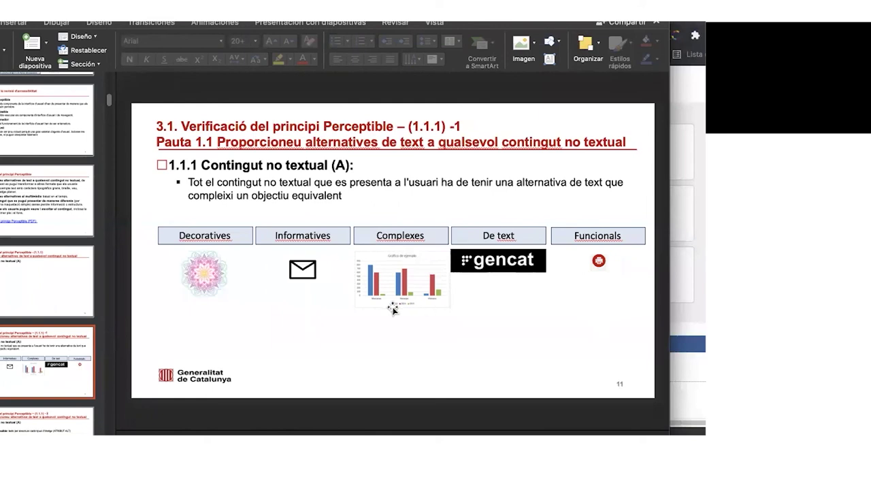
View the slides with alt text examples and the decision map, and return to slide 11 on image types
{"action": "left_click", "coordinate": [9, 427]}
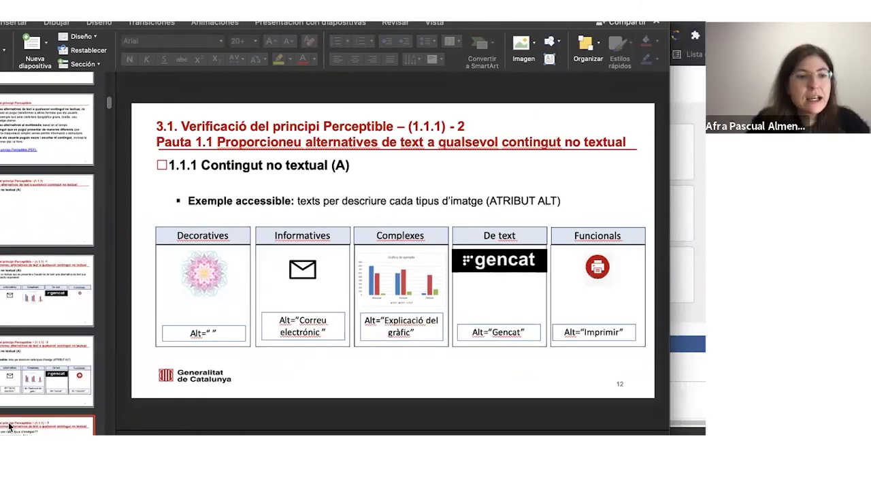
{"action": "left_click", "coordinate": [9, 429]}
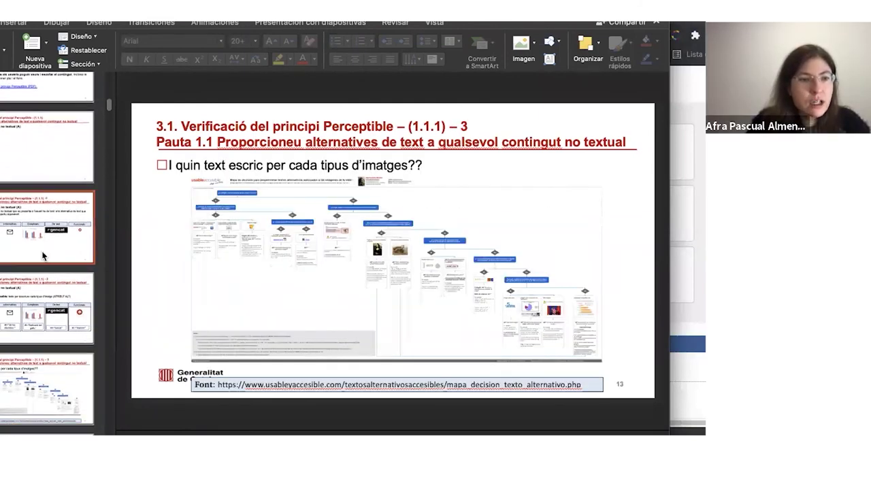
{"action": "left_click", "coordinate": [42, 256]}
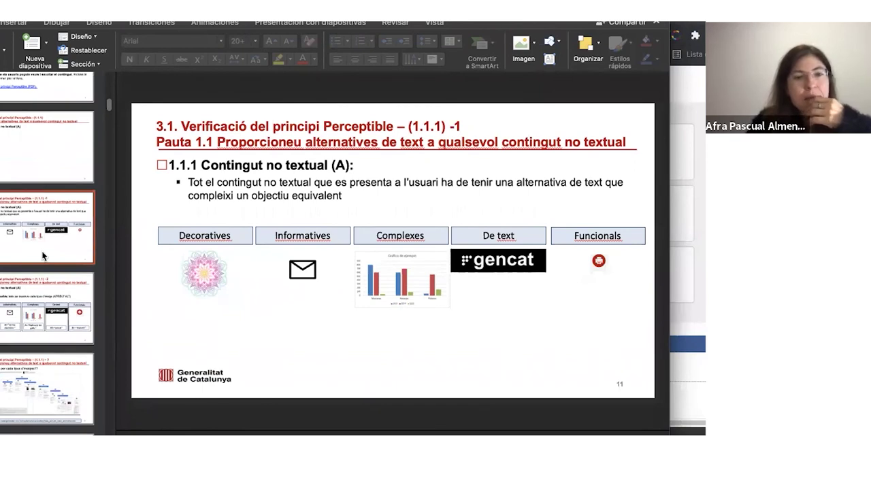
Switch to Google Chrome and load the gencat home page at web.gencat.cat/ca/inici
{"action": "key", "text": "super+Tab"}
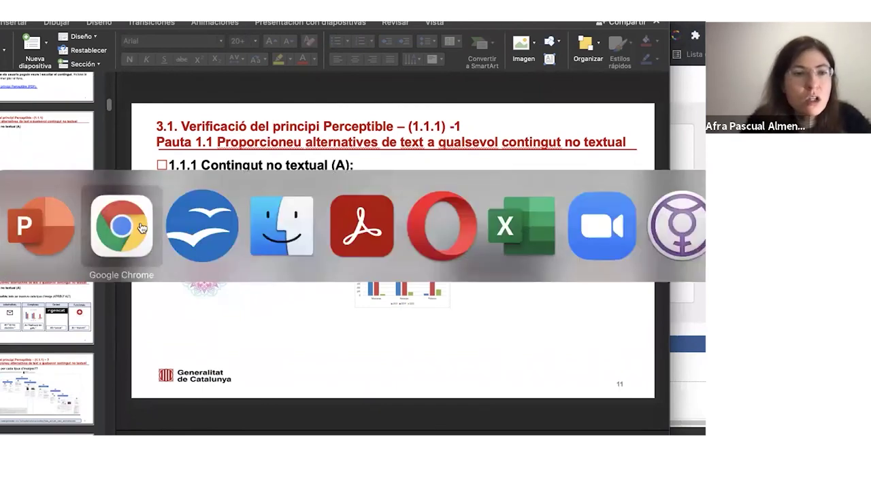
{"action": "key", "text": "ctrl+Tab"}
{"action": "left_click", "coordinate": [94, 38]}
{"action": "key", "text": "Return"}
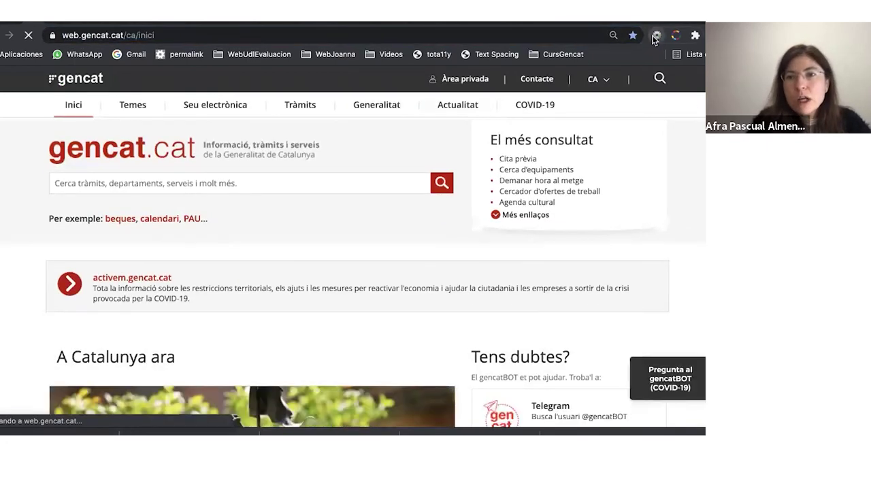
Display the alt attributes of the gencat home page's images with the Web Developer extension
{"action": "left_click", "coordinate": [656, 35]}
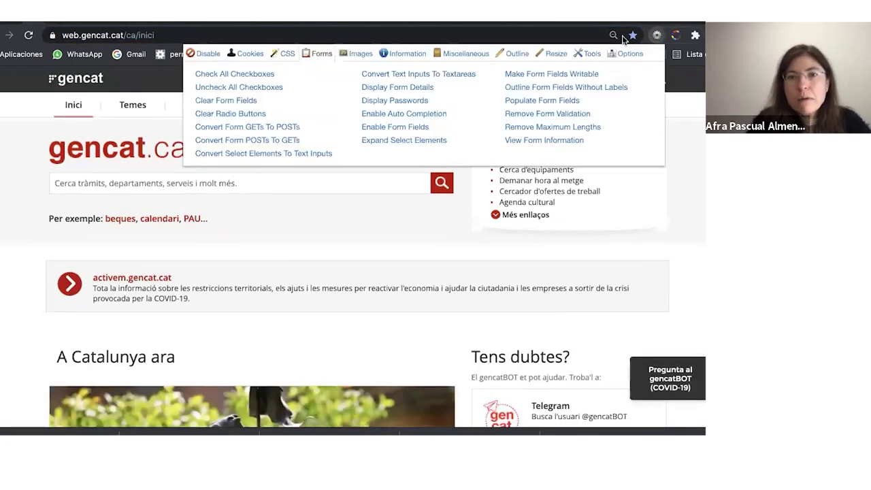
{"action": "left_click", "coordinate": [361, 54]}
{"action": "left_click", "coordinate": [221, 88]}
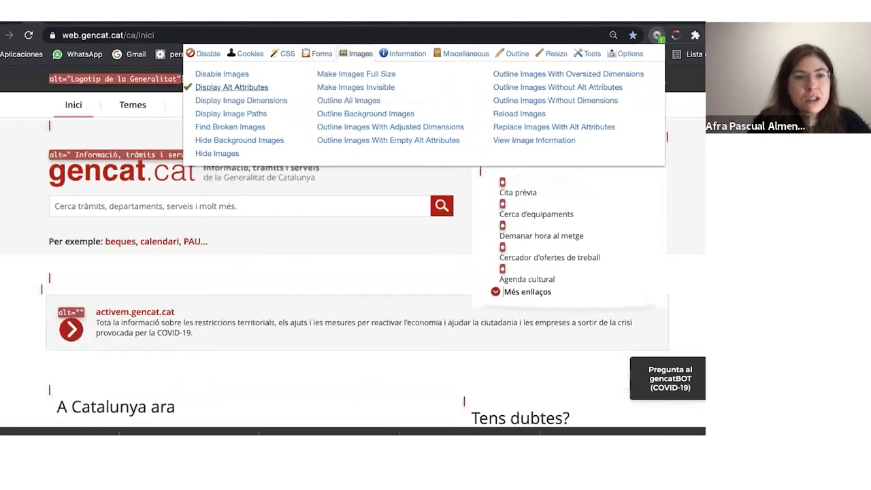
{"action": "left_click", "coordinate": [3, 230]}
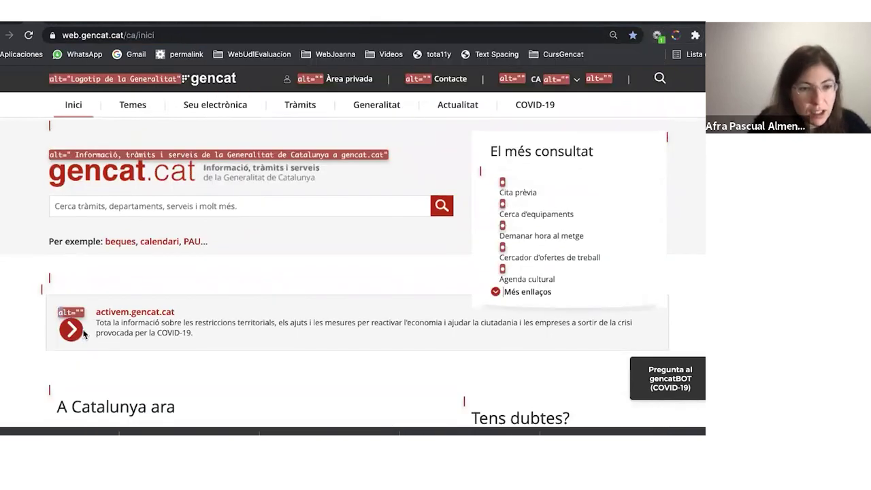
Inspect the arrow icon beside activem.gencat.cat in the developer tools, examine its alt attribute, and close the tools
{"action": "left_click_drag", "start_coordinate": [78, 329], "coordinate": [84, 333]}
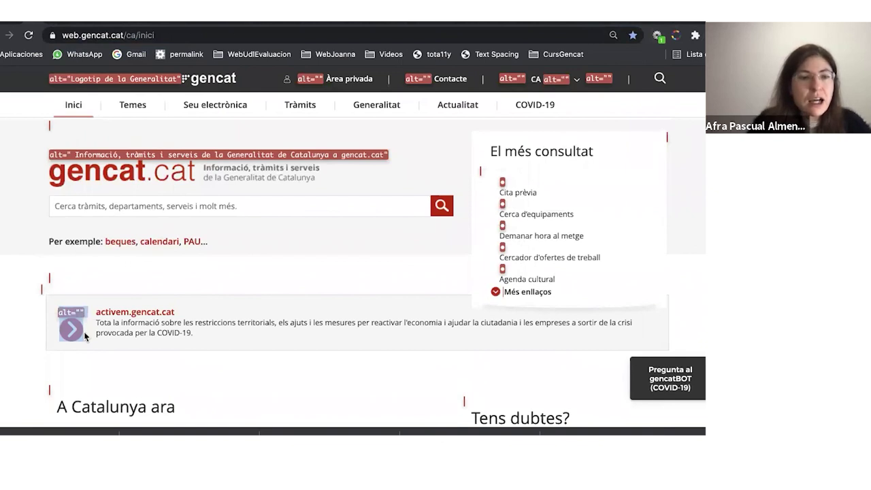
{"action": "key", "text": "super+alt+i"}
{"action": "key", "text": "super+shift+c"}
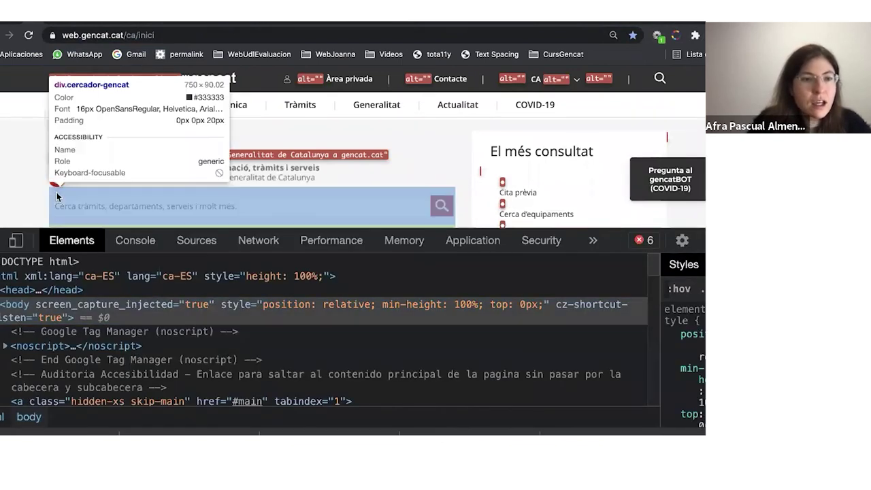
{"action": "scroll", "coordinate": [57, 194], "scroll_direction": "down", "scroll_amount": 5}
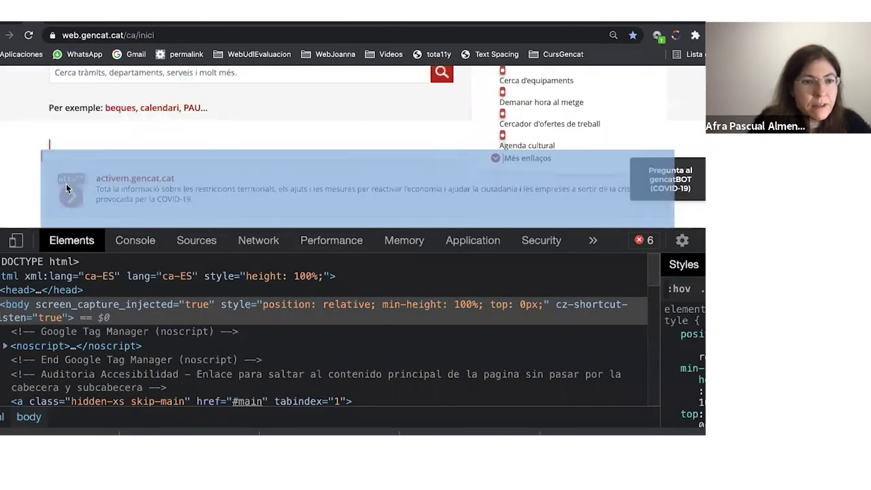
{"action": "left_click", "coordinate": [76, 196]}
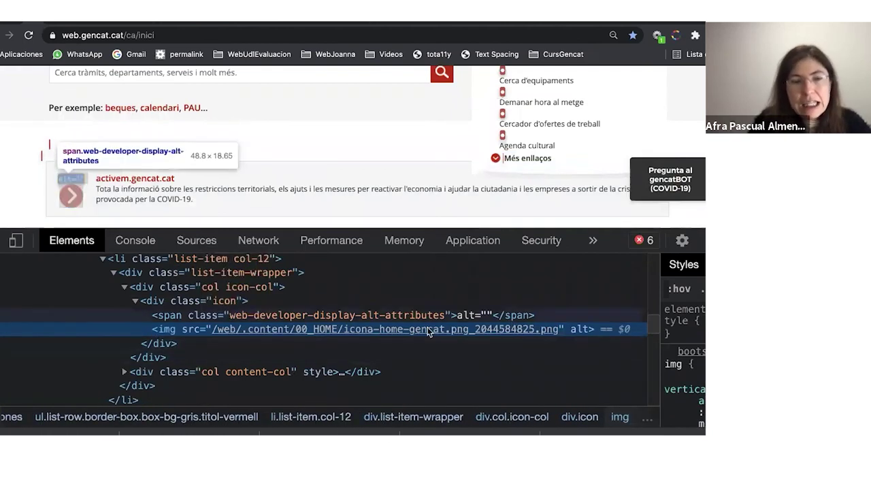
{"action": "mouse_move", "coordinate": [239, 333]}
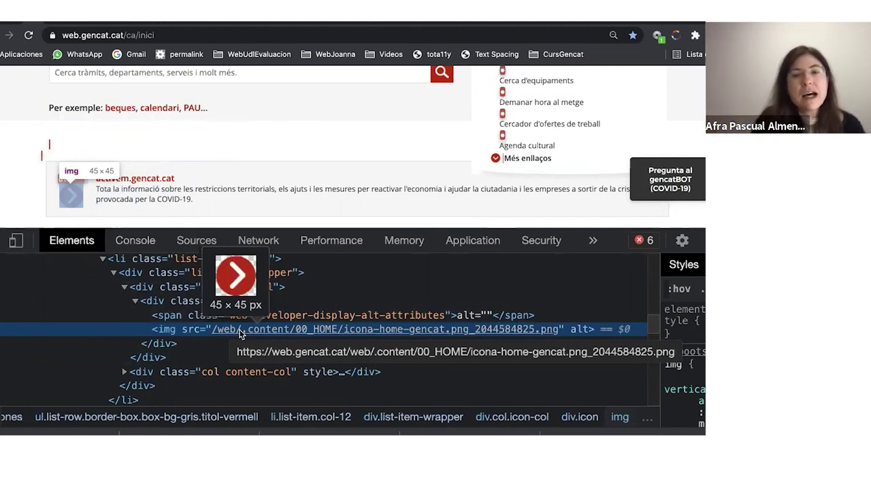
{"action": "key", "text": "super+alt+i"}
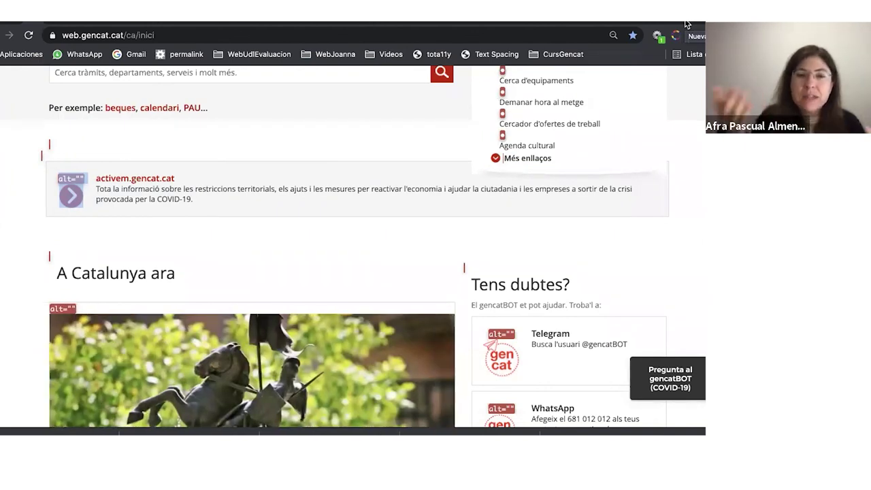
Search Google for "w3c images tutorial" in a new tab, open the W3C Images tutorial and select its address
{"action": "left_click", "coordinate": [685, 23]}
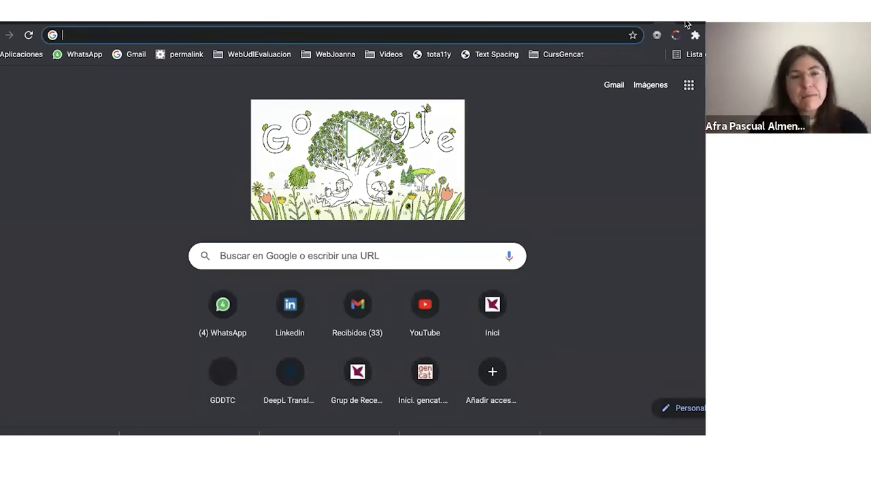
{"action": "left_click", "coordinate": [666, 21]}
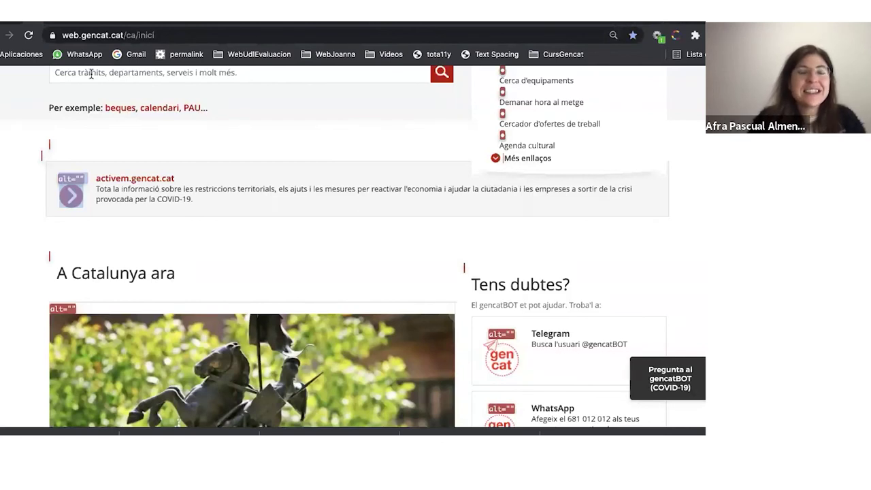
{"action": "key", "text": "ctrl+t"}
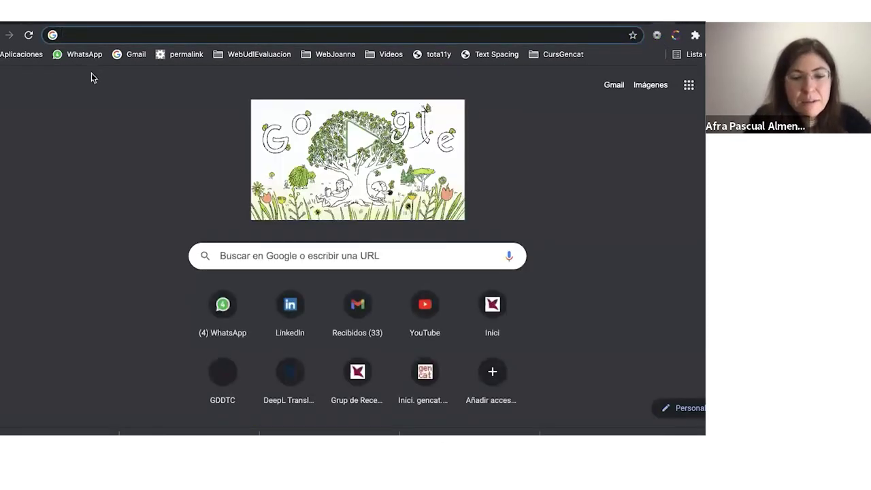
{"action": "type", "text": "w3c images"}
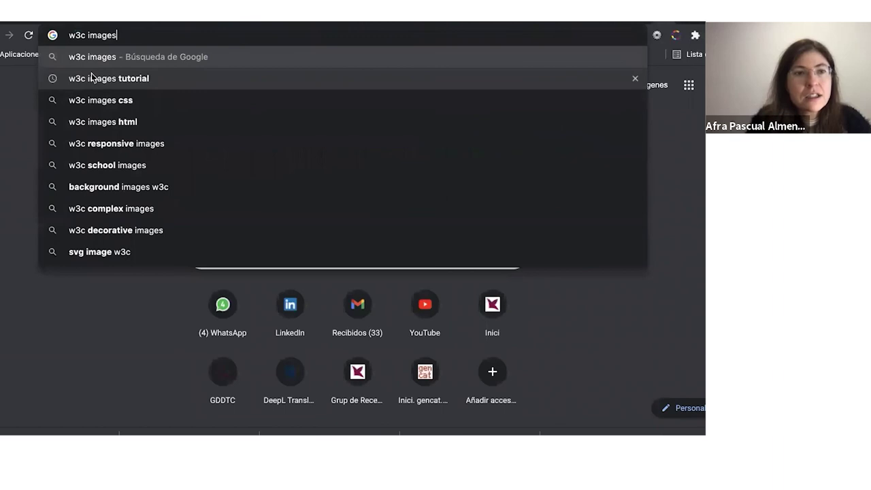
{"action": "left_click", "coordinate": [91, 77]}
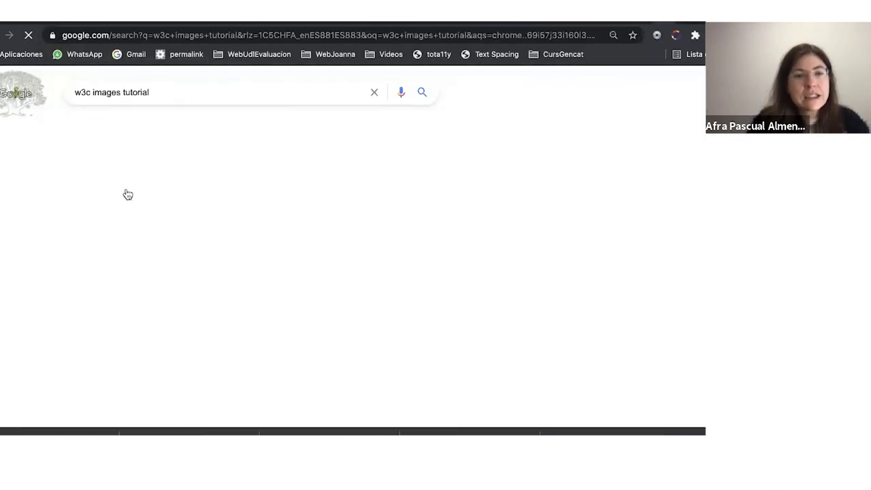
{"action": "left_click", "coordinate": [121, 187]}
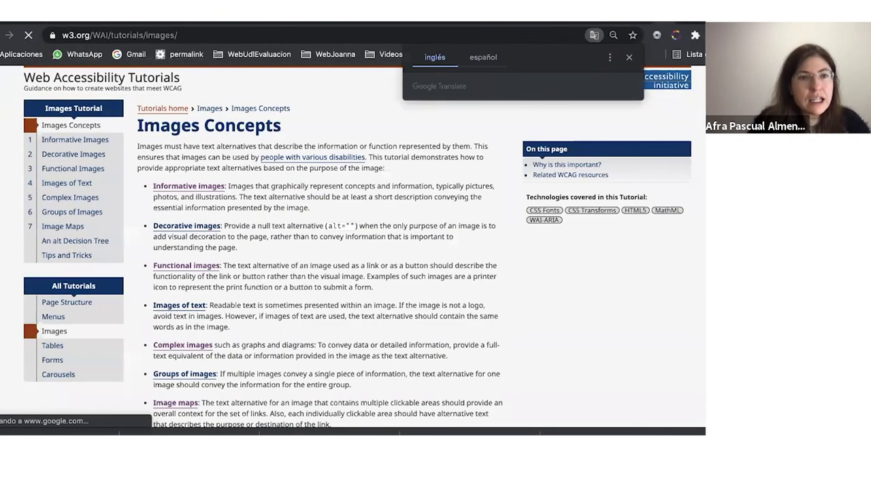
{"action": "left_click", "coordinate": [180, 34]}
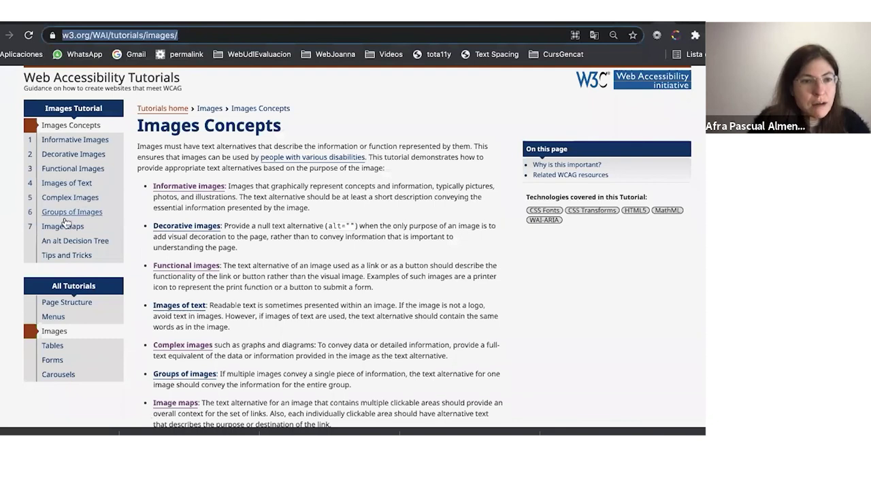
Open the tutorial's Decorative Images page and look through its four examples, code snippets and related WCAG resources
{"action": "left_click", "coordinate": [79, 158]}
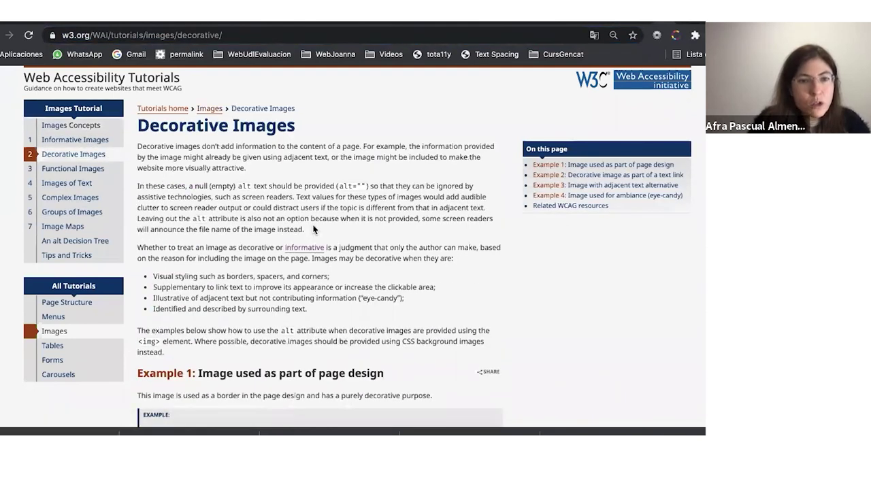
{"action": "scroll", "coordinate": [313, 227], "scroll_direction": "down", "scroll_amount": 5}
{"action": "scroll", "coordinate": [313, 229], "scroll_direction": "down", "scroll_amount": 1}
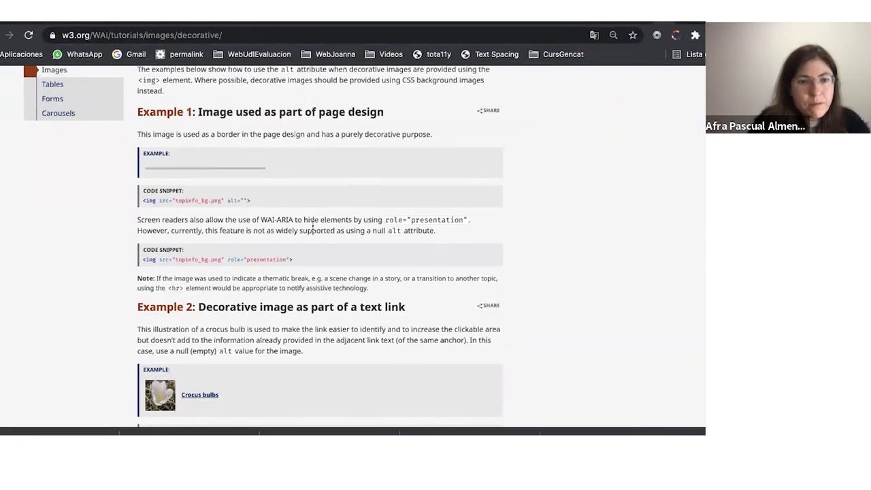
{"action": "scroll", "coordinate": [312, 230], "scroll_direction": "down", "scroll_amount": 2}
{"action": "scroll", "coordinate": [312, 229], "scroll_direction": "down", "scroll_amount": 3}
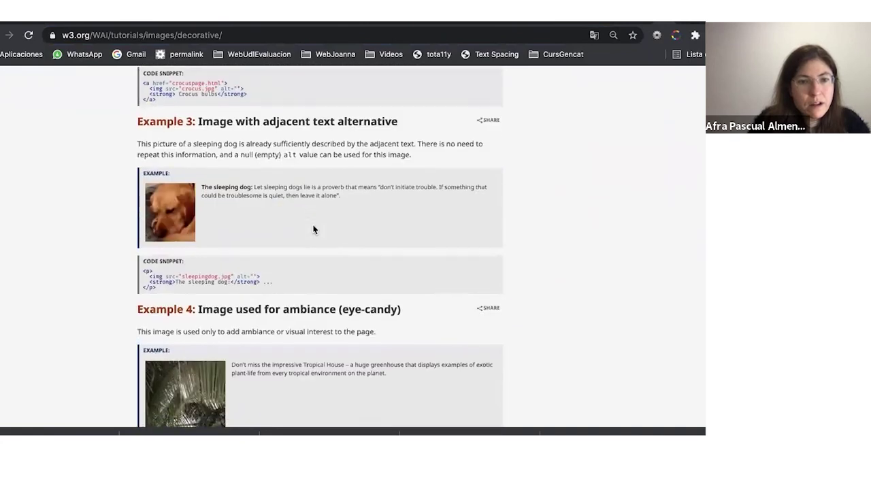
{"action": "scroll", "coordinate": [313, 229], "scroll_direction": "down", "scroll_amount": 2}
{"action": "scroll", "coordinate": [313, 230], "scroll_direction": "down", "scroll_amount": 3}
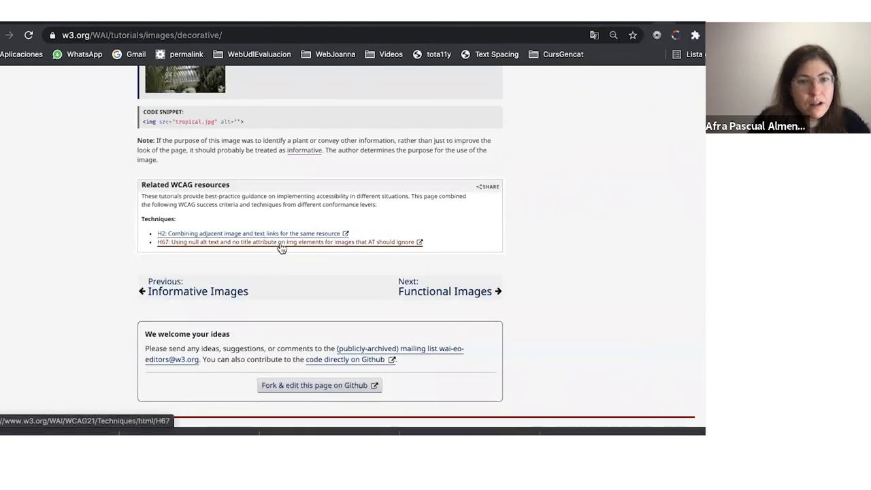
{"action": "scroll", "coordinate": [279, 248], "scroll_direction": "up", "scroll_amount": 1}
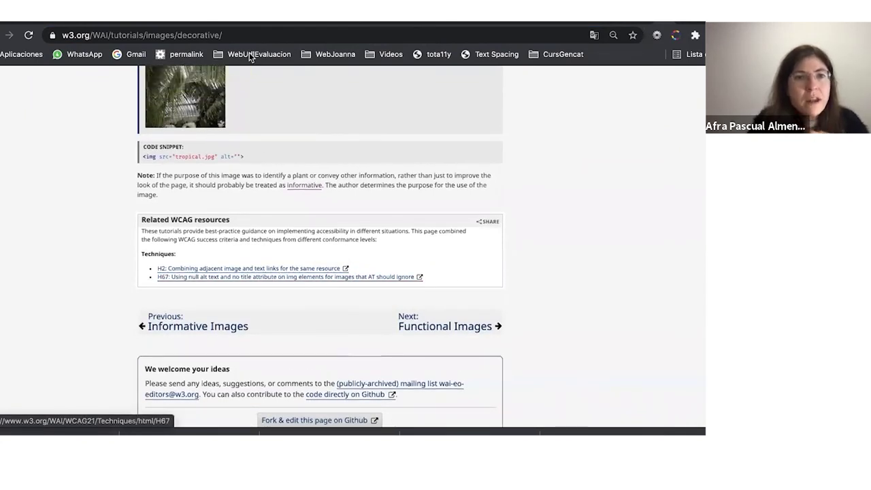
Select the address of the Decorative Images page, switch to another application and return to the browser
{"action": "left_click", "coordinate": [240, 31]}
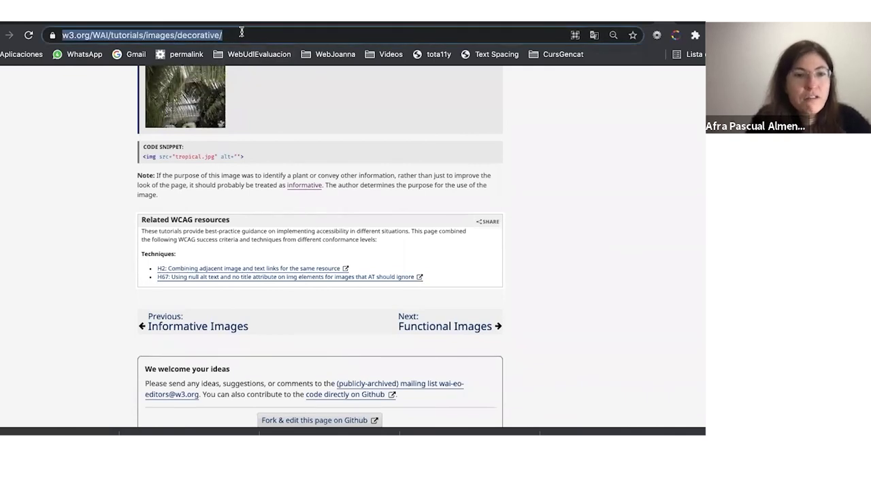
{"action": "key", "text": "super+Tab"}
{"action": "key", "text": "super+shift+Tab"}
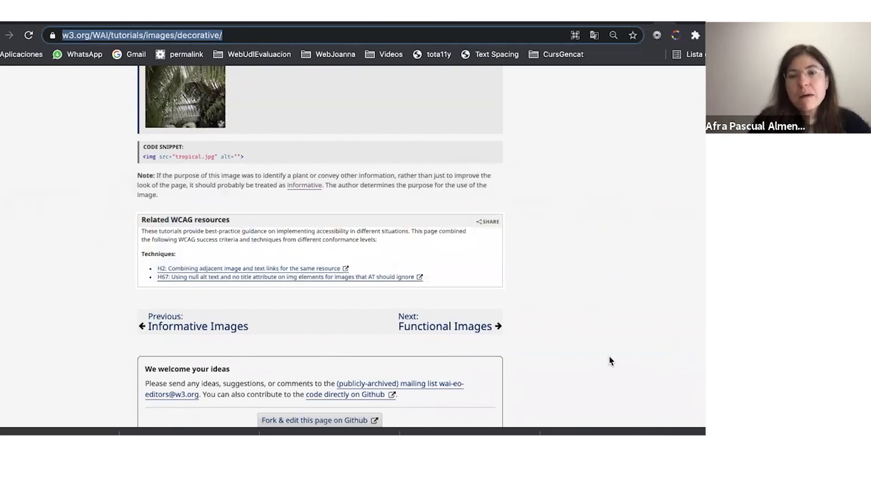
Look back through the decorative image examples and select the border image in Example 1 to point it out
{"action": "left_click", "coordinate": [62, 295]}
{"action": "scroll", "coordinate": [63, 295], "scroll_direction": "up", "scroll_amount": 2}
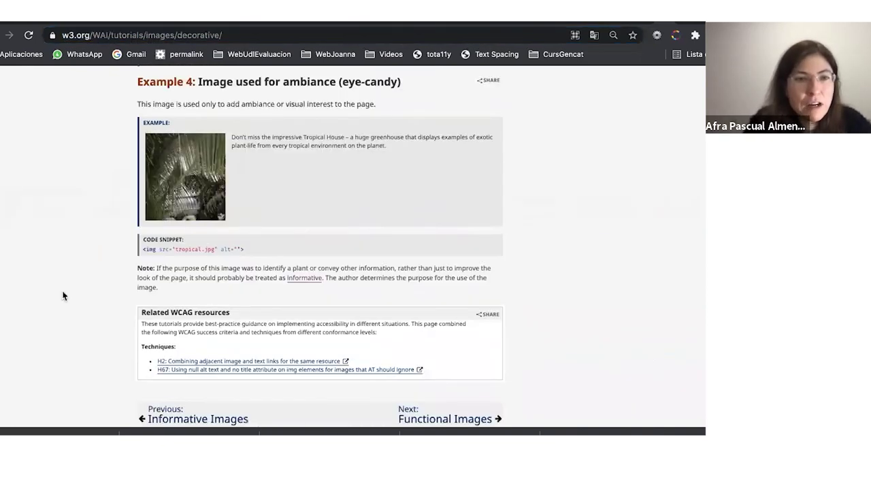
{"action": "scroll", "coordinate": [62, 295], "scroll_direction": "up", "scroll_amount": 1}
{"action": "scroll", "coordinate": [176, 197], "scroll_direction": "up", "scroll_amount": 10}
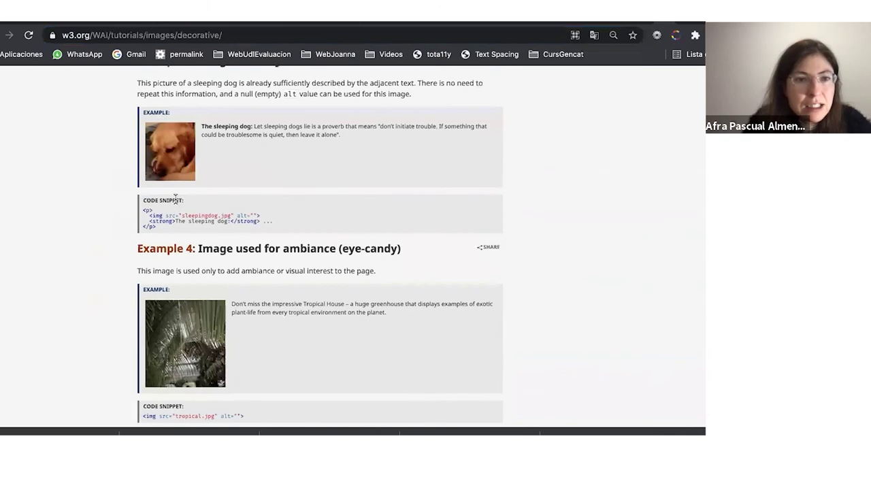
{"action": "scroll", "coordinate": [175, 198], "scroll_direction": "up", "scroll_amount": 3}
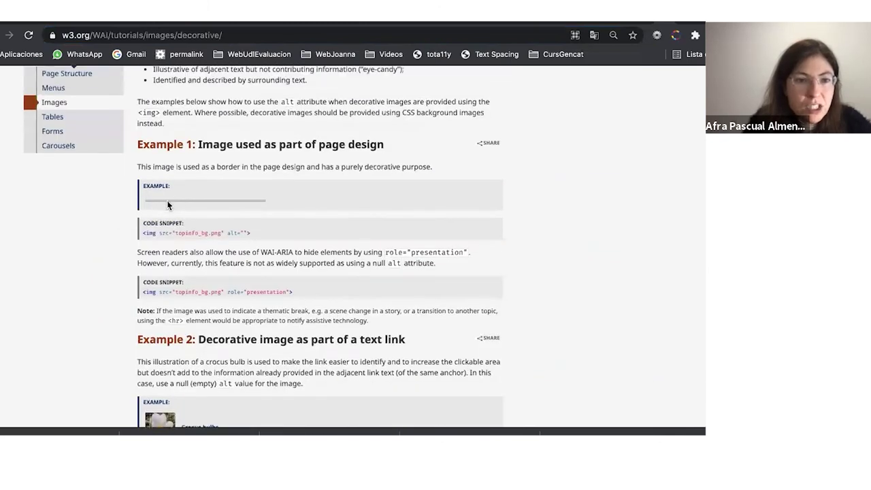
{"action": "left_click_drag", "start_coordinate": [216, 186], "coordinate": [257, 209]}
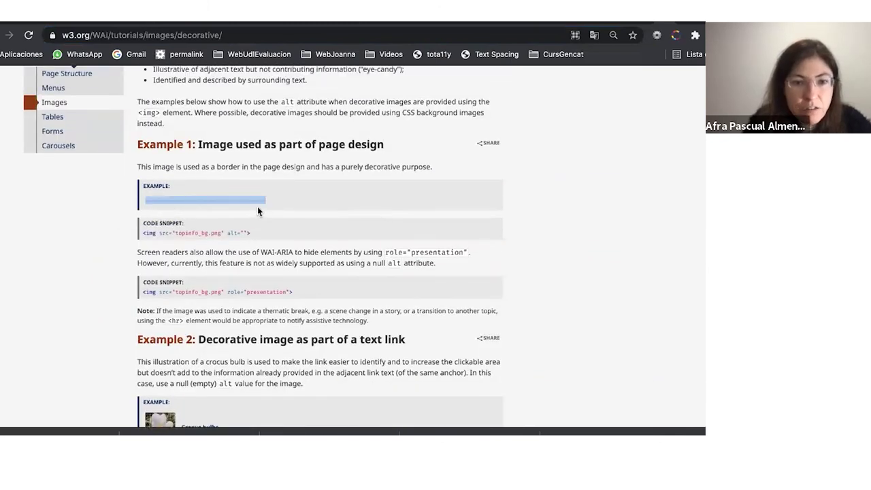
{"action": "scroll", "coordinate": [295, 300], "scroll_direction": "down", "scroll_amount": 1}
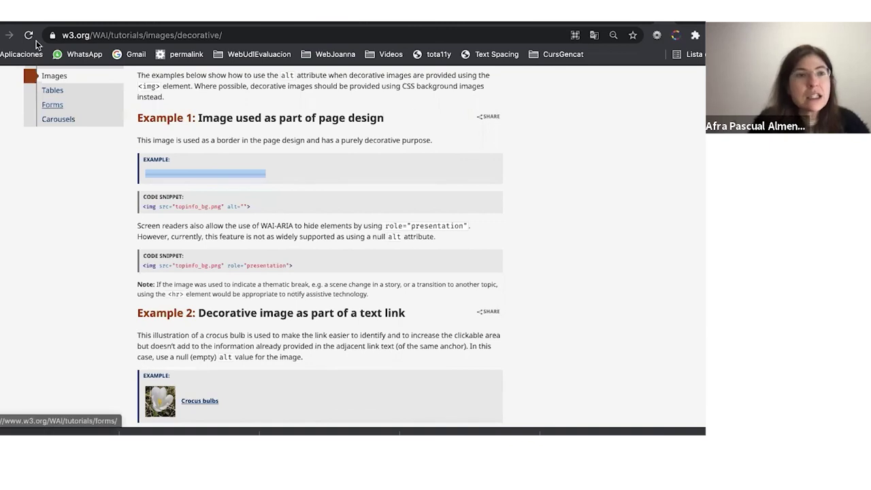
Switch to the OpenOffice report Informe Revision Accesibilidad_GenCat_a.ods and highlight the 1.1.1 Contenido no textual list of pages and results
{"action": "key", "text": "ctrl+Tab"}
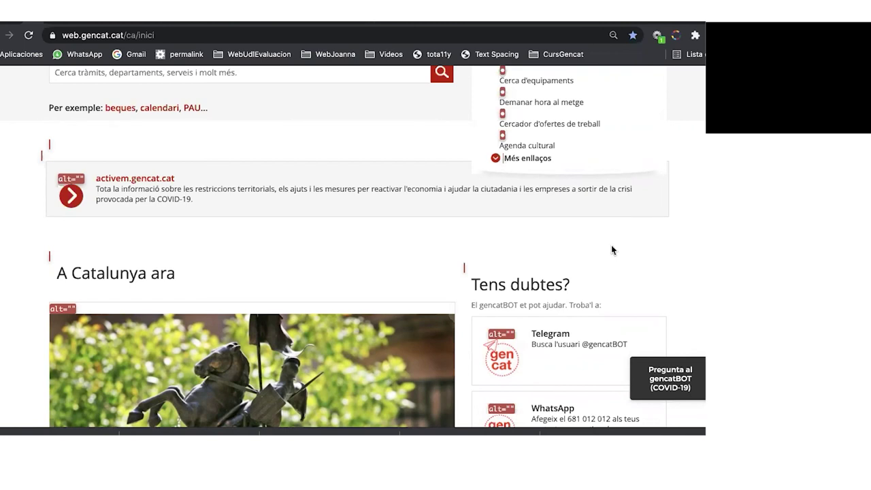
{"action": "key", "text": "super+Tab"}
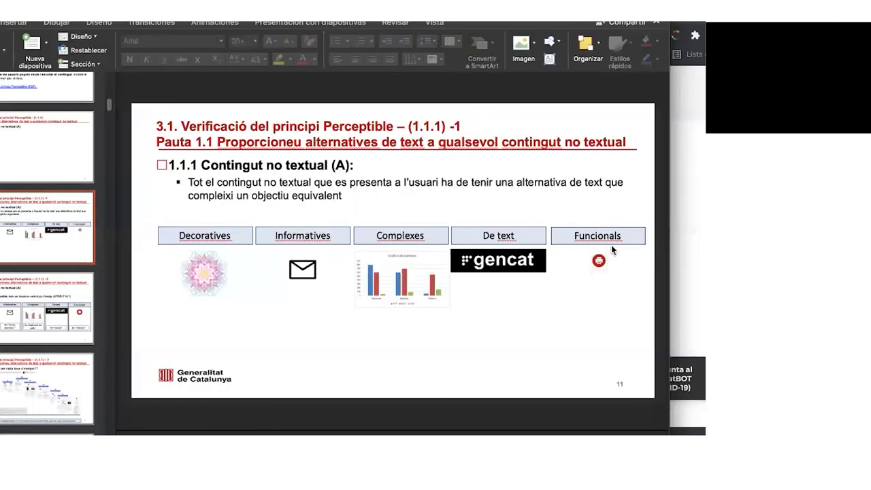
{"action": "key", "text": "super+Tab"}
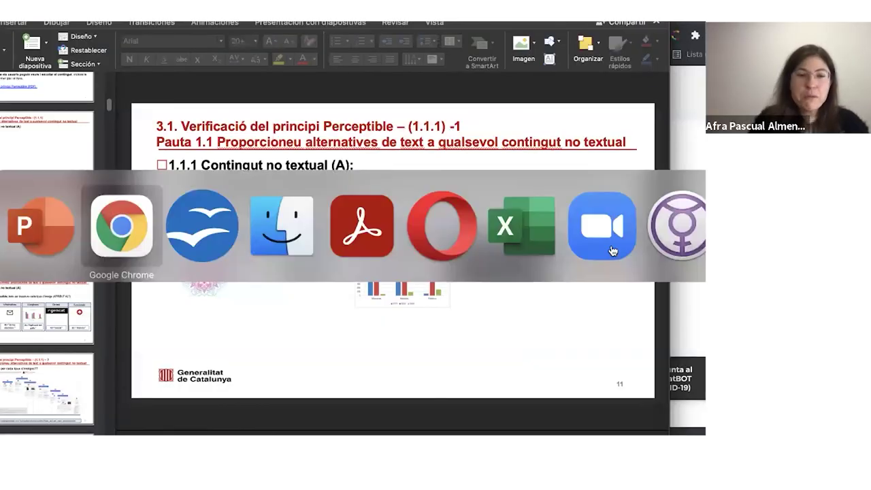
{"action": "left_click", "coordinate": [204, 227]}
{"action": "key", "text": "super+s"}
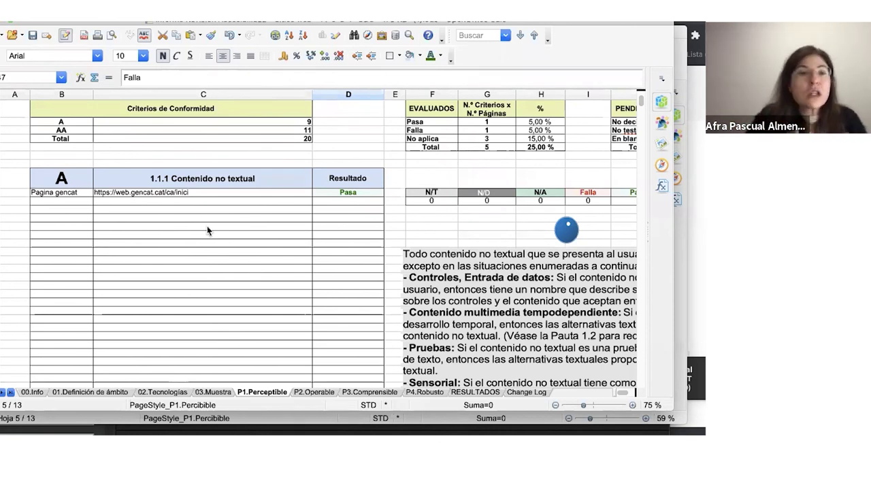
{"action": "left_click_drag", "start_coordinate": [61, 178], "coordinate": [342, 303]}
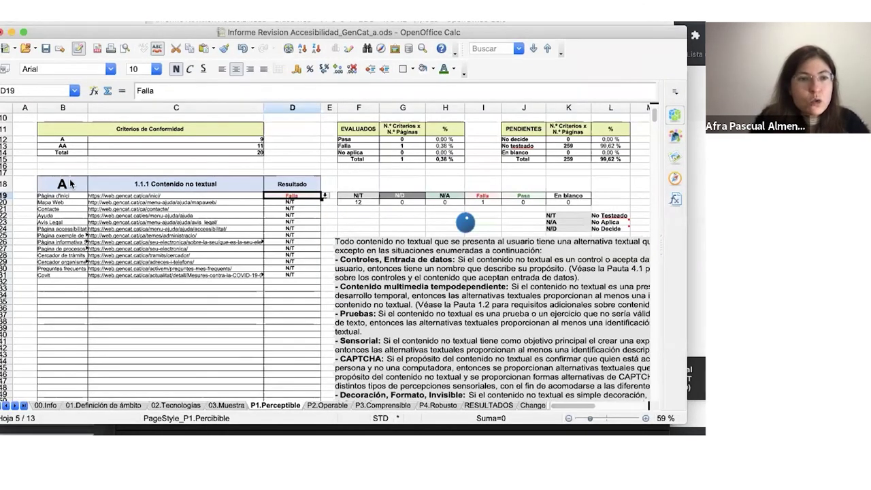
{"action": "left_click_drag", "start_coordinate": [70, 184], "coordinate": [292, 269]}
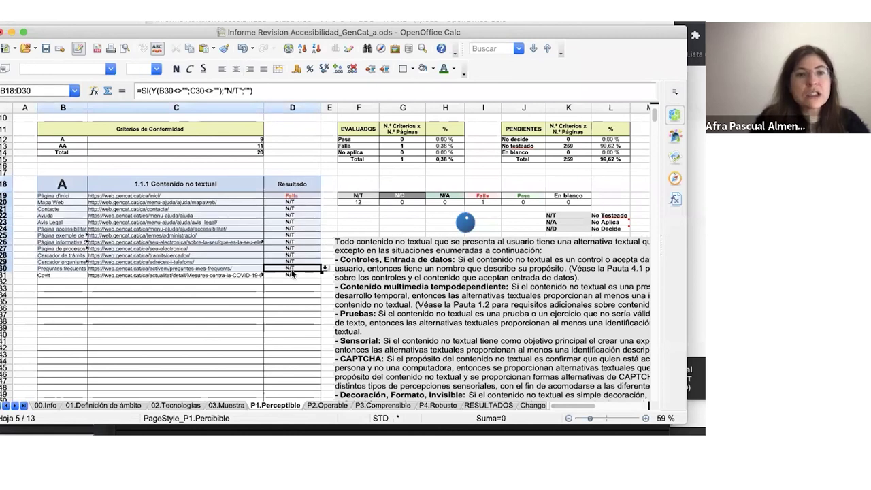
{"action": "left_click", "coordinate": [213, 197]}
Return to Chrome, bring up the French diplocat.cat home page and display the alt attributes of its images
{"action": "key", "text": "super+Tab"}
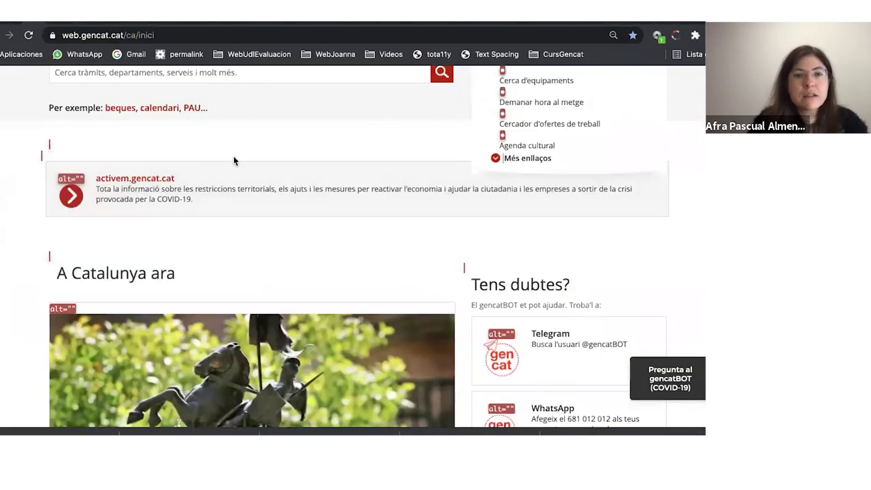
{"action": "scroll", "coordinate": [233, 161], "scroll_direction": "down", "scroll_amount": 2}
{"action": "key", "text": "super+Tab"}
{"action": "key", "text": "super+Tab"}
{"action": "left_click", "coordinate": [58, 22]}
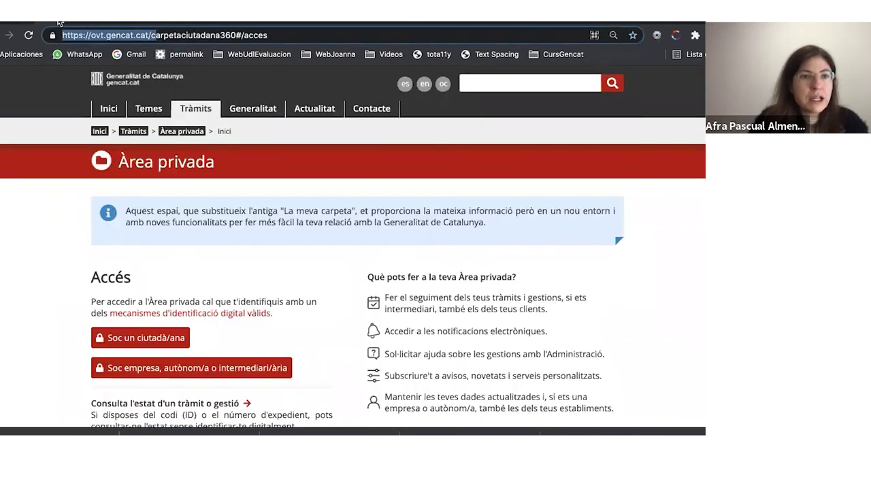
{"action": "left_click", "coordinate": [65, 23]}
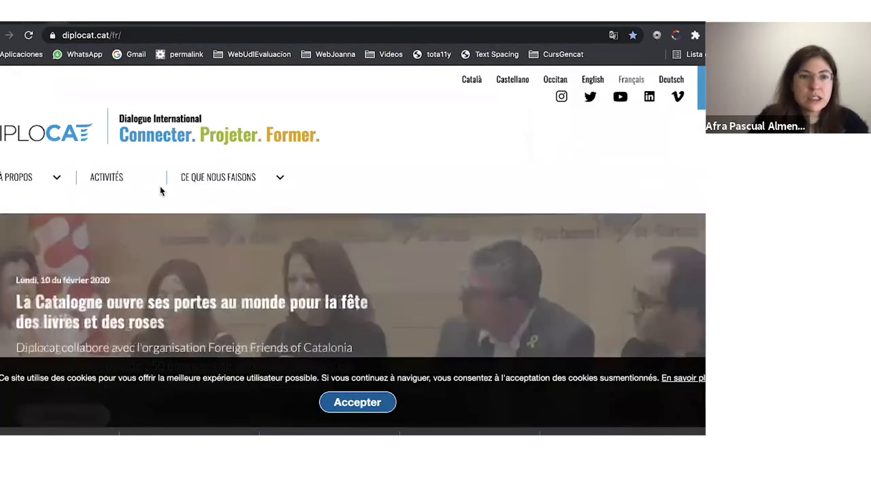
{"action": "left_click", "coordinate": [655, 35]}
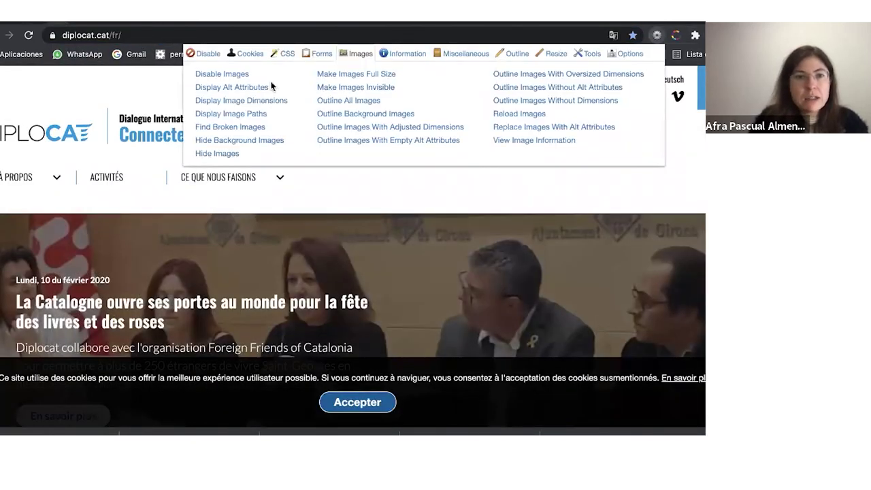
{"action": "left_click", "coordinate": [263, 87]}
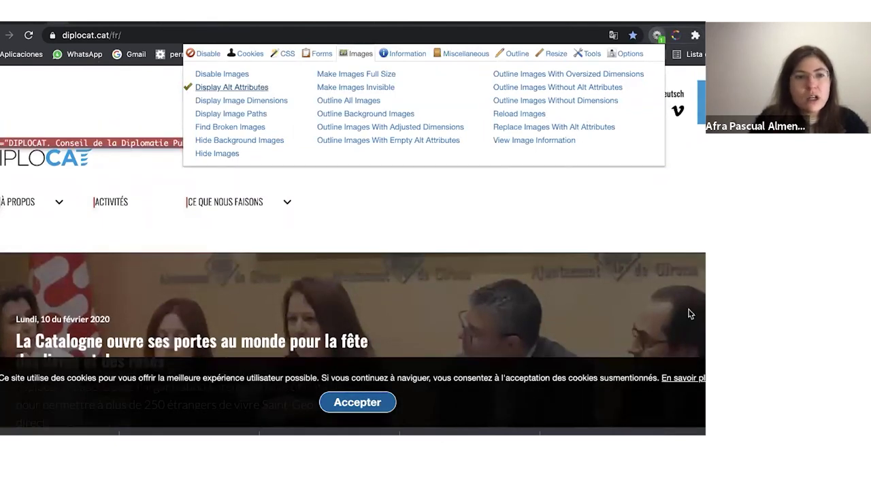
Examine the displayed alt texts down the Diplocat page, including the member logos, publication banners and news photos
{"action": "left_click", "coordinate": [462, 251]}
{"action": "scroll", "coordinate": [463, 252], "scroll_direction": "down", "scroll_amount": 2}
{"action": "scroll", "coordinate": [462, 252], "scroll_direction": "down", "scroll_amount": 10}
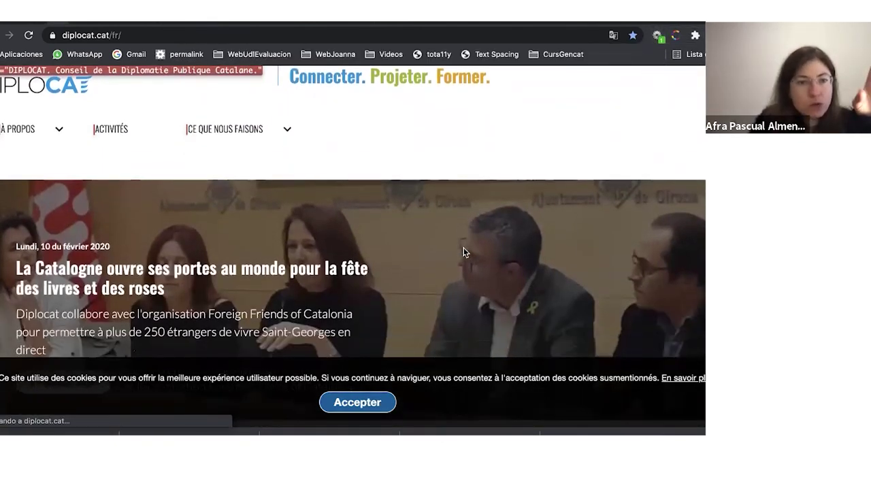
{"action": "scroll", "coordinate": [464, 253], "scroll_direction": "down", "scroll_amount": 10}
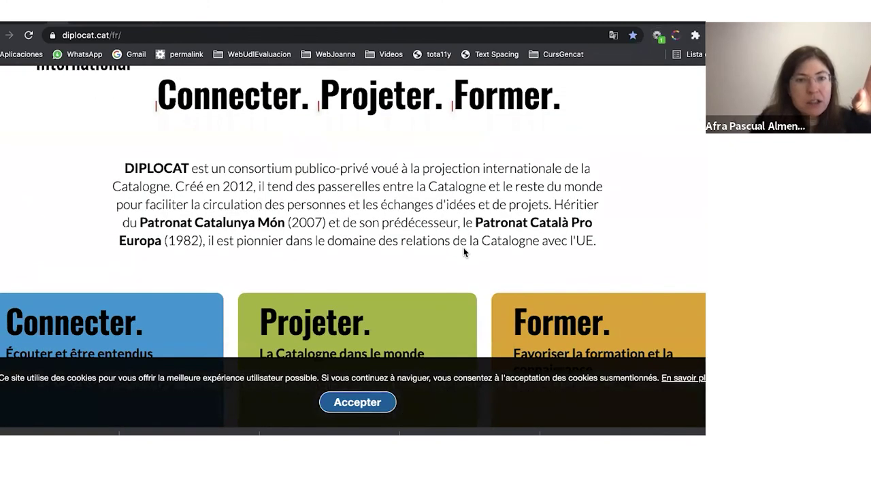
{"action": "scroll", "coordinate": [464, 252], "scroll_direction": "down", "scroll_amount": 5}
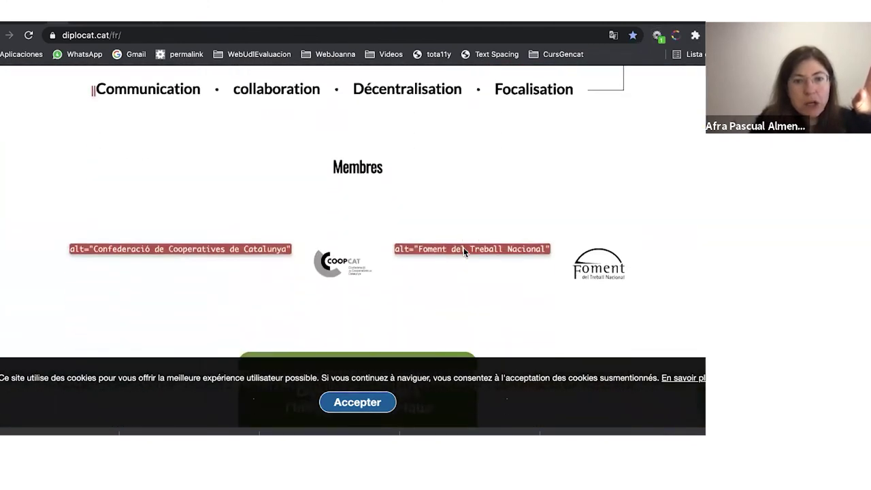
{"action": "scroll", "coordinate": [464, 253], "scroll_direction": "down", "scroll_amount": 10}
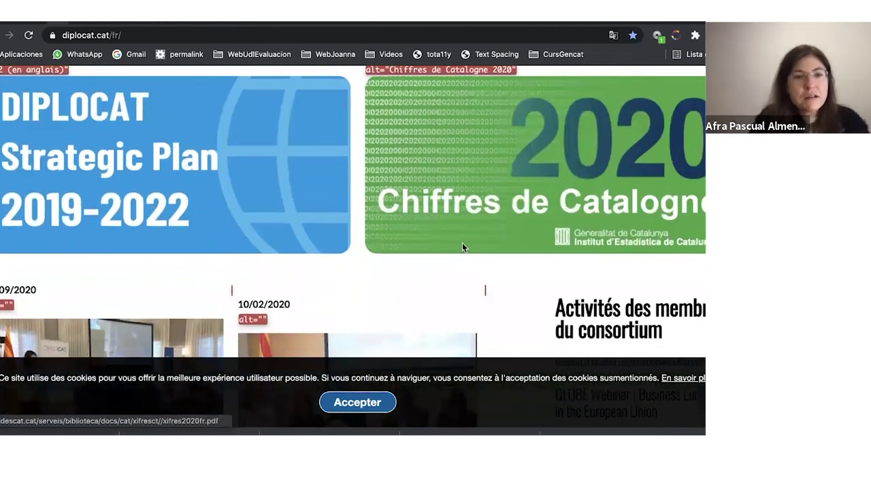
Switch to the OpenOffice report and highlight cells B18:D36 of the 1.1.1 Contenido no textual table
{"action": "key", "text": "super+Tab"}
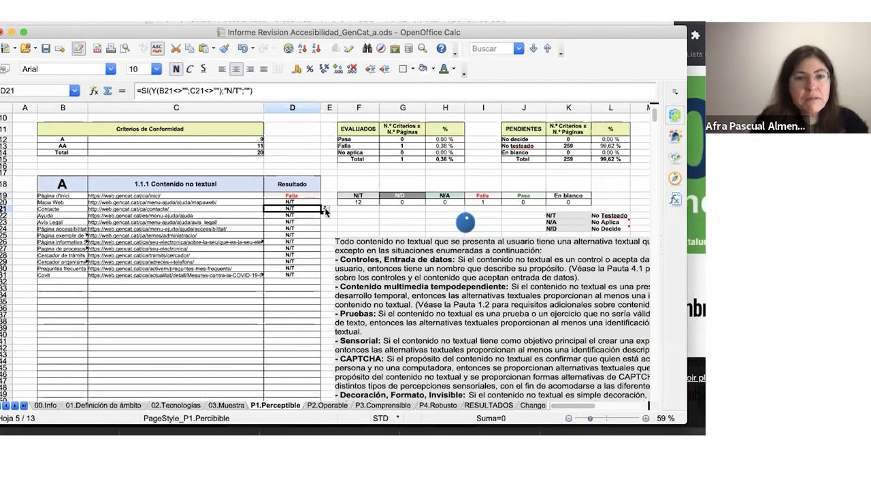
{"action": "left_click", "coordinate": [325, 208]}
{"action": "left_click", "coordinate": [322, 185]}
{"action": "left_click_drag", "start_coordinate": [55, 190], "coordinate": [297, 312]}
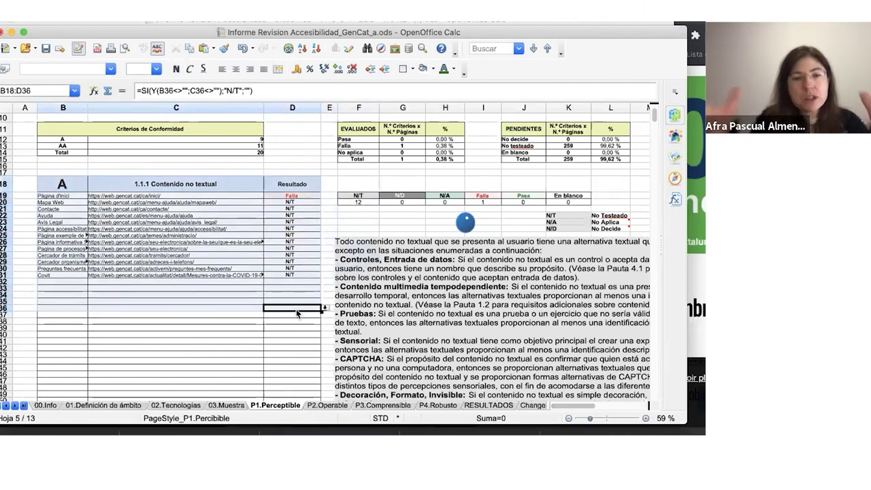
Switch through Chrome to the PowerPoint presentation and show its title slide, "Com fer els informes de revisió d'accessibilitat web"
{"action": "key", "text": "super+Tab"}
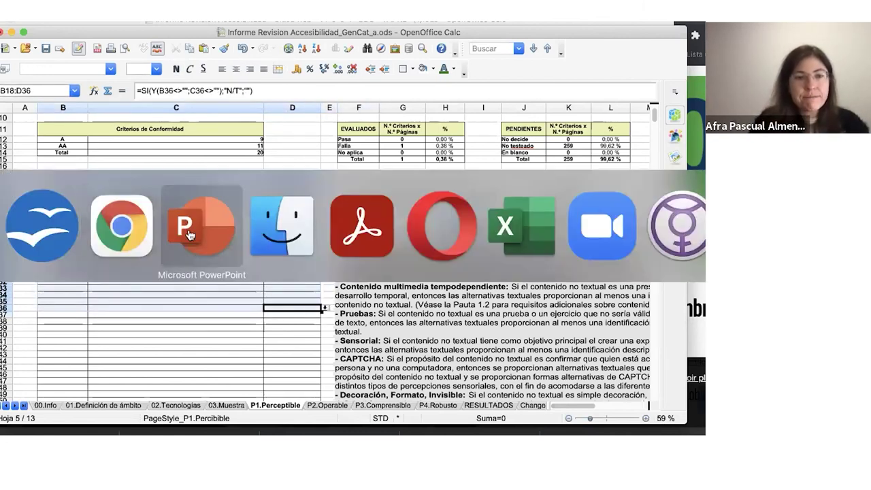
{"action": "left_click", "coordinate": [104, 239]}
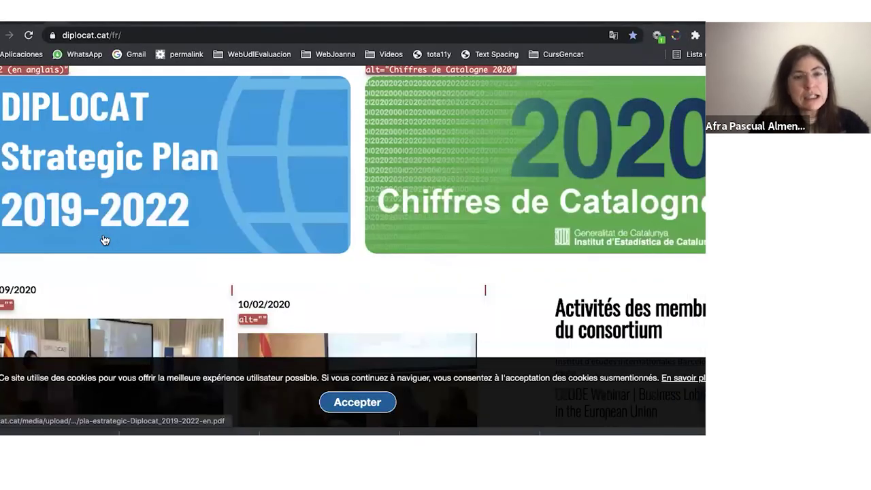
{"action": "key", "text": "super+Tab"}
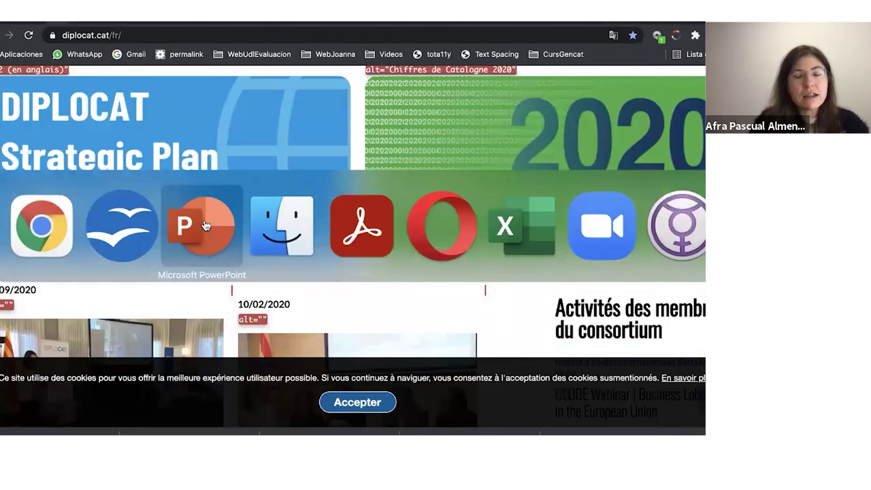
{"action": "left_click", "coordinate": [204, 224]}
{"action": "scroll", "coordinate": [49, 150], "scroll_direction": "down", "scroll_amount": 5}
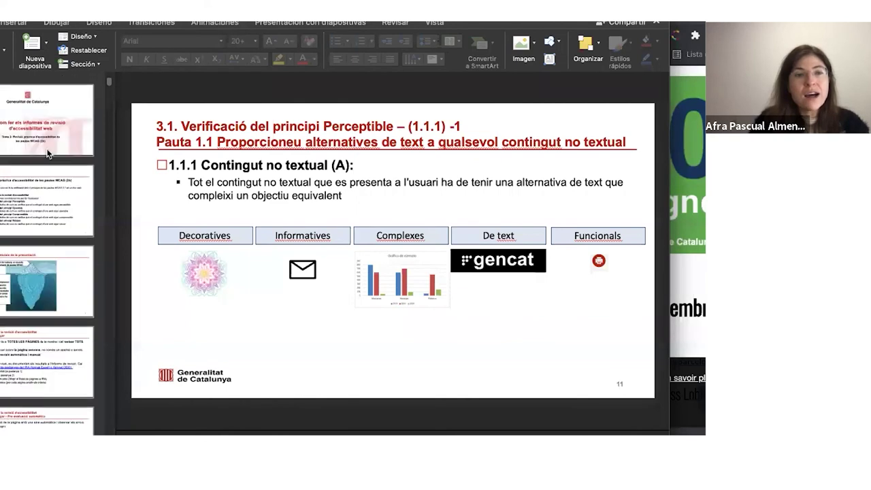
{"action": "left_click", "coordinate": [48, 136]}
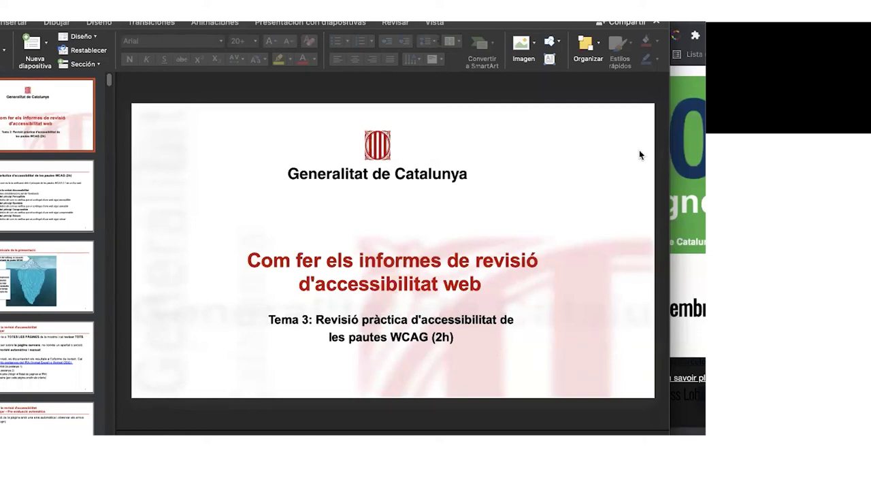
Switch to Chrome and on to the OpenOffice report to view its 1.1.1 results table again
{"action": "key", "text": "super+Tab"}
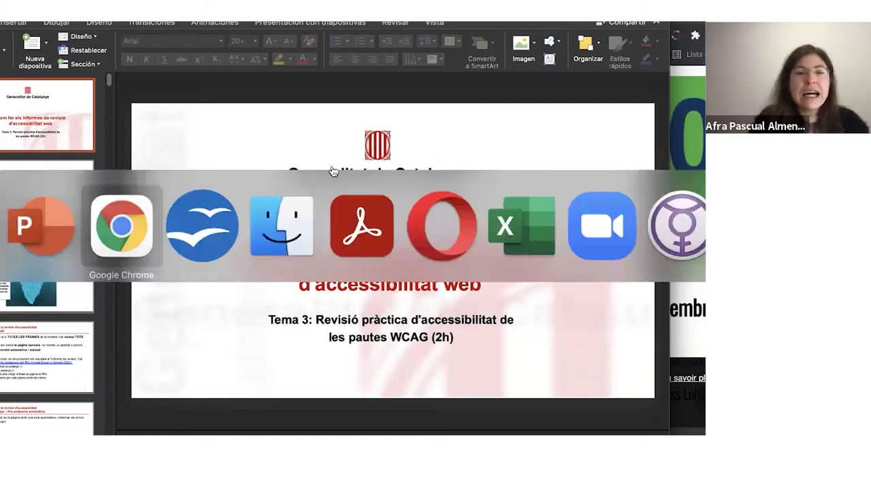
{"action": "left_click", "coordinate": [133, 243]}
{"action": "key", "text": "super+Tab"}
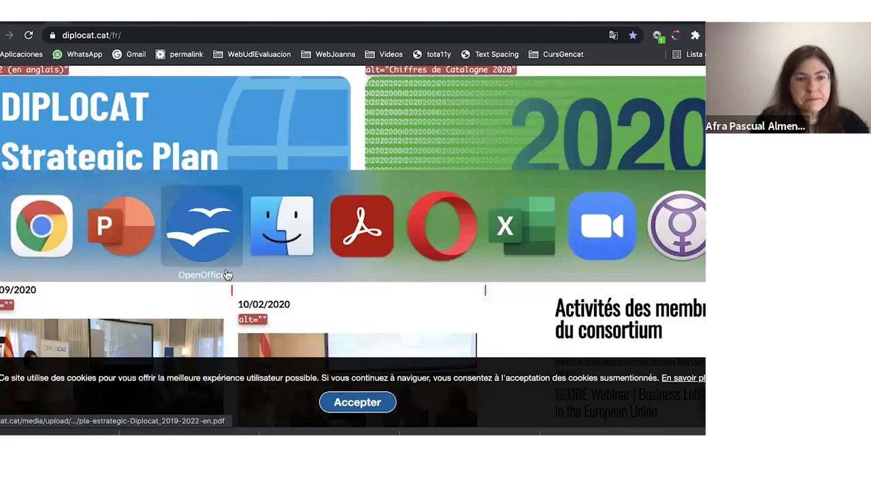
{"action": "left_click", "coordinate": [202, 258]}
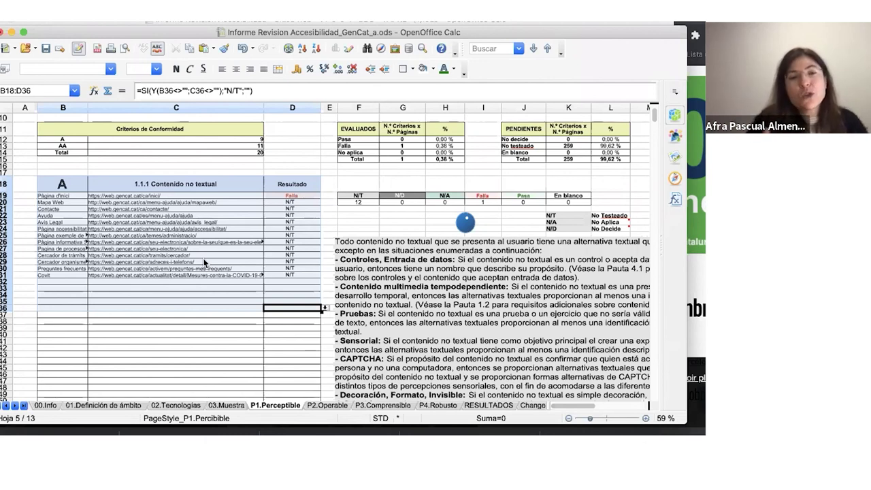
Switch back to Chrome and bring up the Consultoria i Gestió page of Consorci de Salut i Social de Catalunya
{"action": "key", "text": "super+Tab"}
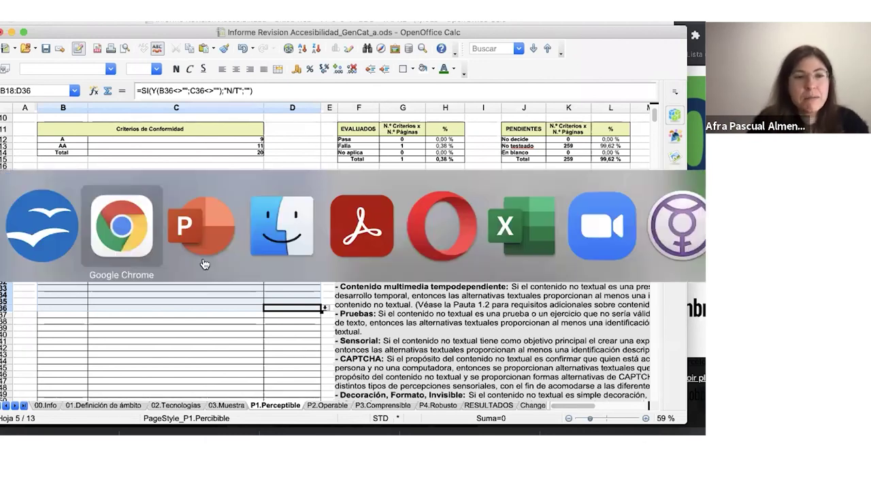
{"action": "left_click", "coordinate": [132, 238]}
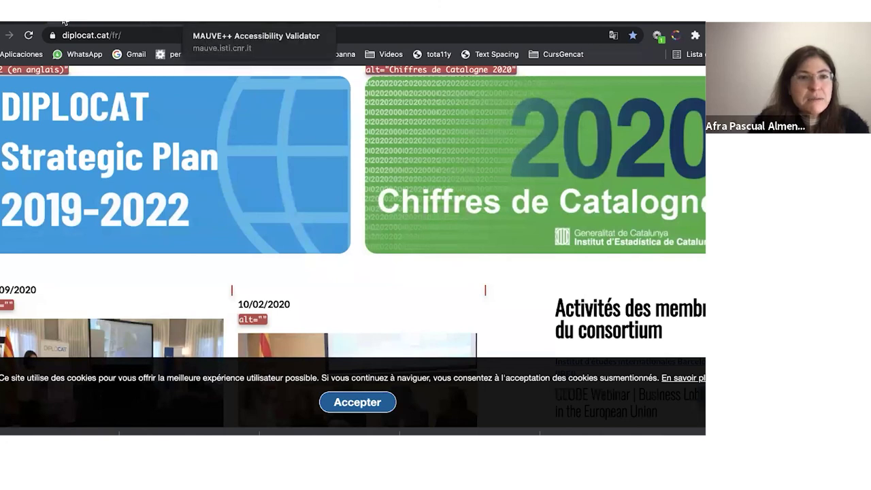
{"action": "left_click", "coordinate": [75, 23]}
{"action": "left_click", "coordinate": [81, 22]}
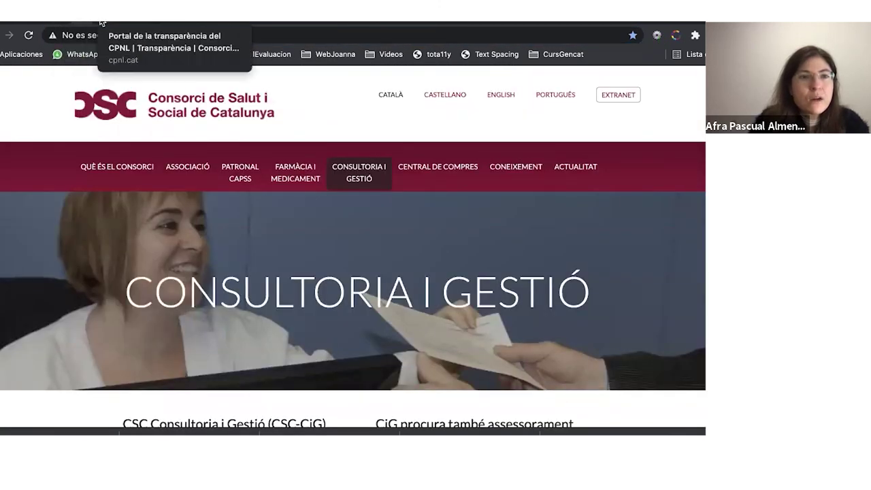
Bring up ruralcat.gencat.cat, open the news item whose image has the alt text "Examen", and return to the home page
{"action": "left_click", "coordinate": [162, 22]}
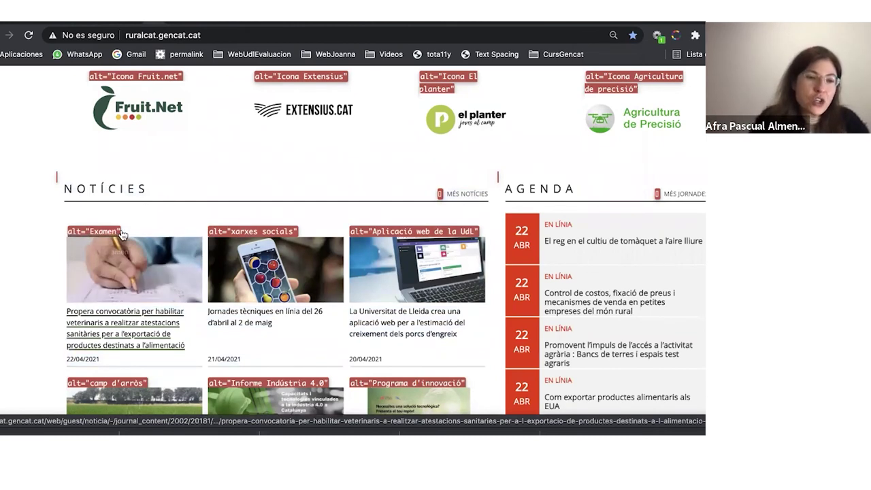
{"action": "left_click", "coordinate": [78, 233]}
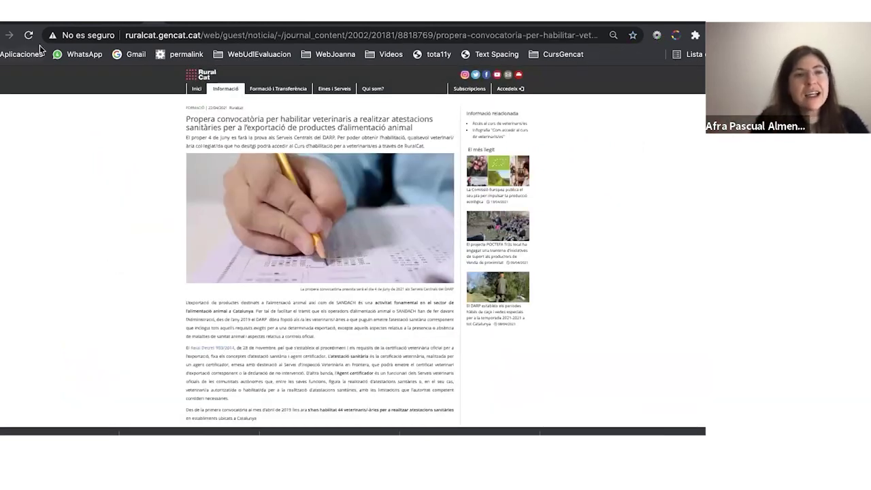
{"action": "left_click", "coordinate": [1, 35]}
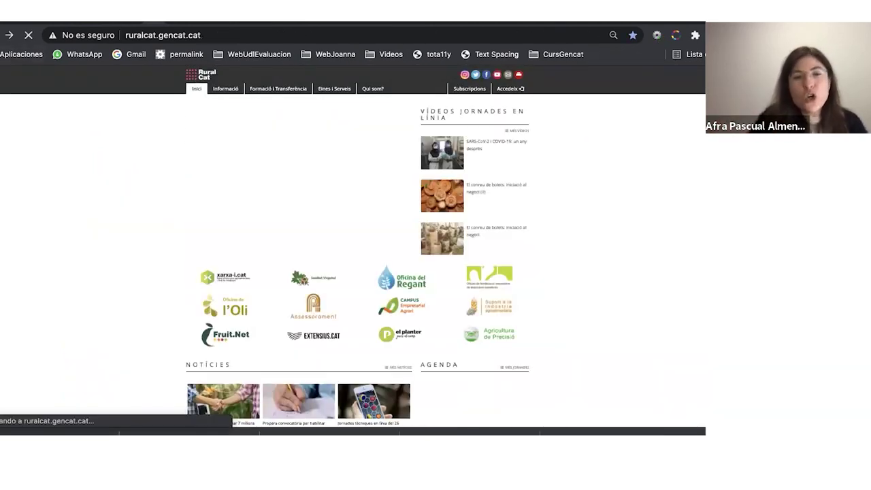